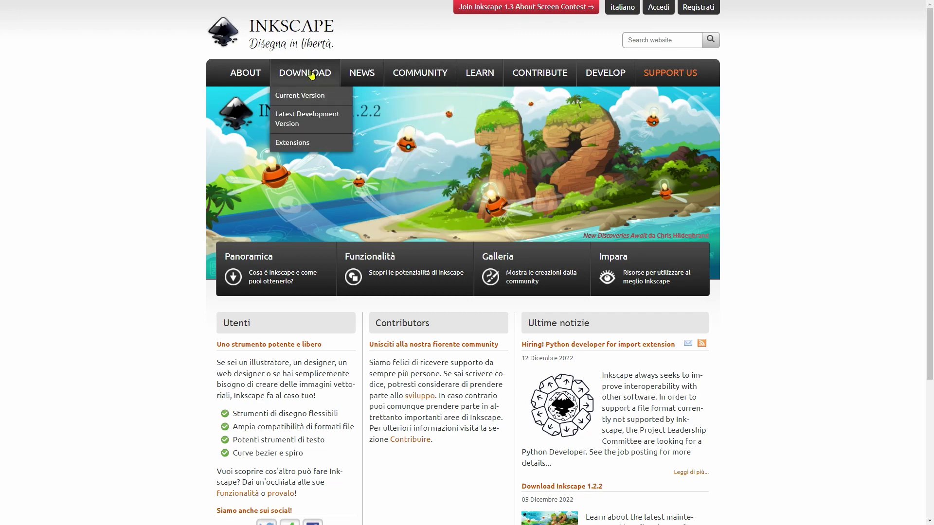
Open the Inkscape 1.2.2 current-version release page and go to its Windows download.
click(309, 95)
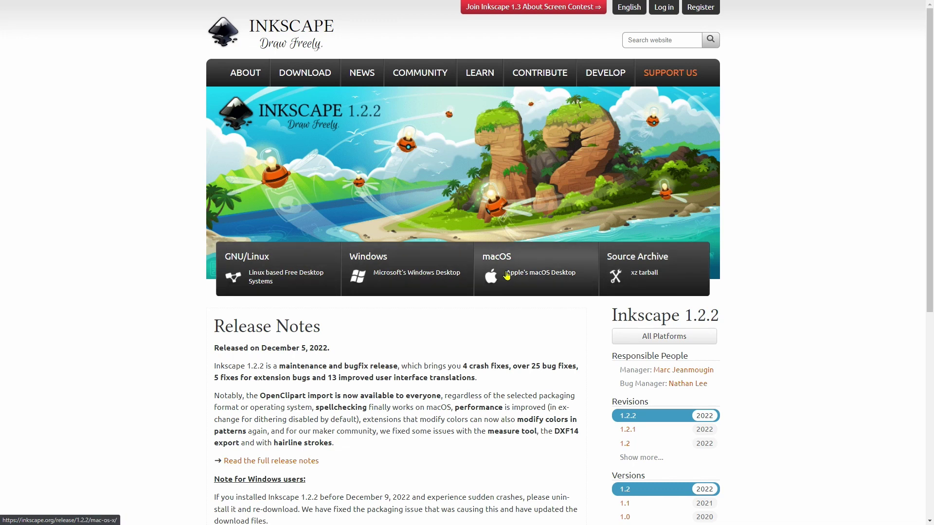
click(383, 267)
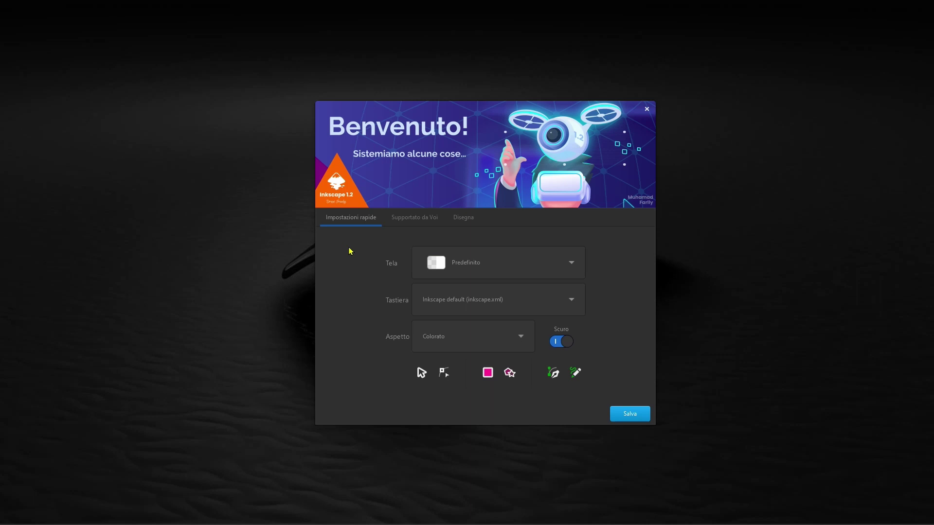
click(469, 267)
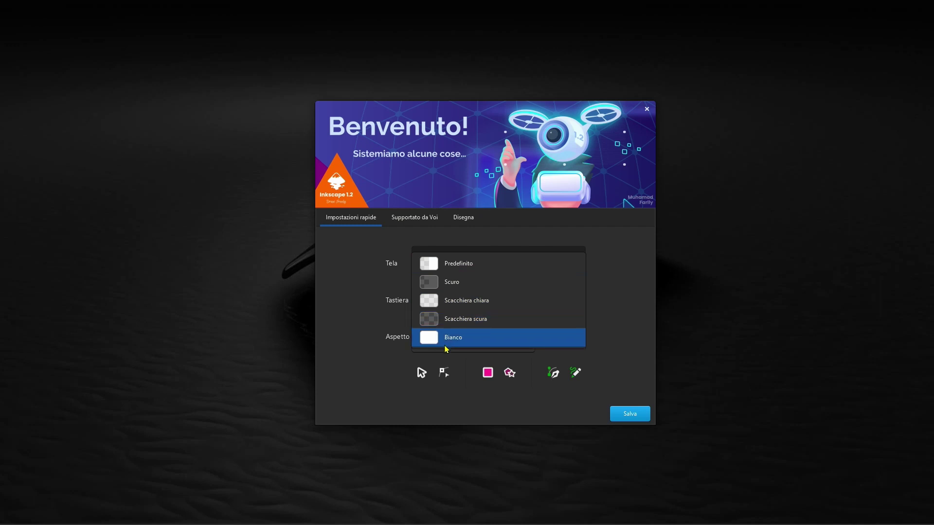
click(611, 256)
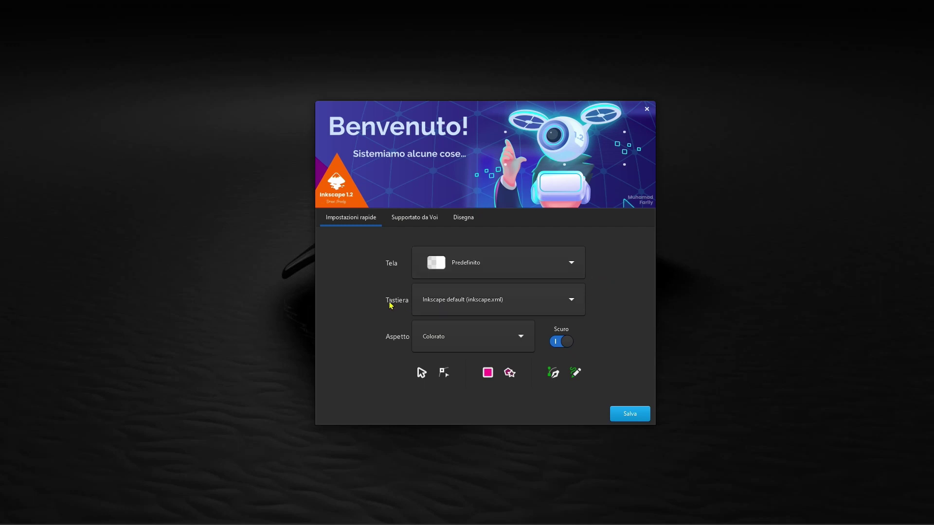
click(456, 304)
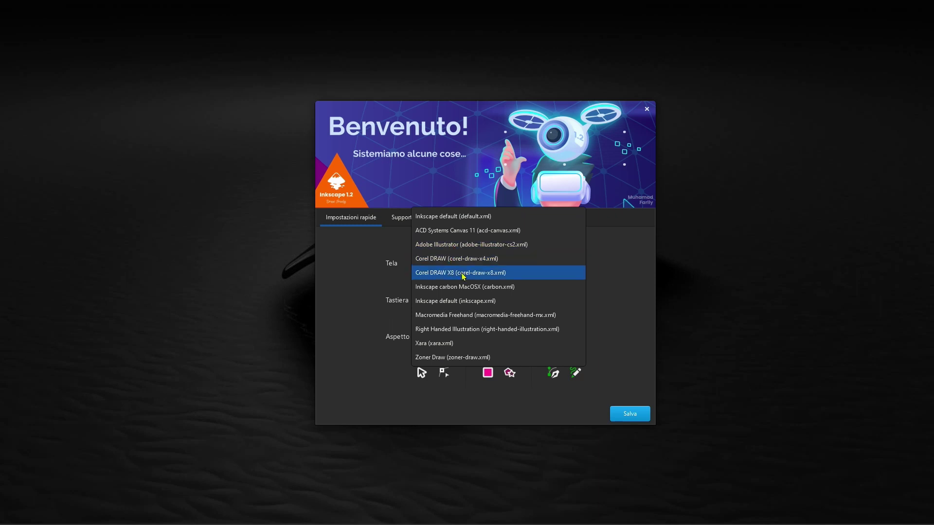
click(609, 282)
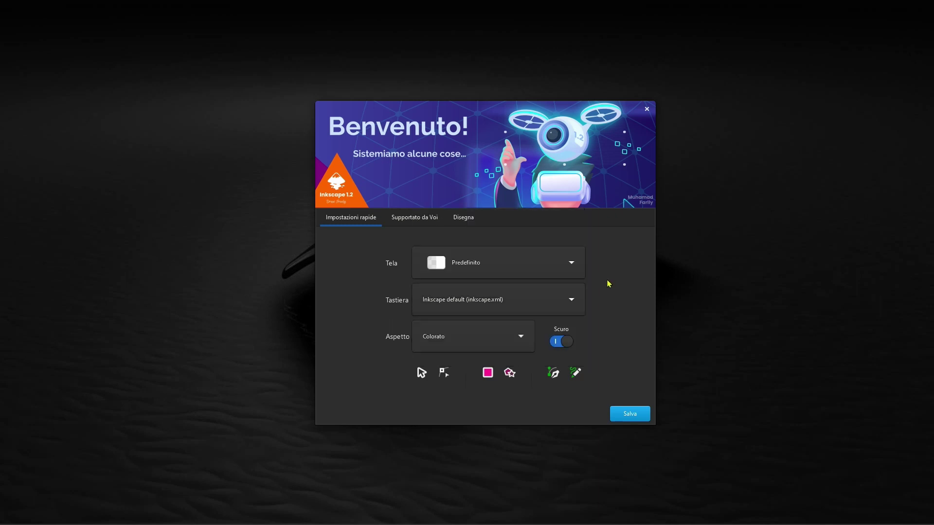
click(559, 343)
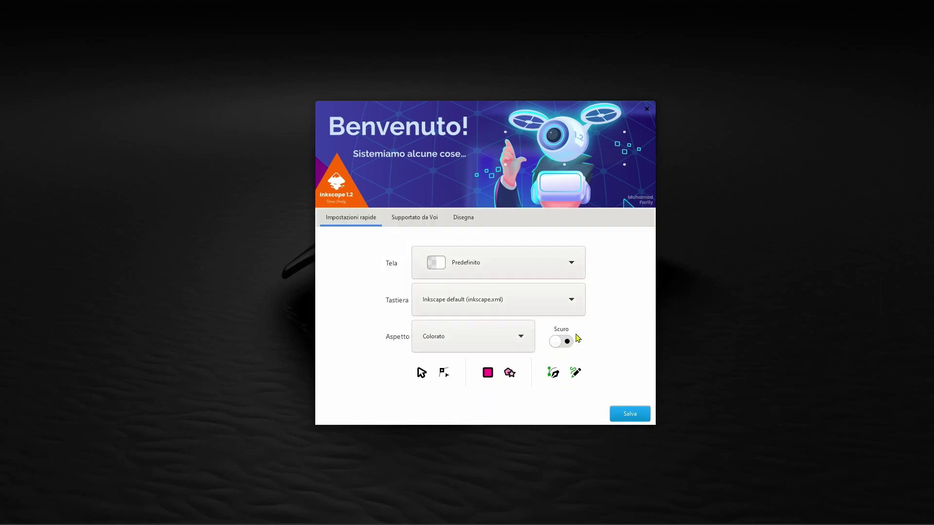
click(565, 343)
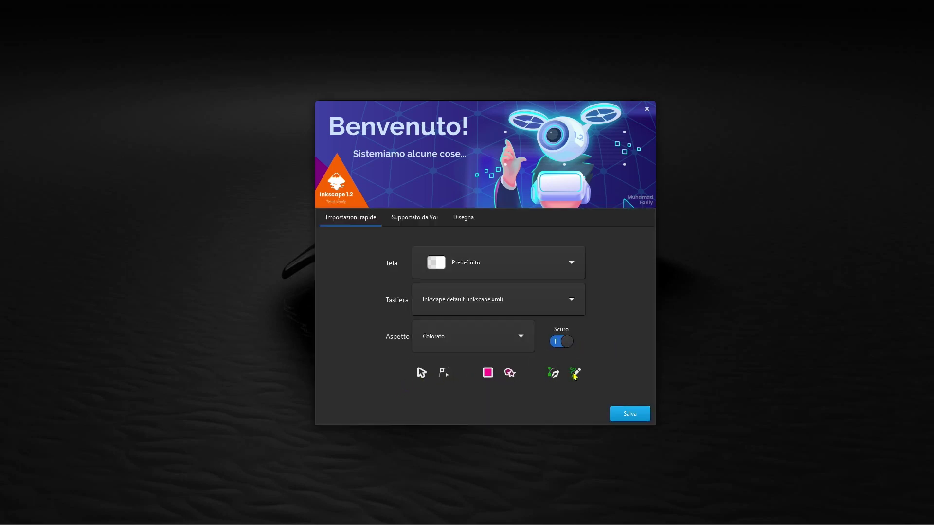
Try the Scala di grigi and Compatto (schermi piccoli) icon styles in Aspetto.
click(432, 337)
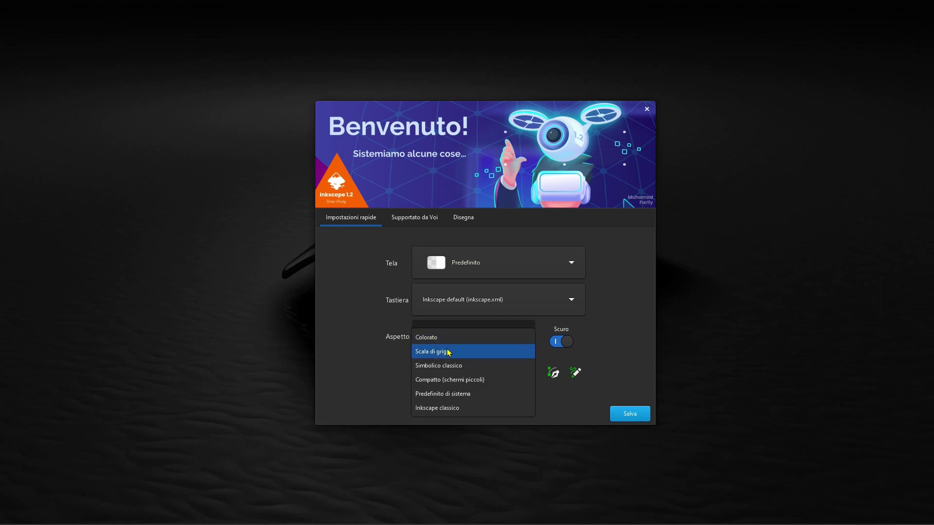
click(446, 352)
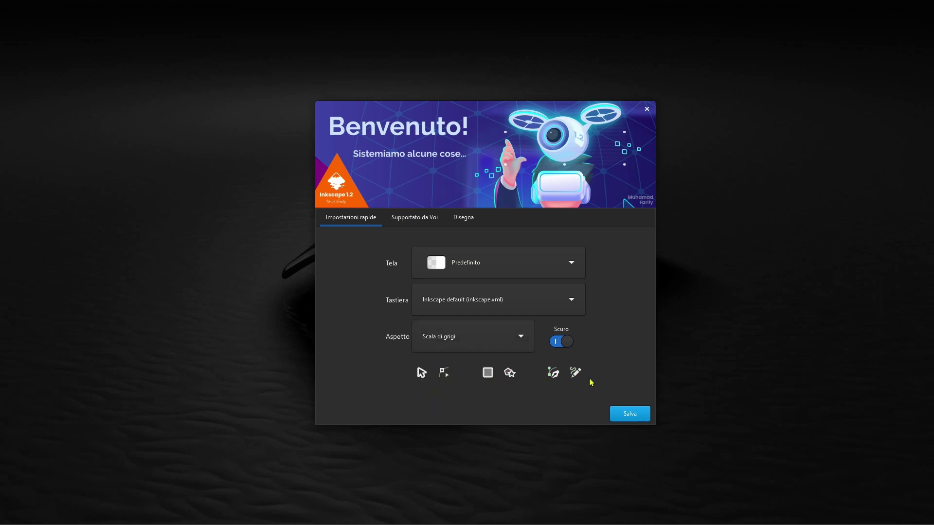
click(440, 335)
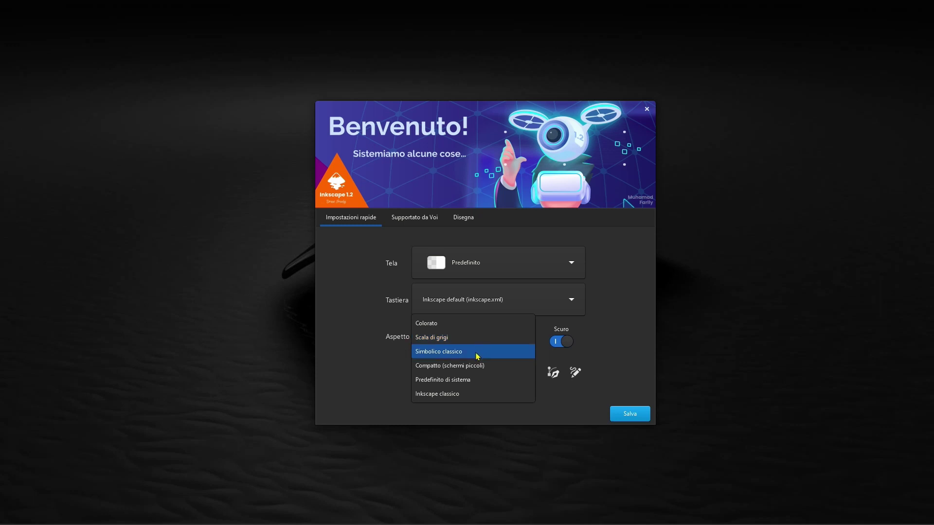
key(Escape)
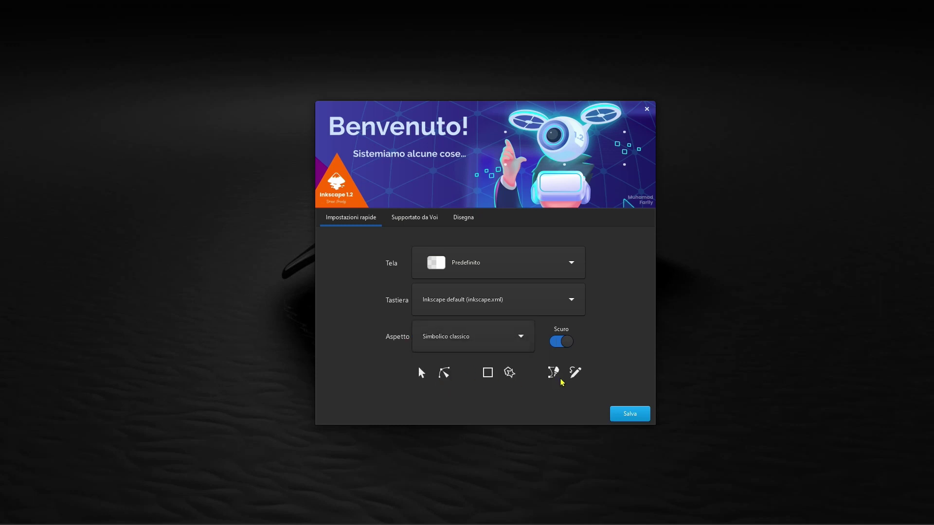
click(474, 337)
click(475, 350)
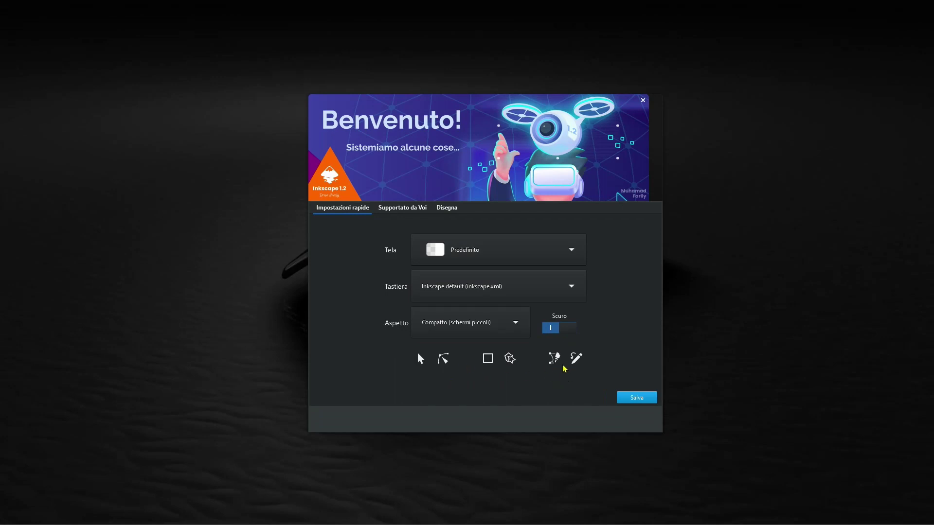
Try Predefinito di sistema, then restore Colorato icons and save the quick settings.
click(476, 332)
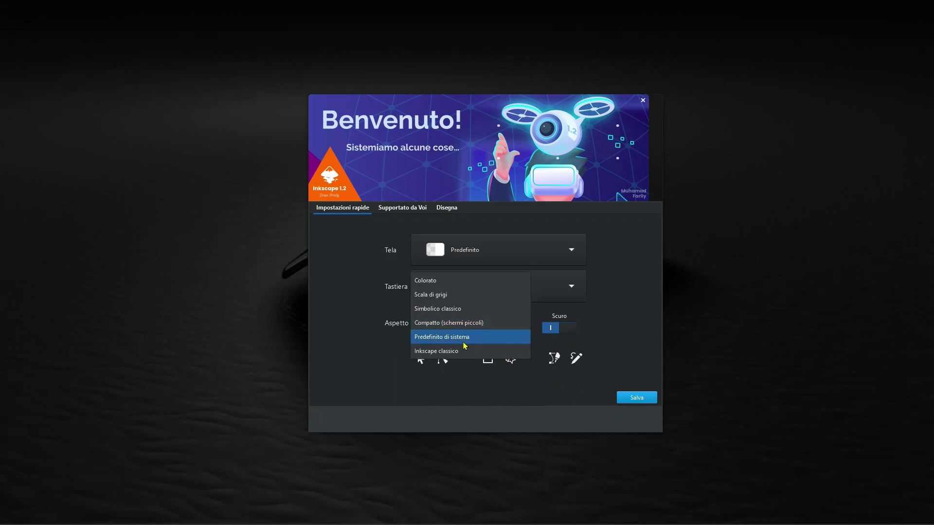
click(463, 339)
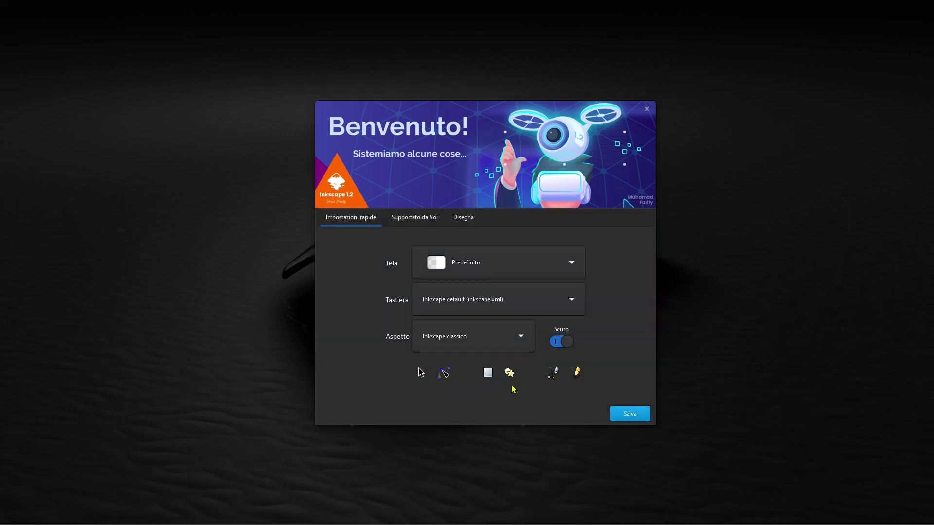
click(485, 340)
click(462, 276)
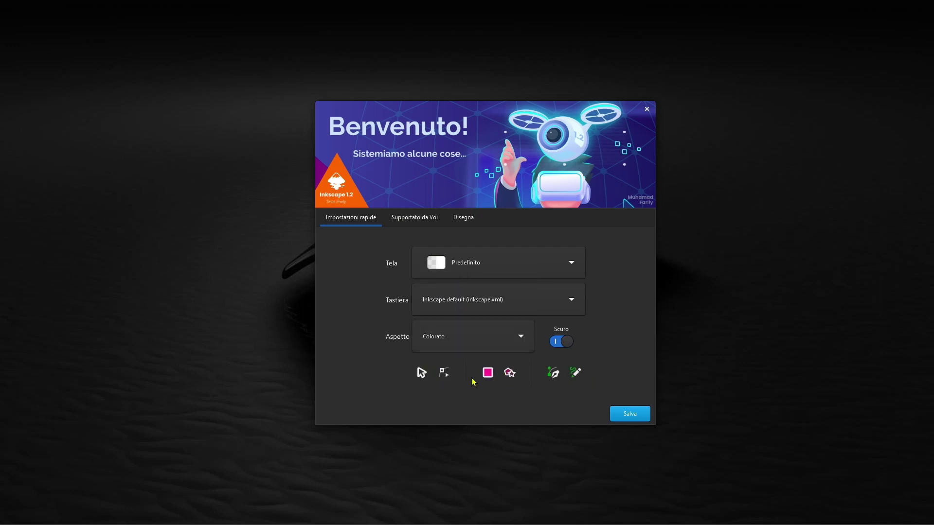
click(620, 414)
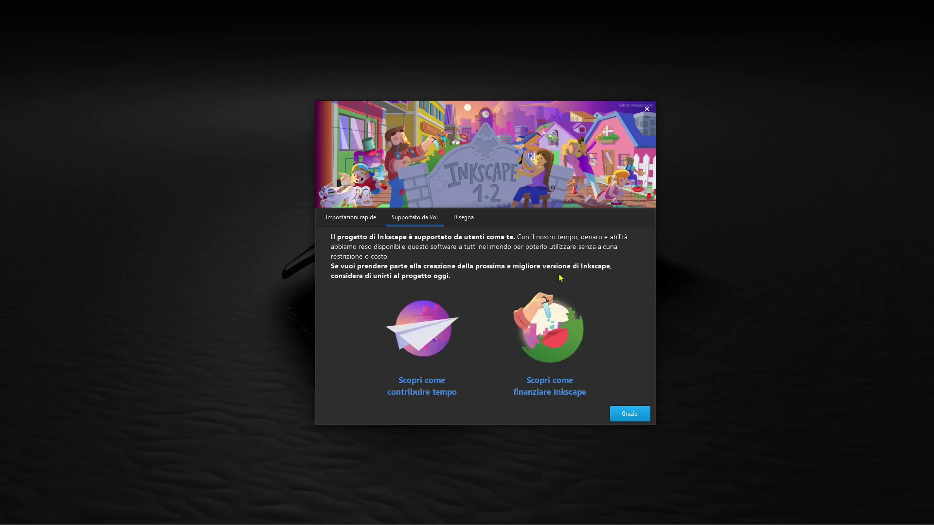
Switch the welcome dialog to its Disegna page listing recent files.
click(473, 219)
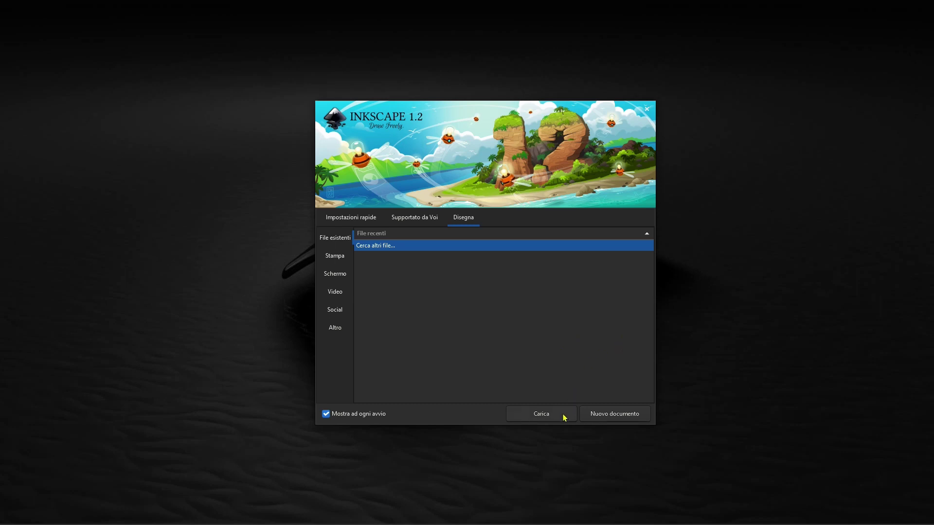
Browse the Stampa print templates, picking A4 and then landscape A4.
click(334, 258)
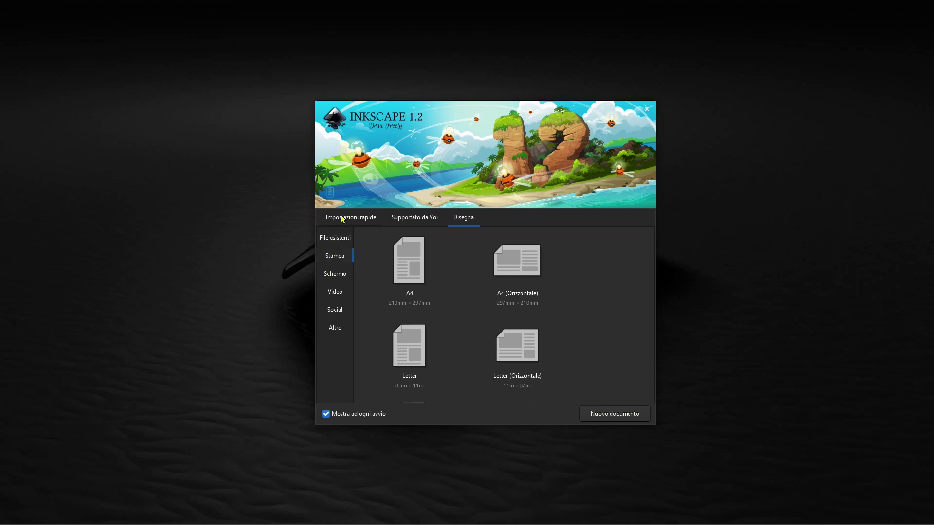
click(328, 238)
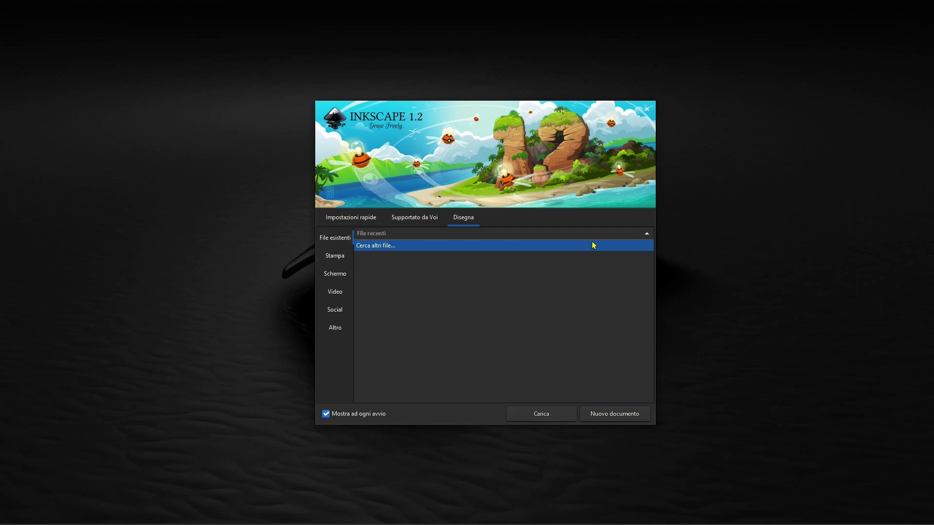
click(340, 261)
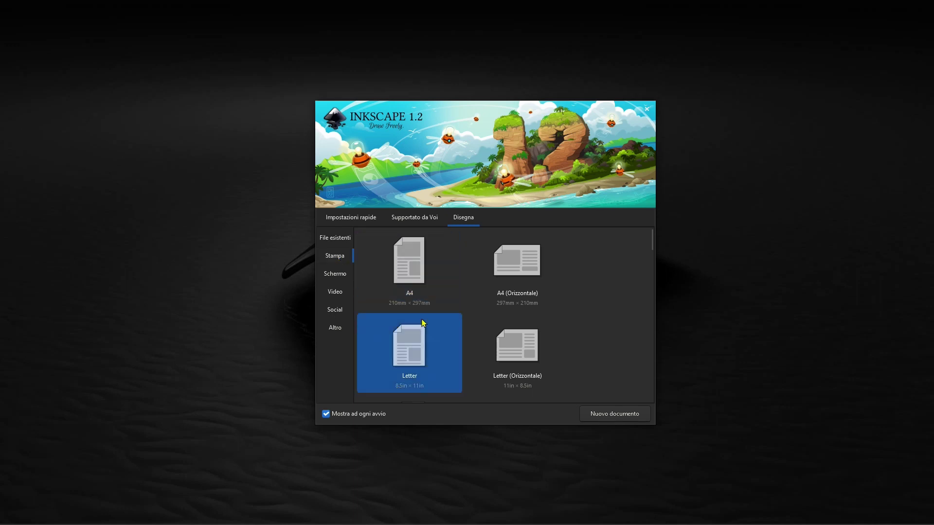
click(405, 282)
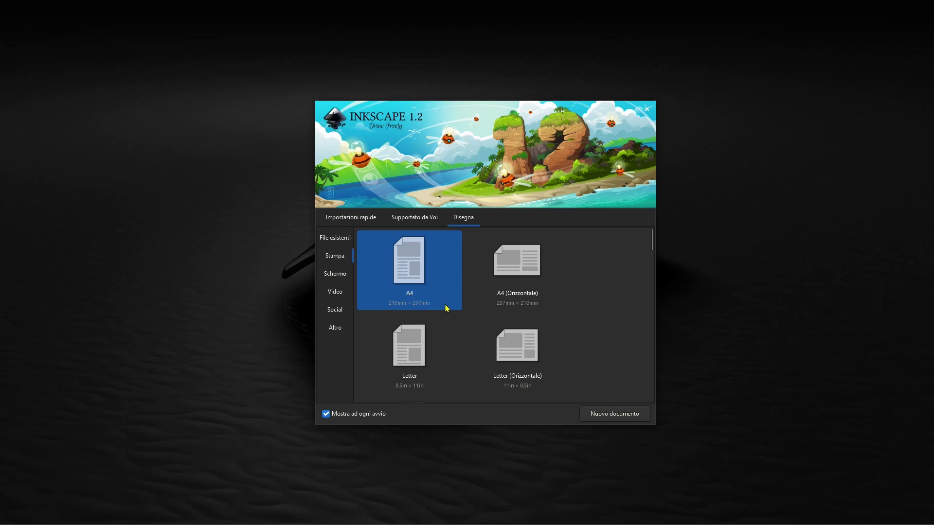
click(506, 269)
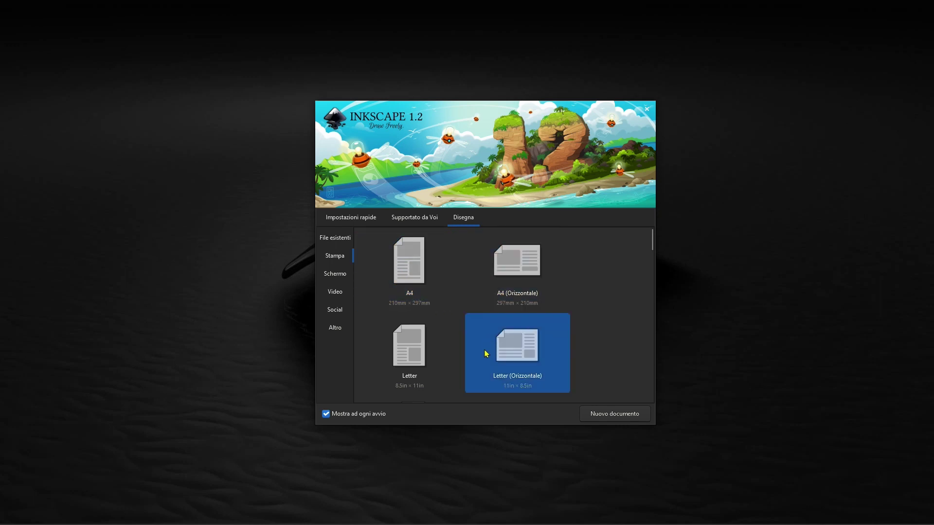
Scroll through the print templates, then show the Schermo screen-size presets.
scroll(472, 356, down, 2)
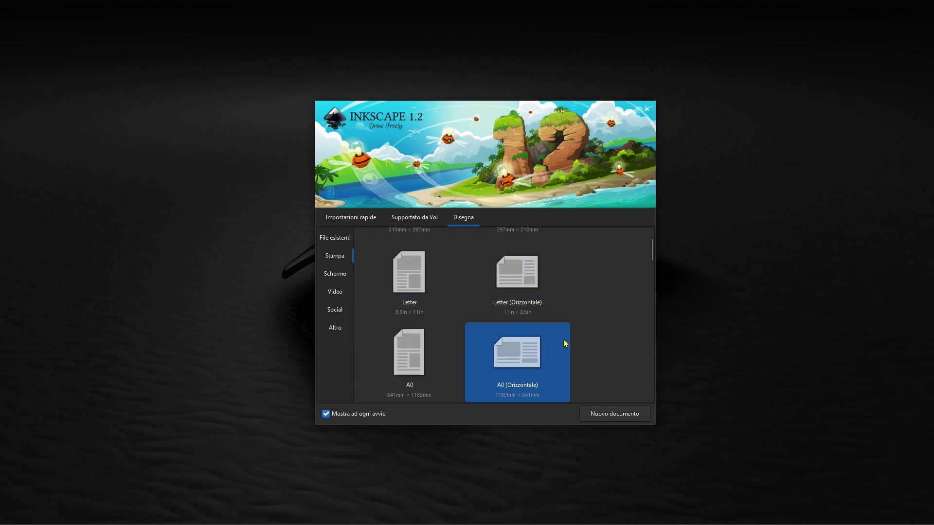
scroll(560, 340, down, 5)
scroll(559, 336, down, 3)
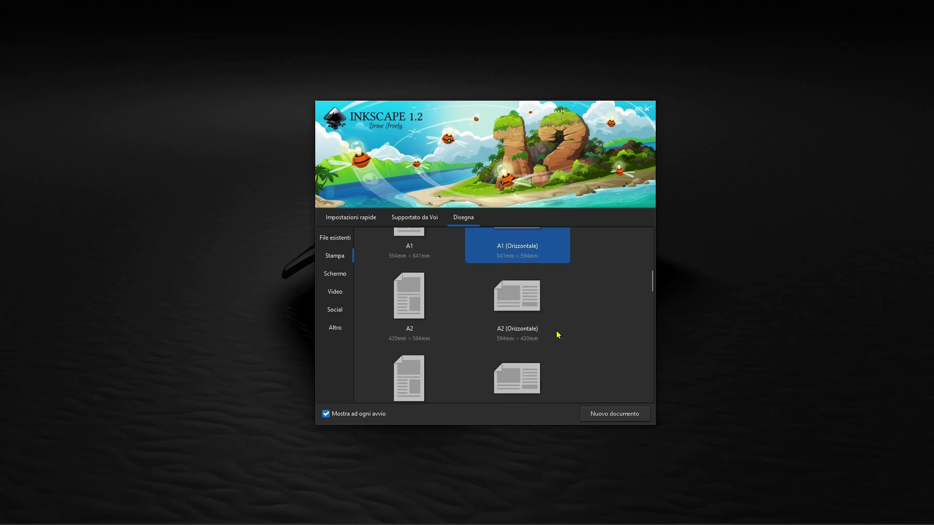
scroll(559, 335, down, 3)
scroll(558, 335, down, 3)
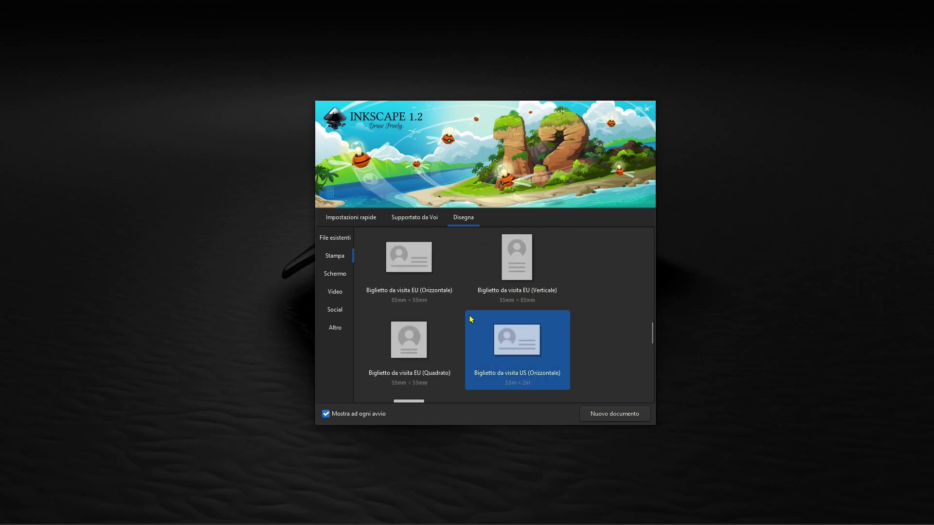
scroll(559, 333, down, 2)
scroll(506, 334, down, 2)
scroll(503, 334, down, 3)
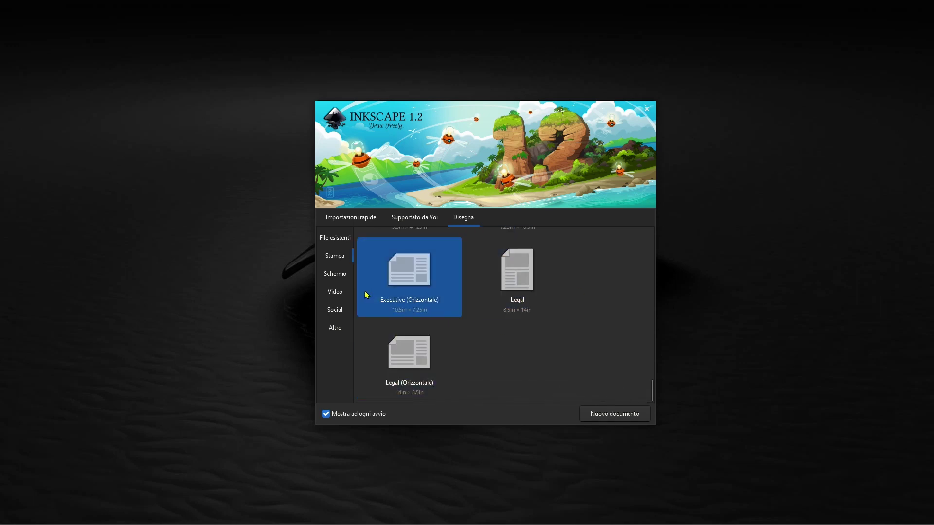
click(344, 276)
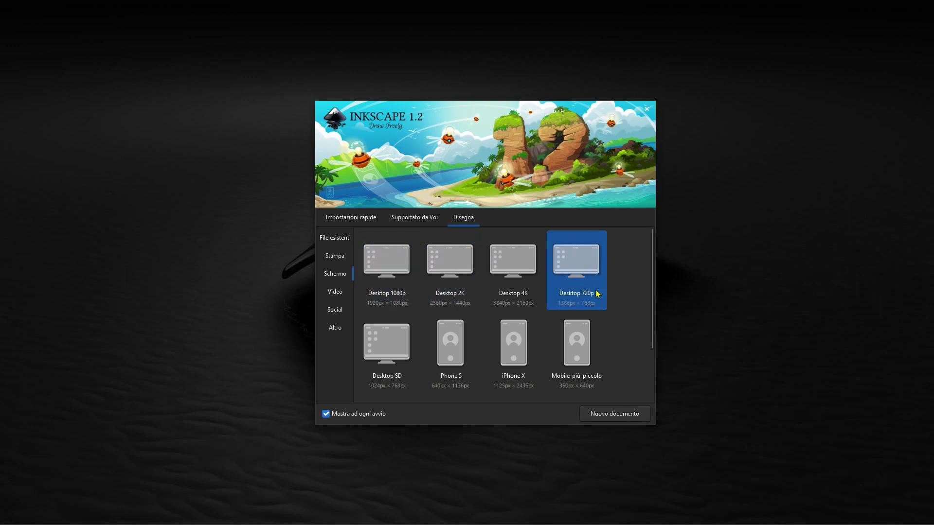
Scroll the Schermo presets, then browse the Video templates.
scroll(629, 347, down, 1)
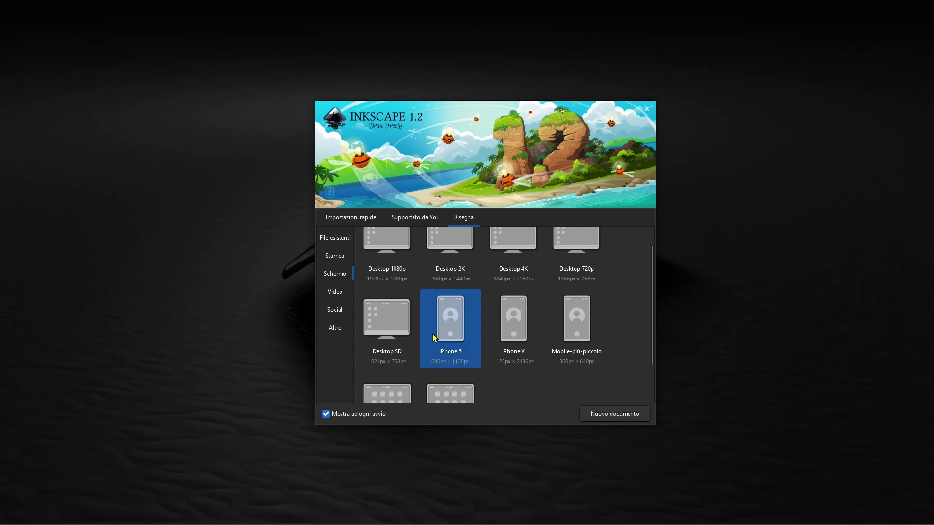
scroll(505, 375, down, 1)
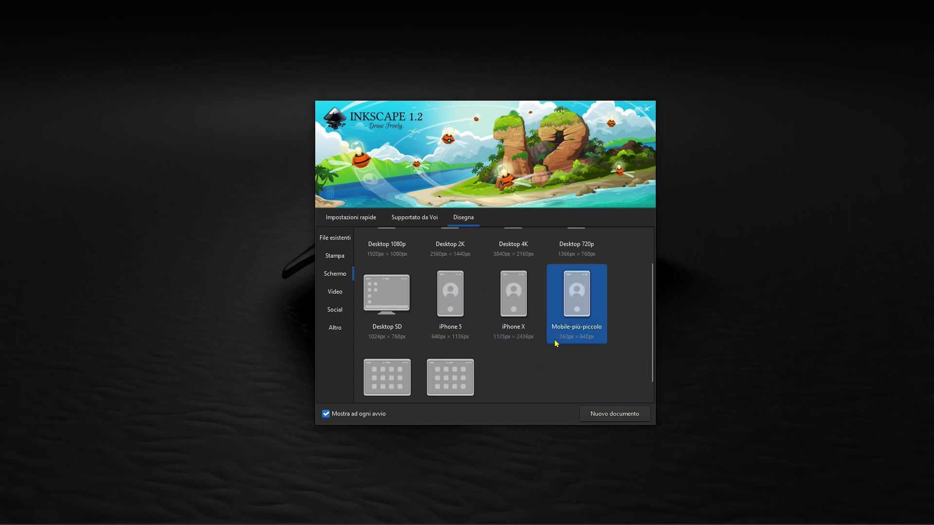
scroll(569, 367, down, 1)
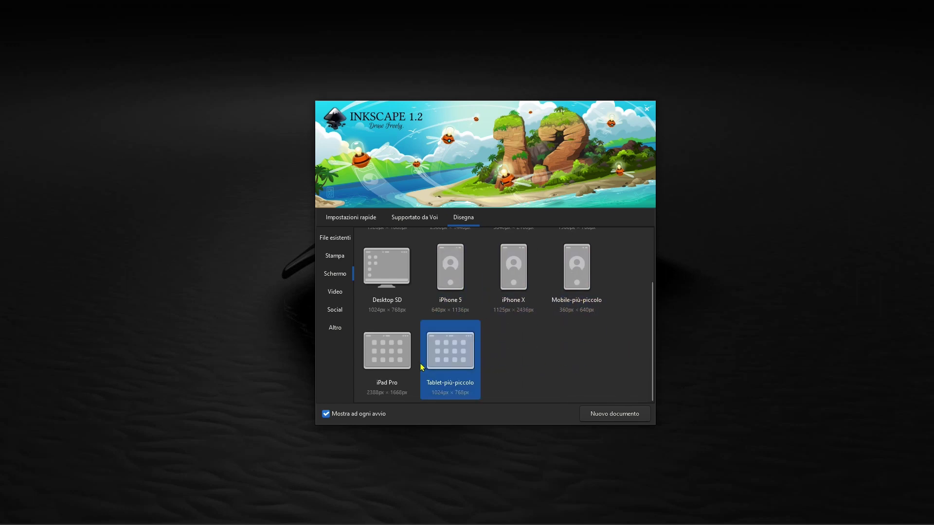
click(334, 295)
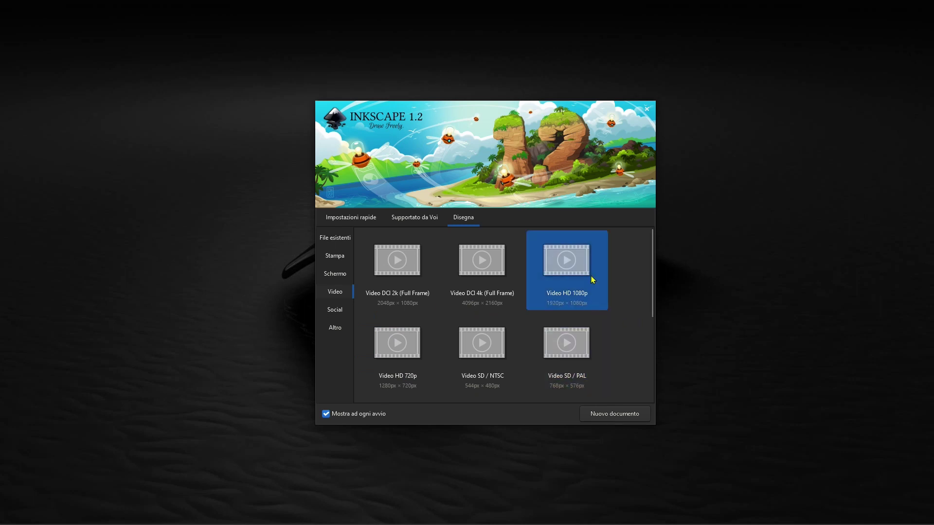
scroll(467, 296, down, 1)
scroll(559, 331, down, 2)
scroll(584, 340, down, 3)
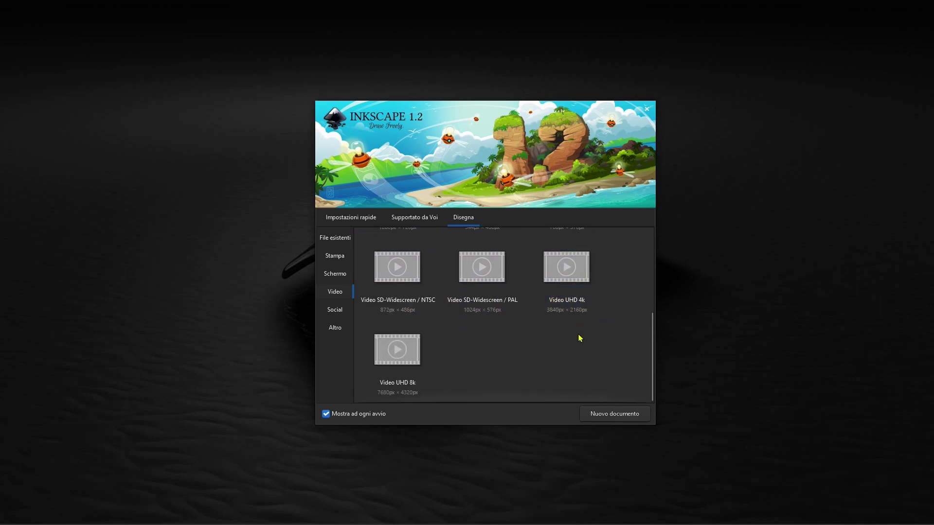
Browse through the Social media document templates.
click(341, 314)
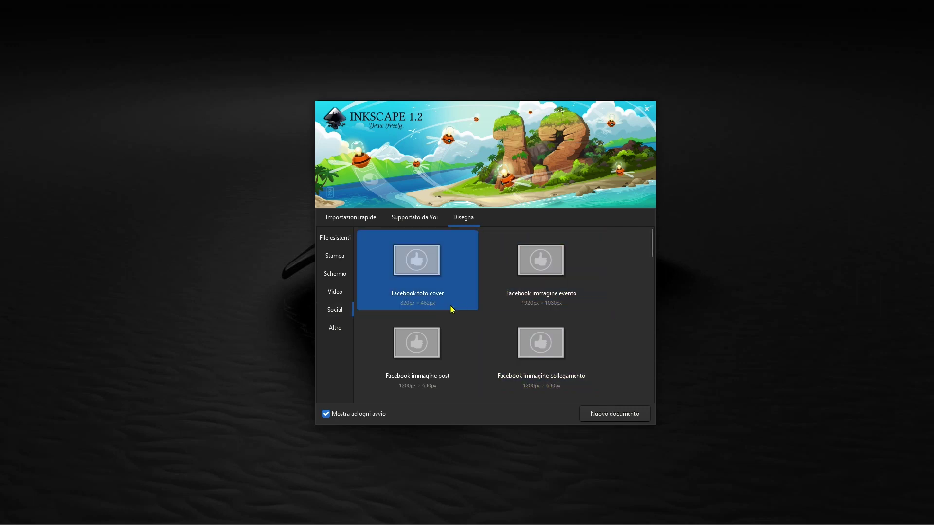
scroll(607, 308, down, 1)
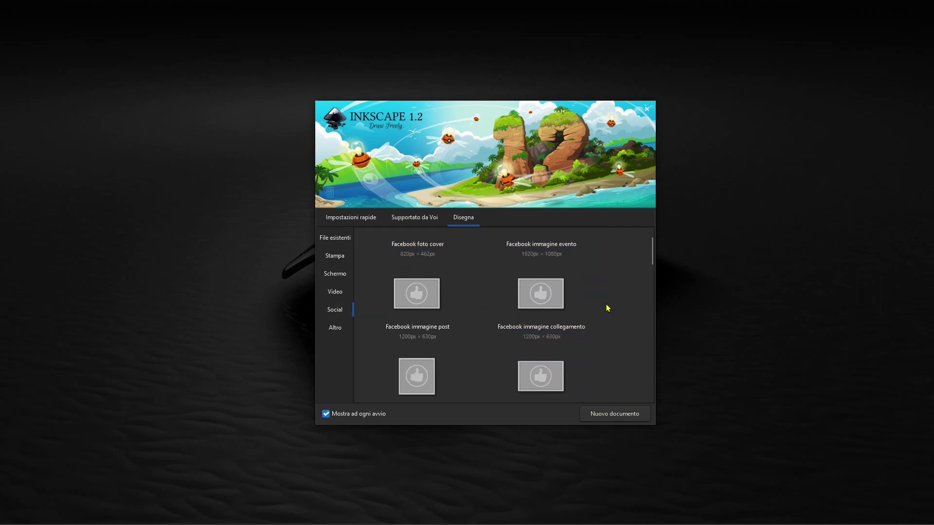
scroll(608, 308, down, 3)
scroll(608, 308, down, 4)
scroll(608, 308, down, 2)
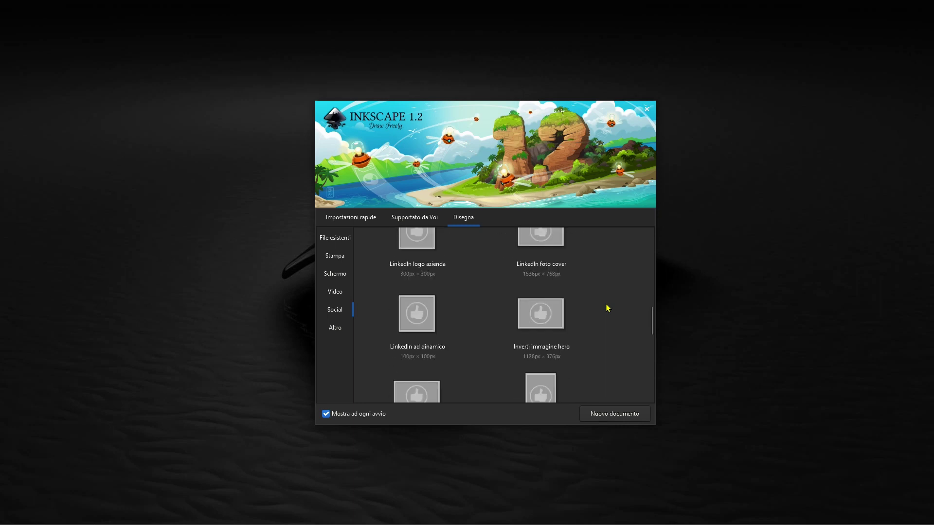
scroll(607, 308, down, 2)
scroll(607, 308, down, 2)
scroll(607, 308, down, 3)
scroll(606, 307, down, 1)
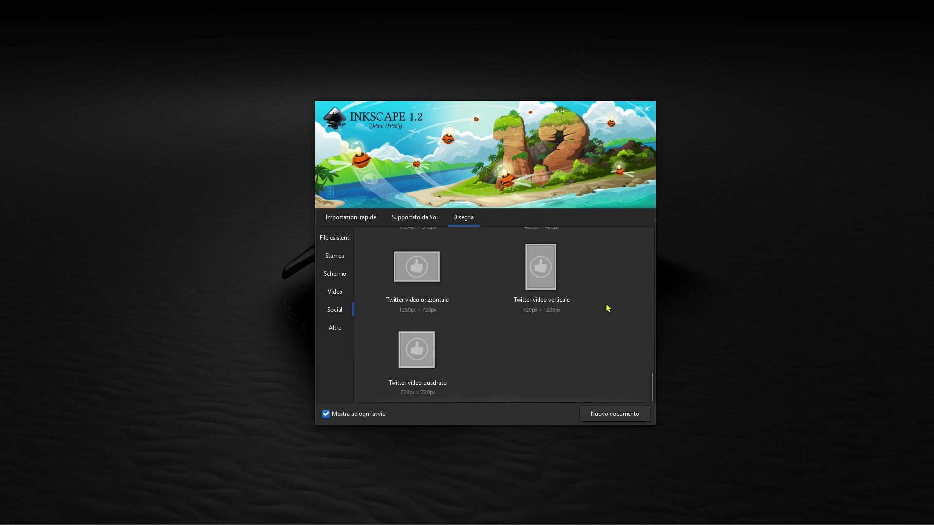
Check the Altro templates, then return via Schermo to the Video presets.
click(335, 328)
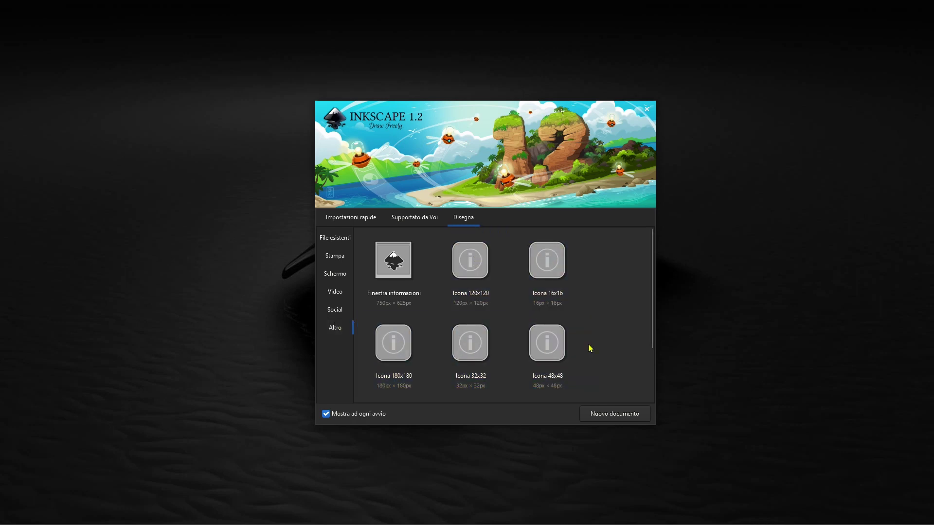
scroll(590, 348, down, 2)
scroll(589, 348, down, 1)
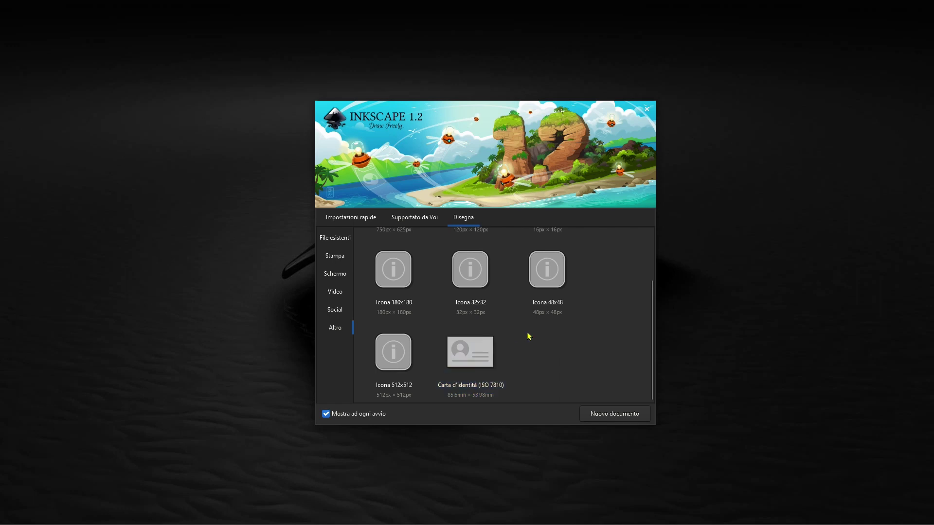
scroll(521, 384, up, 3)
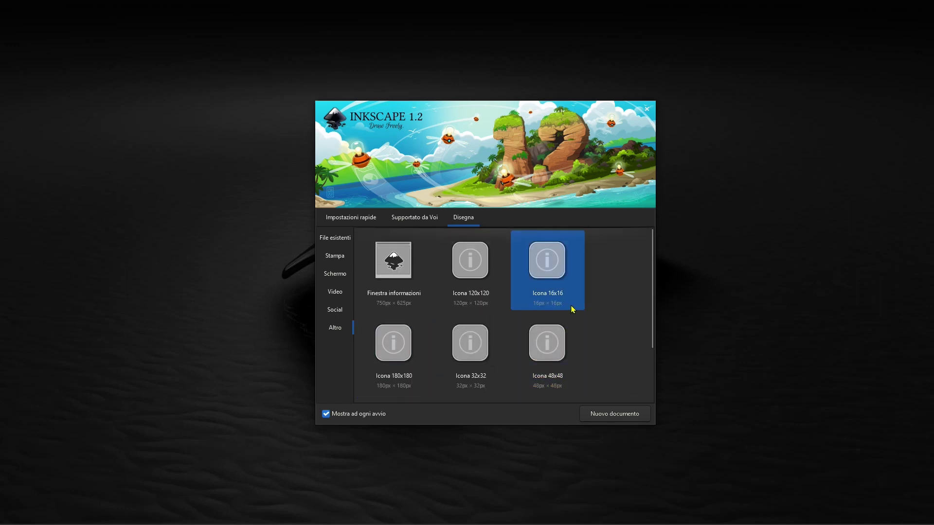
click(339, 273)
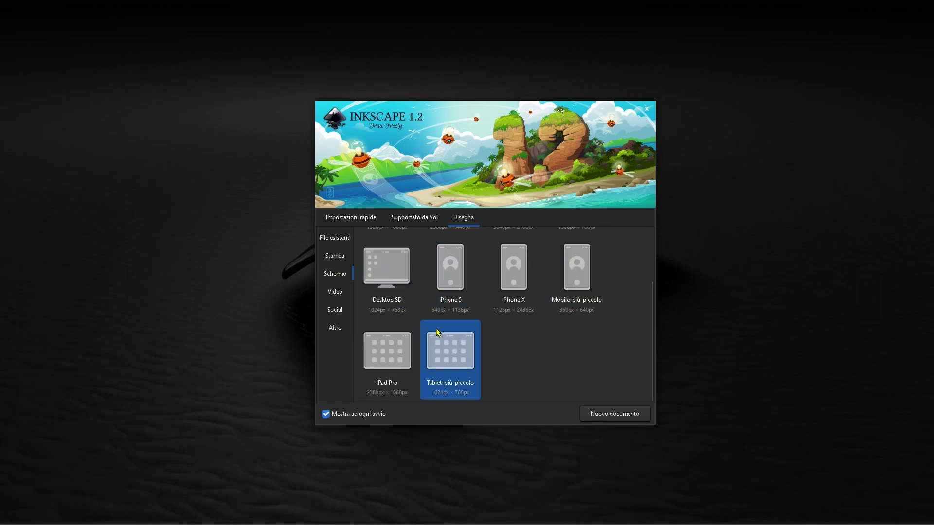
click(334, 291)
scroll(449, 316, up, 3)
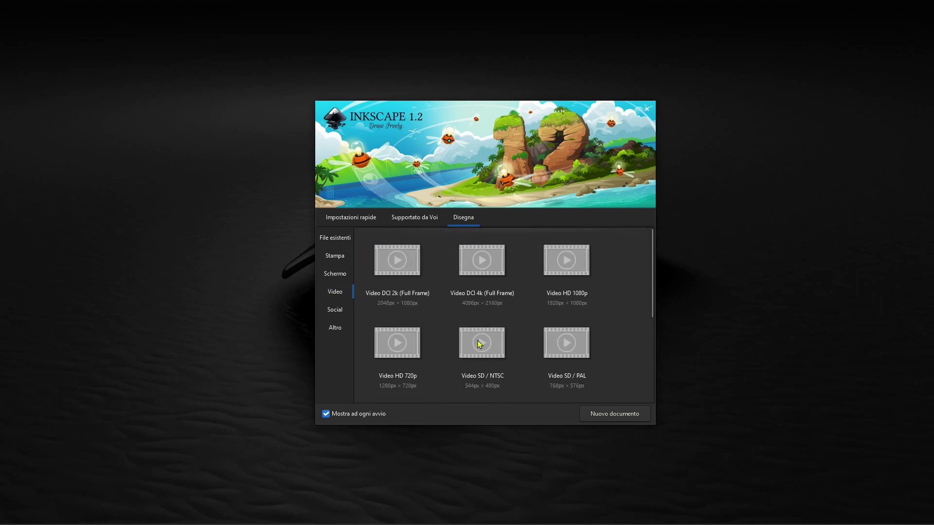
Create the blank document Nuovo documento 1 from a Video template tile.
click(598, 342)
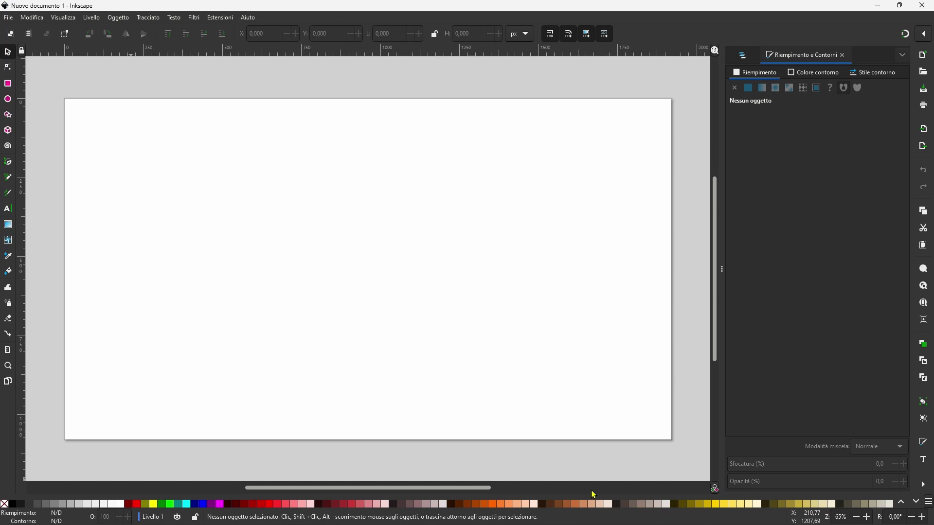
Page through the palette swatches, then open the palette's Configura tile settings.
click(915, 505)
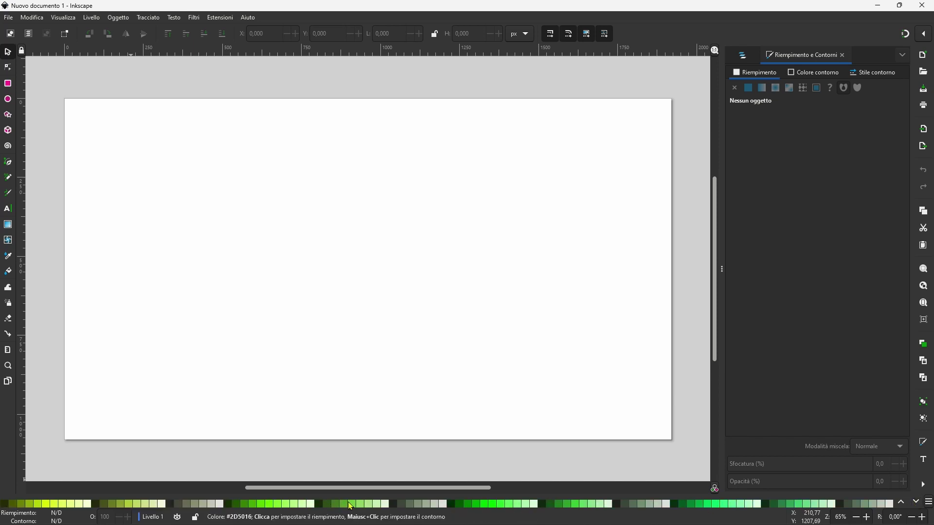
click(916, 502)
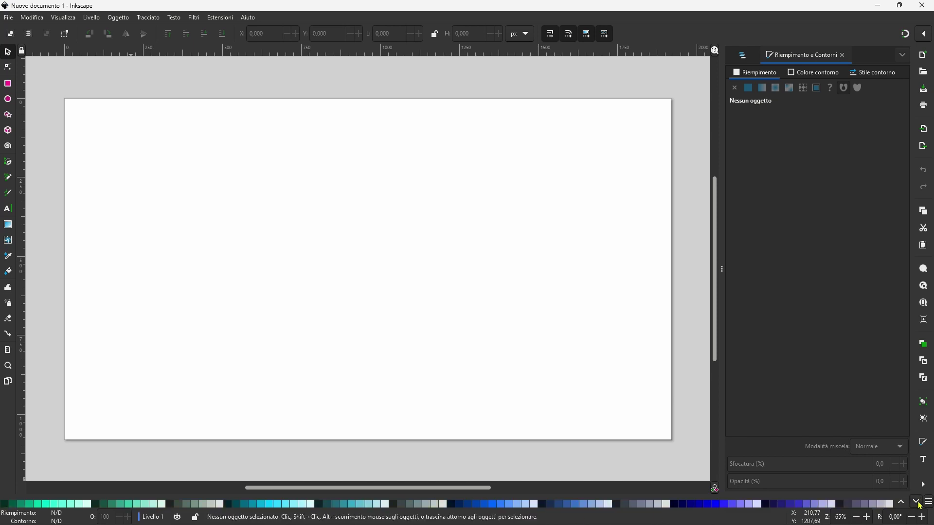
click(917, 503)
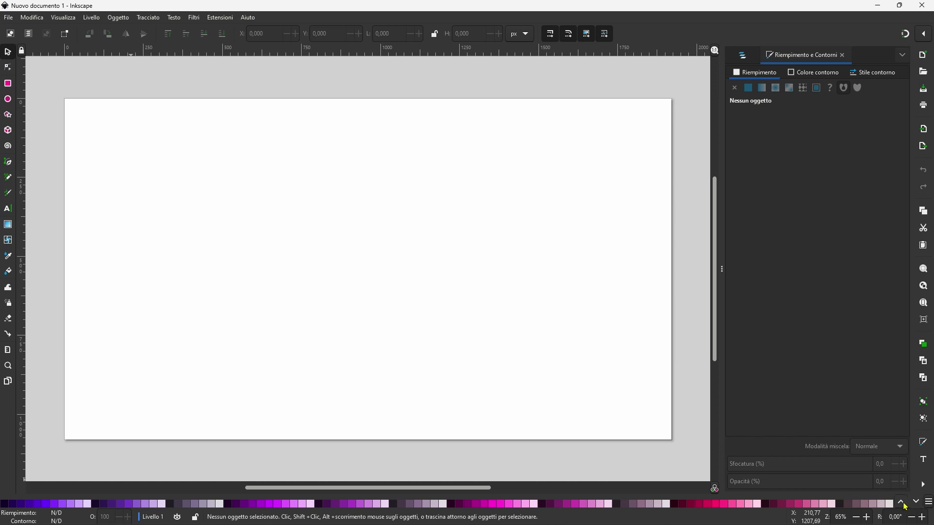
click(903, 504)
click(902, 502)
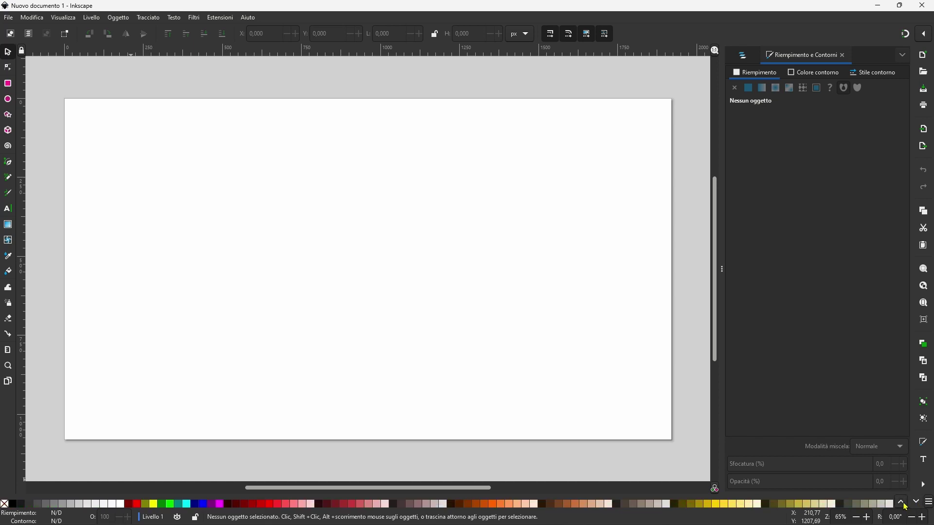
click(927, 503)
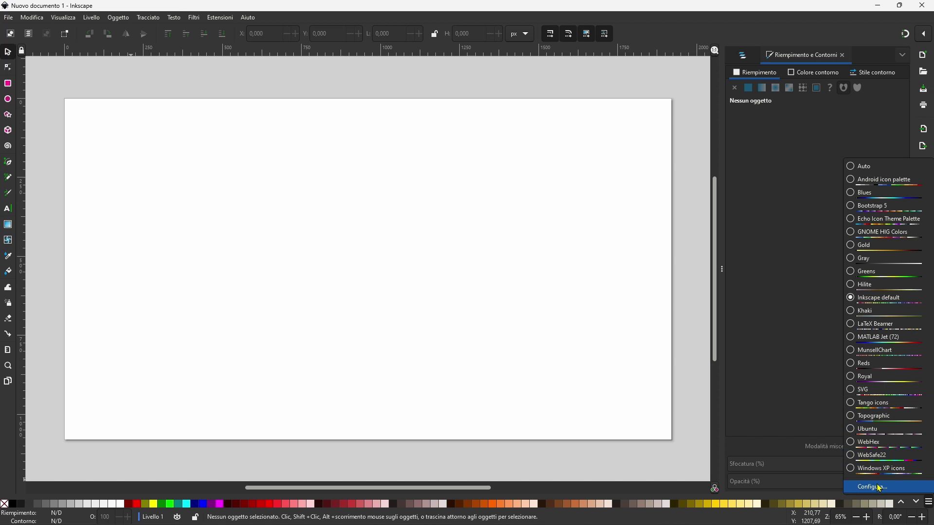
click(879, 488)
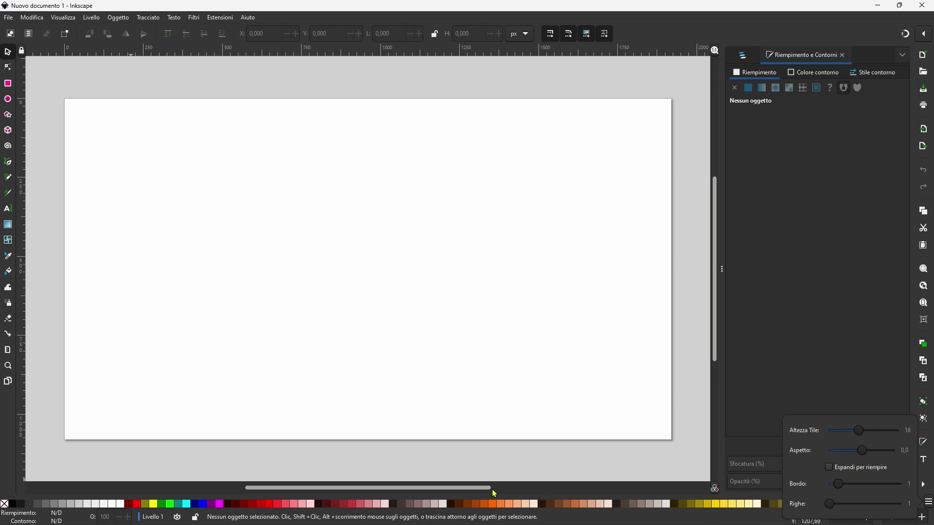
Adjust the palette sliders, settling on tile height 22 and aspect -1,0.
drag(860, 430, 898, 431)
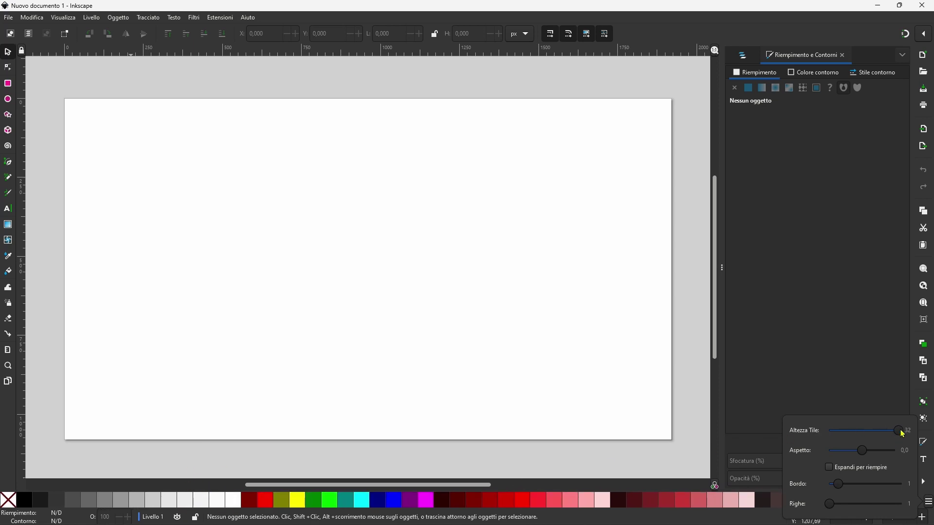
mouse_move(901, 437)
mouse_down()
mouse_move(823, 433)
mouse_move(876, 434)
mouse_move(862, 431)
mouse_up()
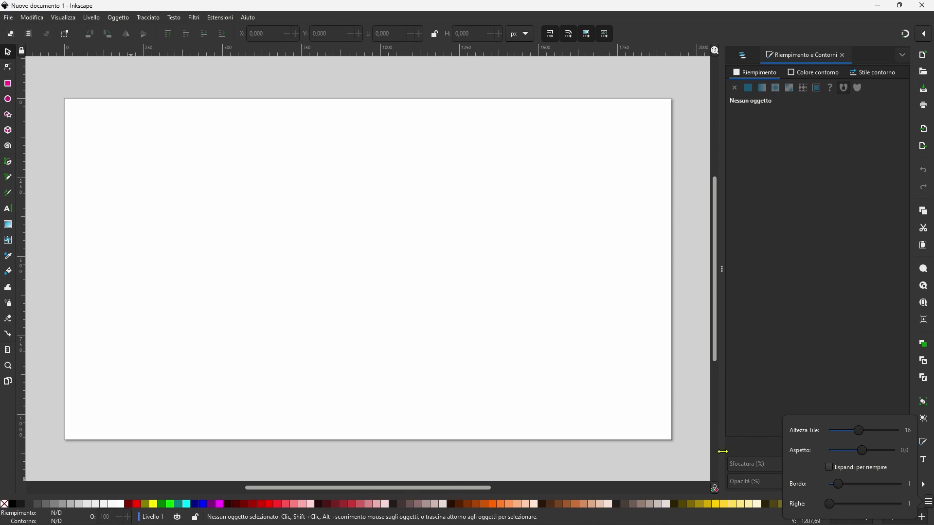
scroll(859, 432, up, 4)
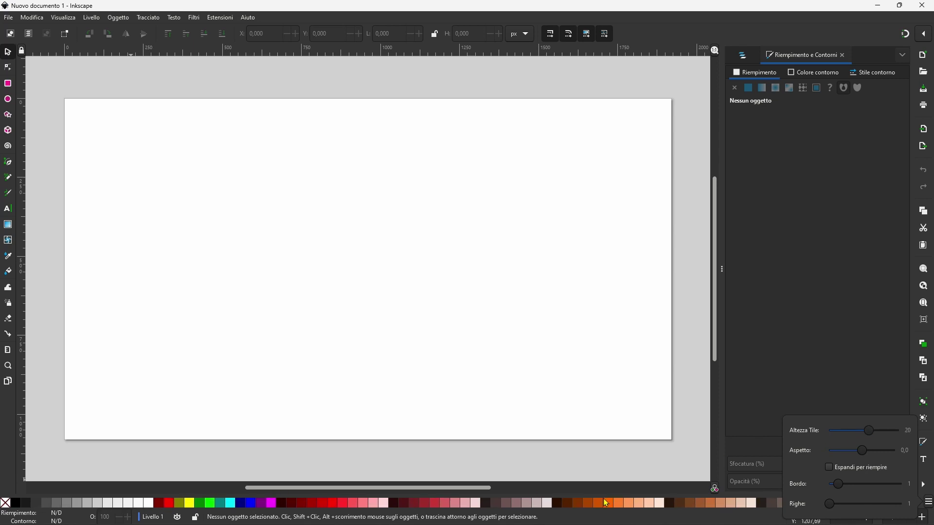
scroll(874, 430, up, 2)
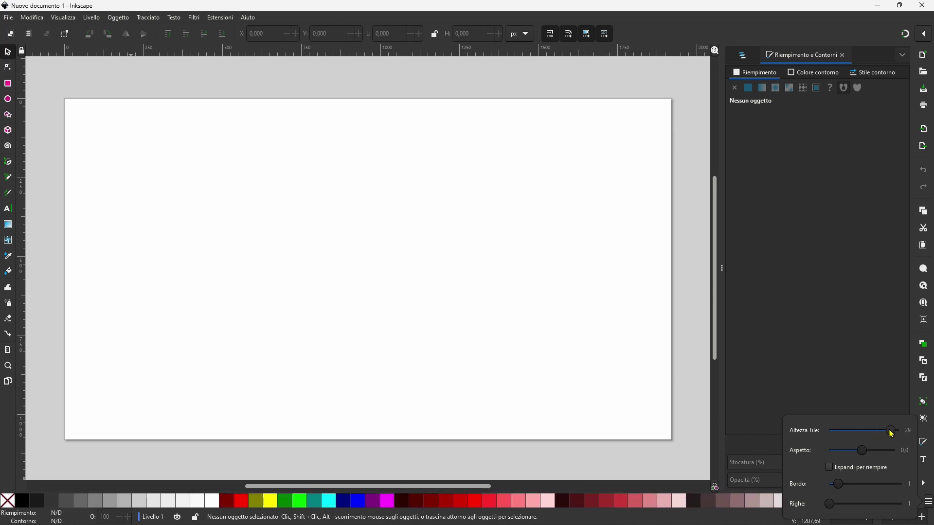
drag(871, 436, 827, 438)
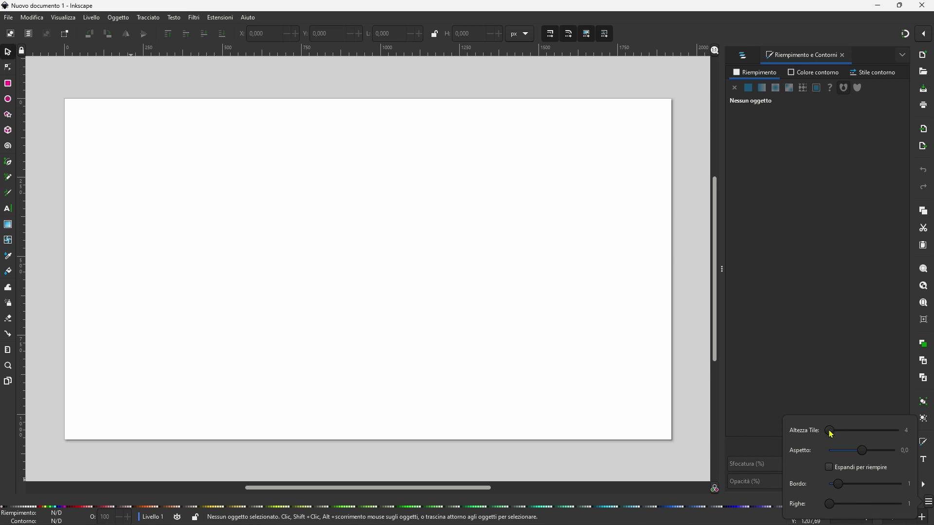
drag(831, 434, 869, 436)
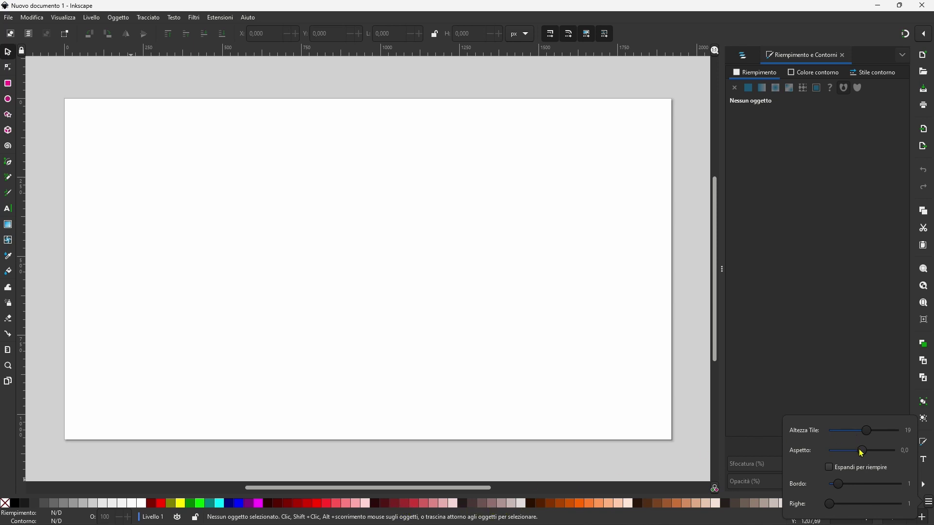
drag(861, 452, 822, 450)
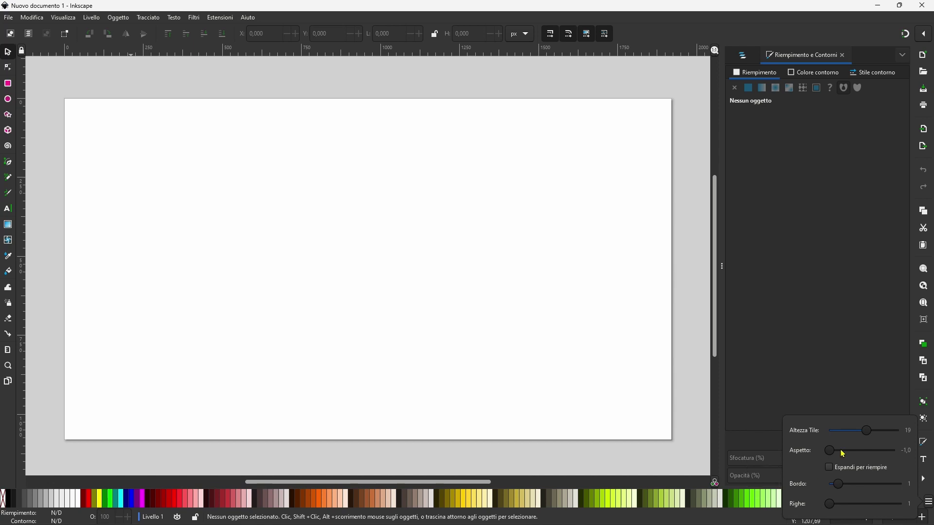
drag(831, 454, 886, 456)
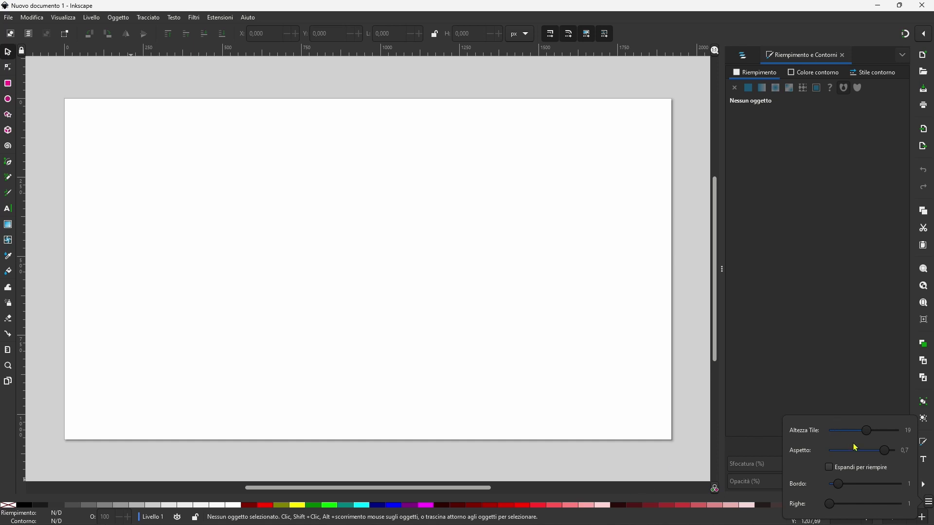
mouse_move(886, 451)
mouse_down()
mouse_move(864, 451)
mouse_move(862, 432)
mouse_up()
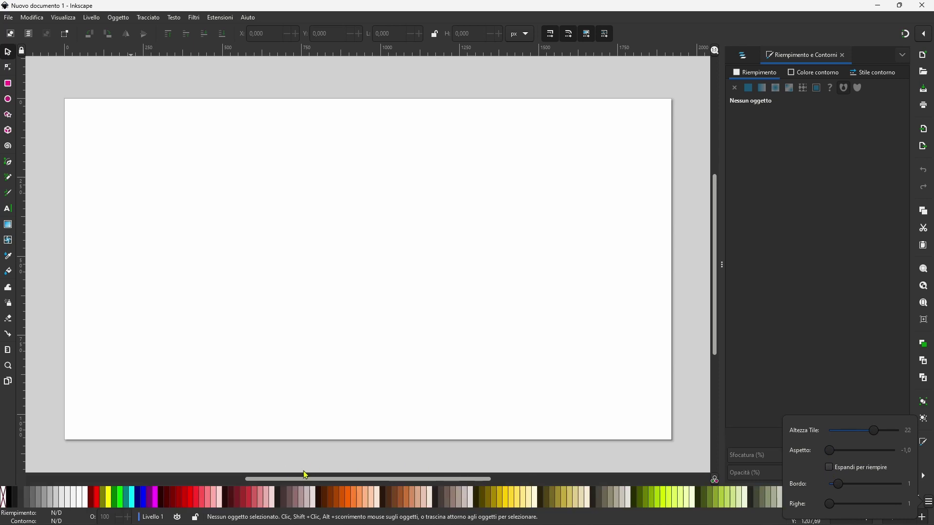
Turn off Espandi per riempire and set tile height 20, aspect -0.1, border 0.
click(829, 468)
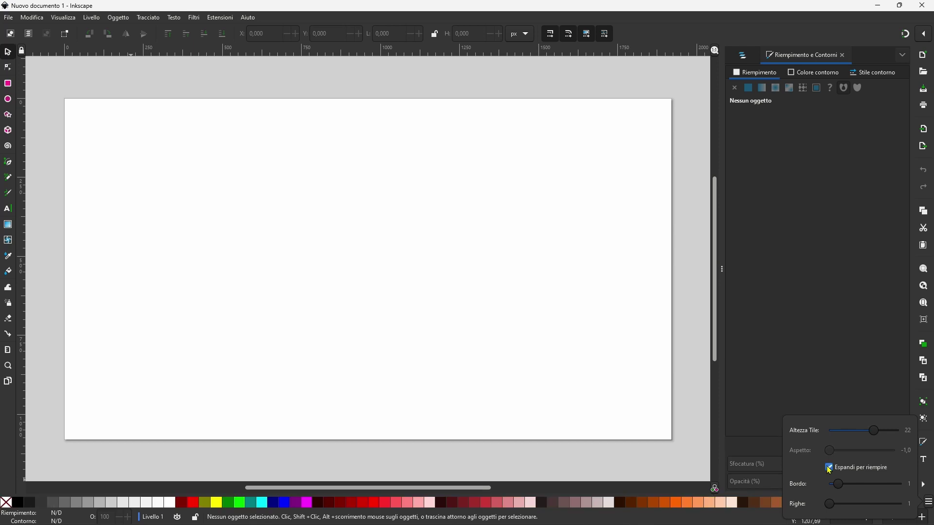
click(830, 468)
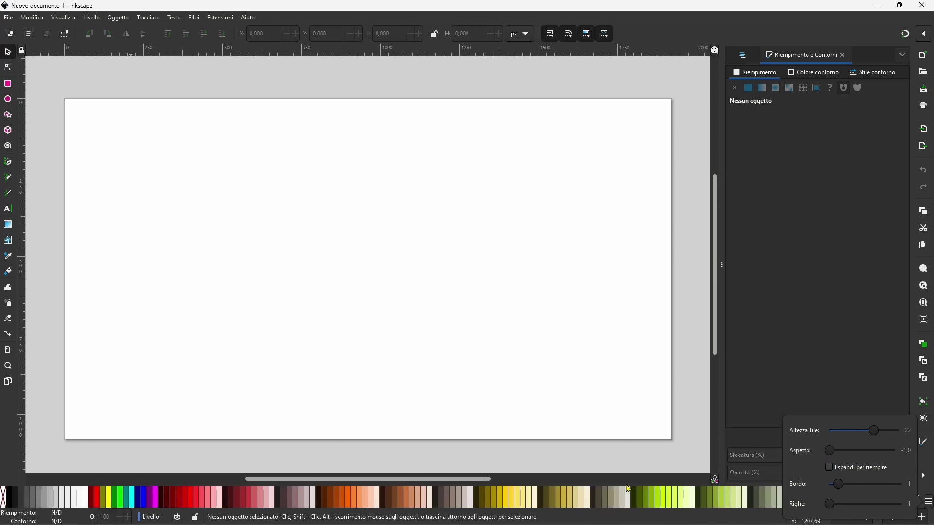
click(830, 468)
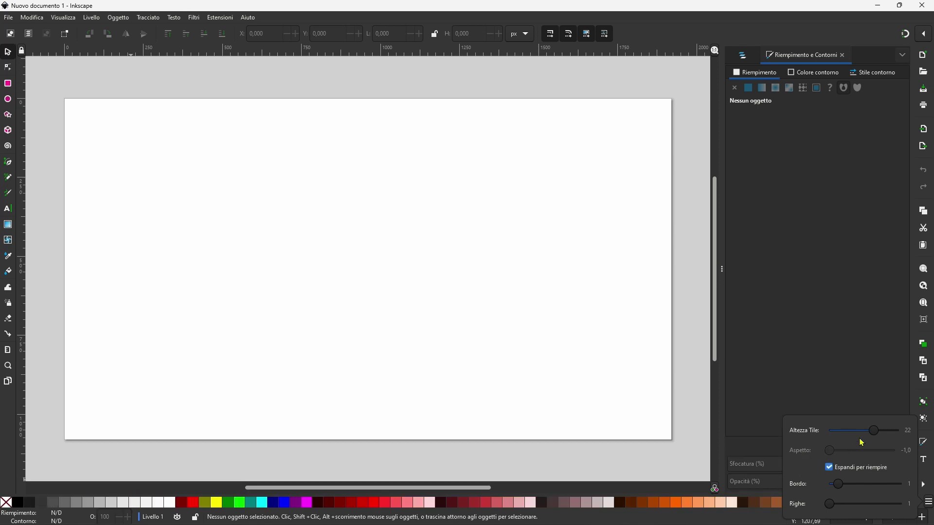
mouse_move(874, 437)
mouse_down()
mouse_move(821, 438)
mouse_move(856, 440)
mouse_up()
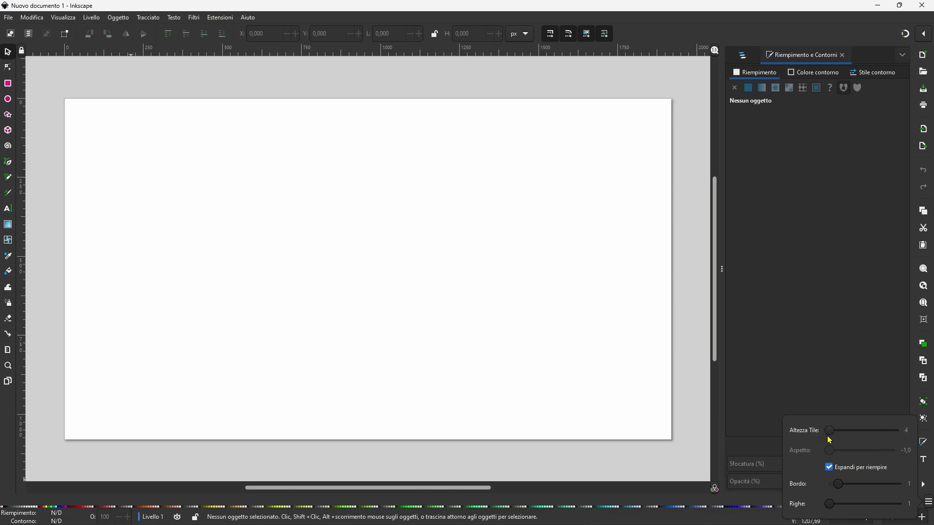
click(831, 466)
click(829, 467)
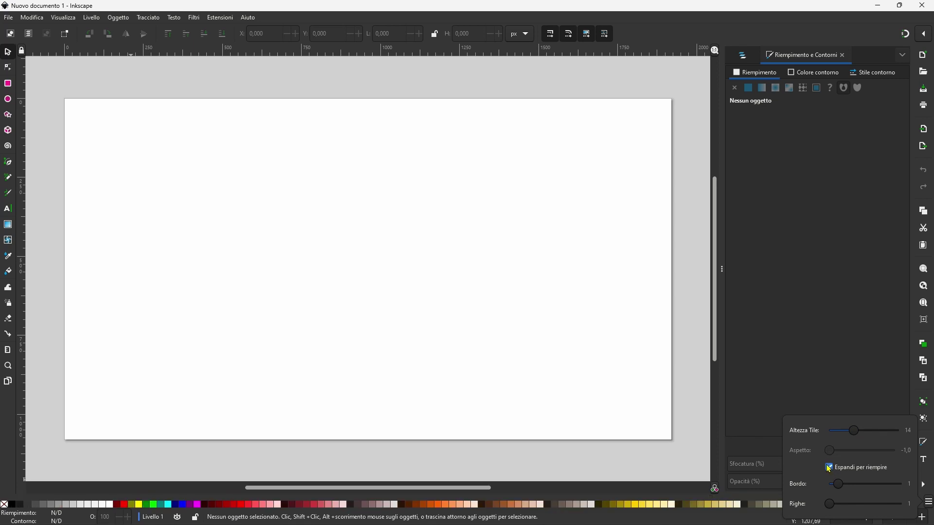
click(830, 467)
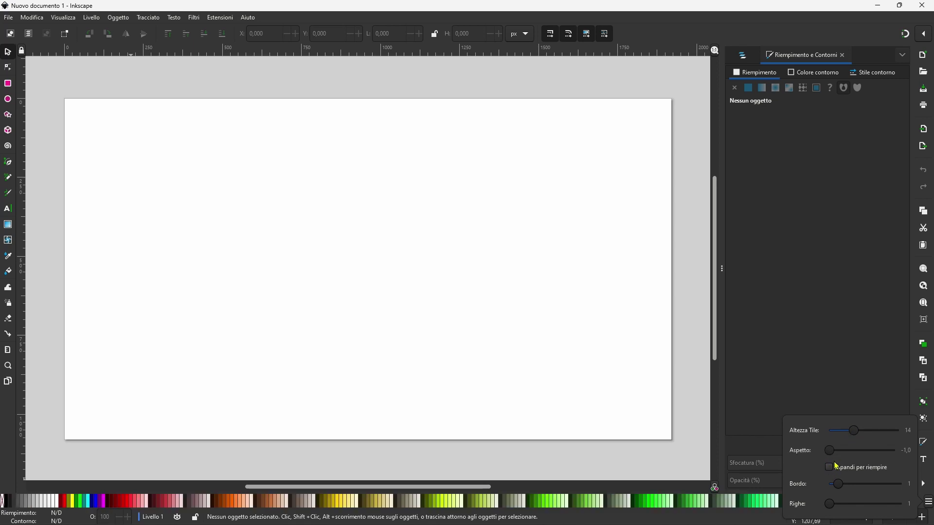
mouse_move(855, 430)
mouse_down()
mouse_move(869, 431)
mouse_move(860, 451)
mouse_up()
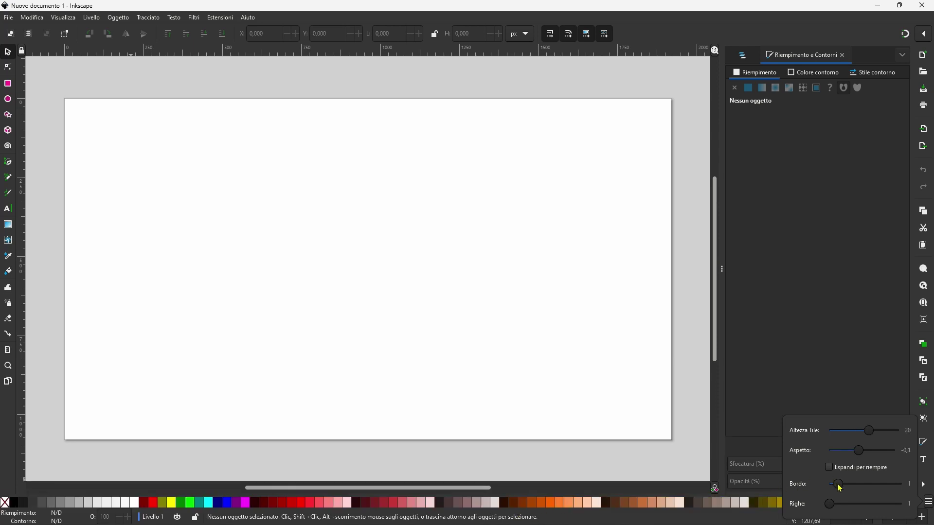
drag(839, 485, 835, 486)
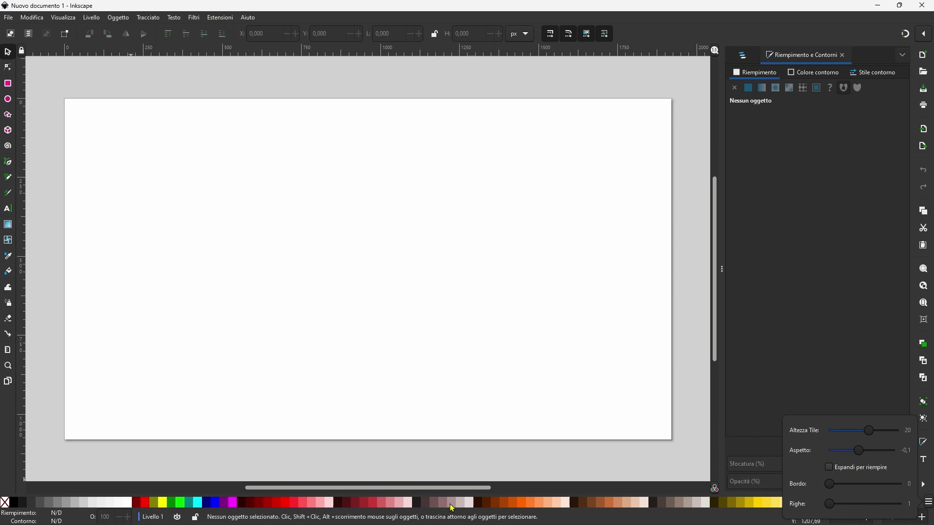
mouse_move(833, 487)
mouse_down()
mouse_move(904, 490)
mouse_move(822, 491)
mouse_up()
Try multi-row palettes with height 15, then restore one borderless row and close settings.
drag(835, 507, 848, 505)
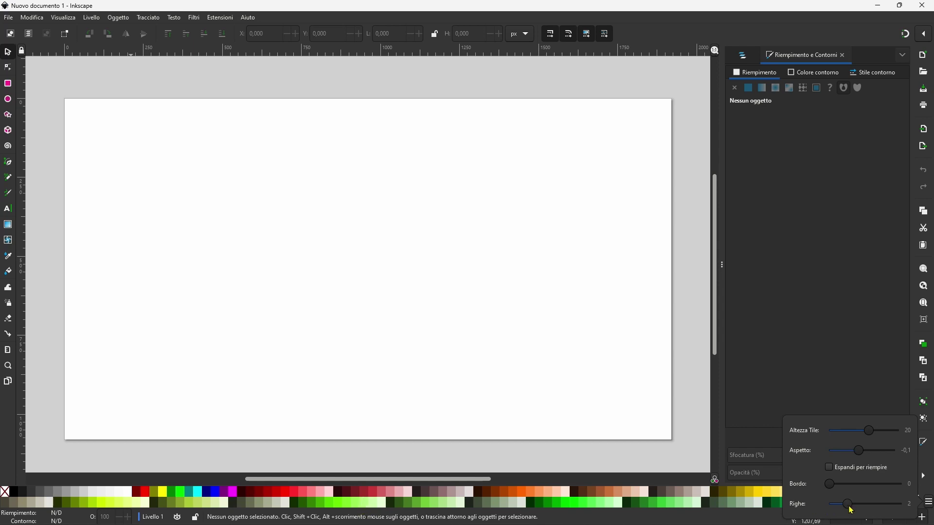
drag(858, 510, 909, 511)
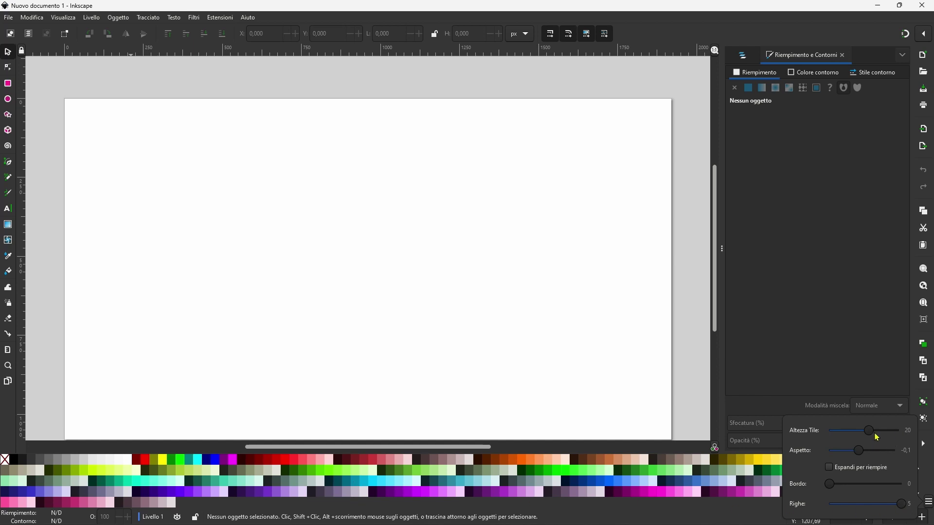
mouse_move(863, 431)
mouse_down()
mouse_move(854, 432)
mouse_move(861, 434)
mouse_up()
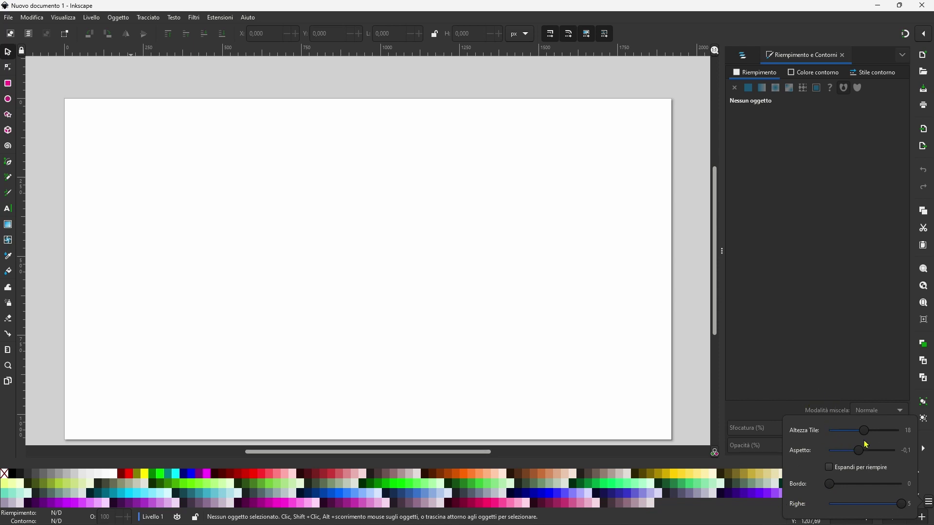
drag(865, 432, 858, 456)
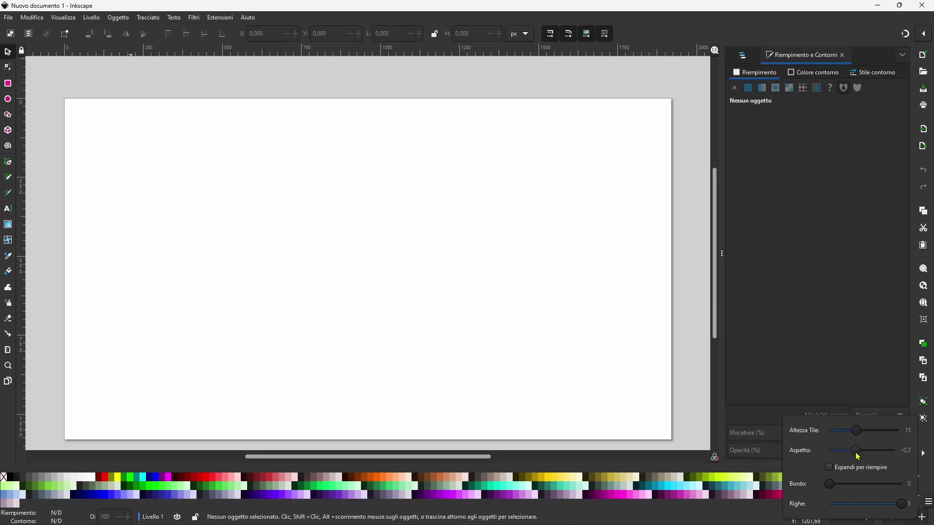
mouse_move(826, 487)
mouse_down()
mouse_move(868, 485)
mouse_move(820, 512)
mouse_up()
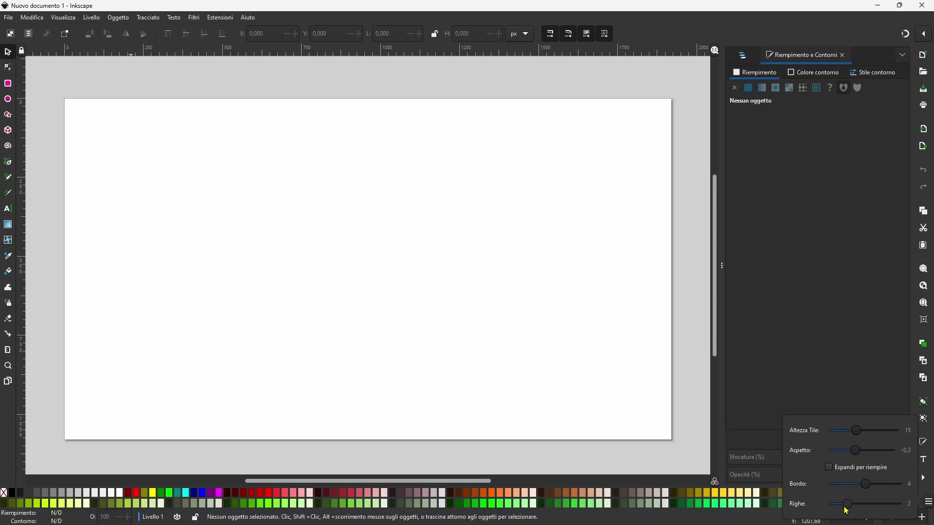
drag(860, 485, 818, 488)
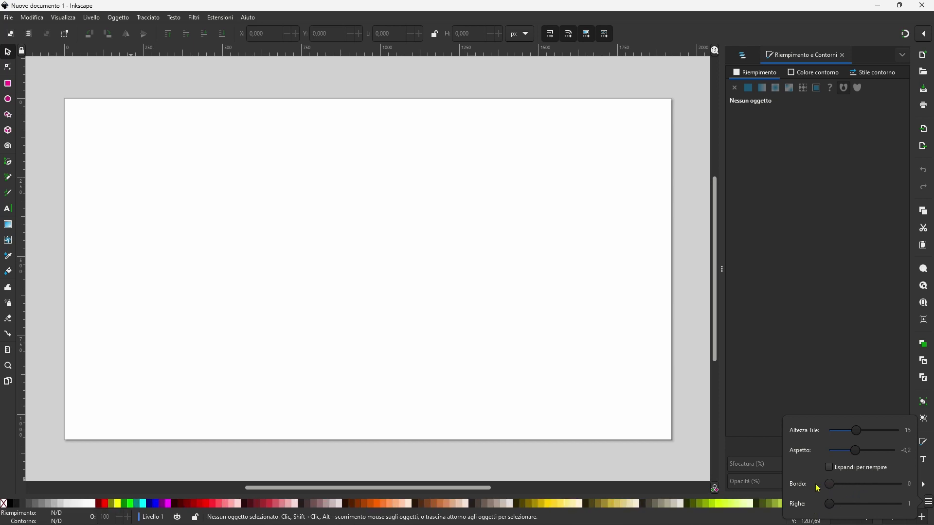
mouse_move(857, 434)
mouse_down()
mouse_move(874, 438)
mouse_move(869, 485)
mouse_up()
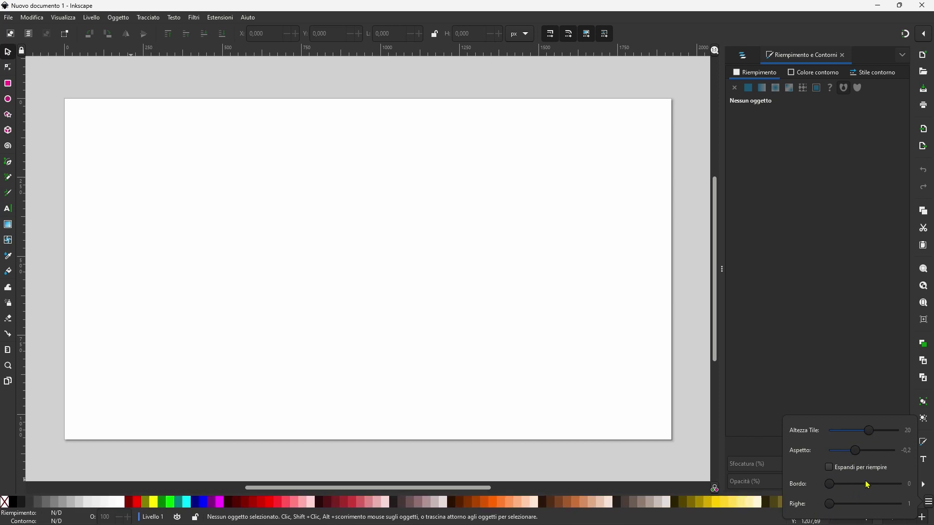
click(866, 386)
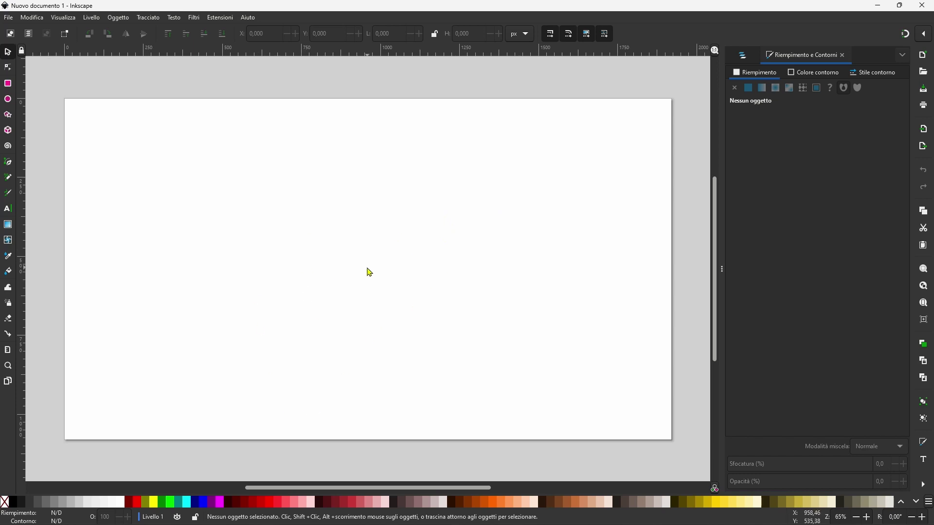
Paste back the red circle and blue square, select both, and view their path actions.
key(ctrl+v)
click(232, 180)
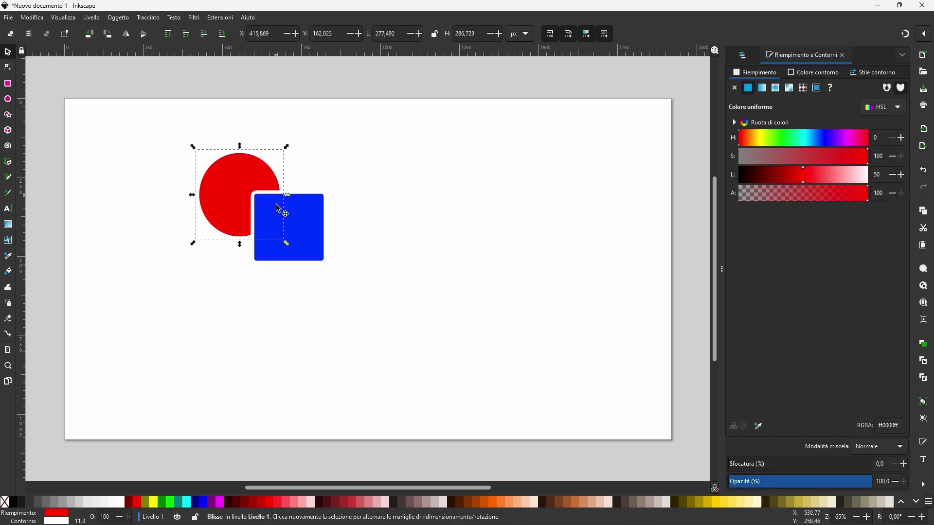
shift+click(292, 234)
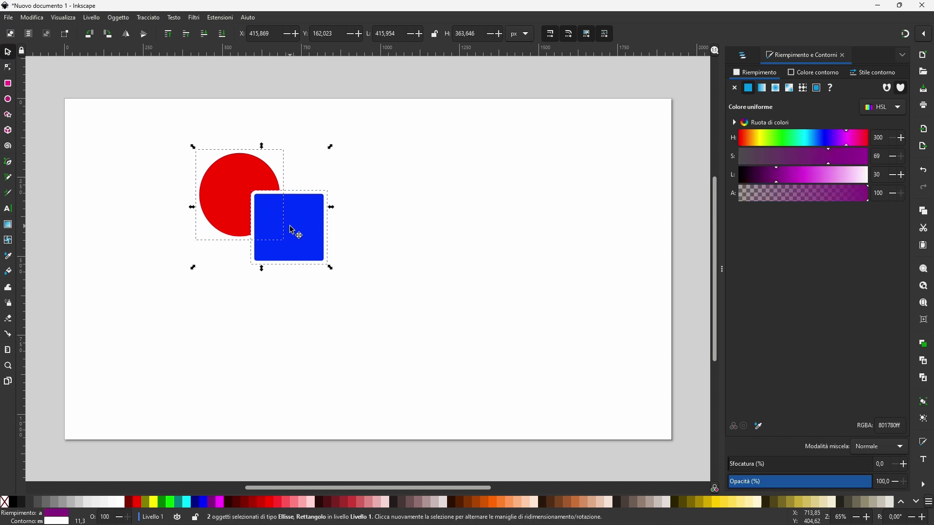
right_click(236, 198)
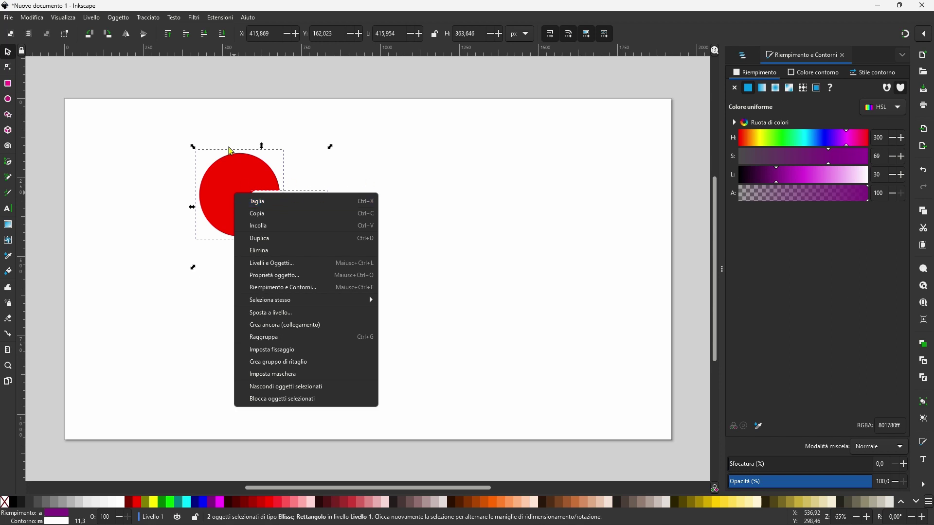
click(408, 177)
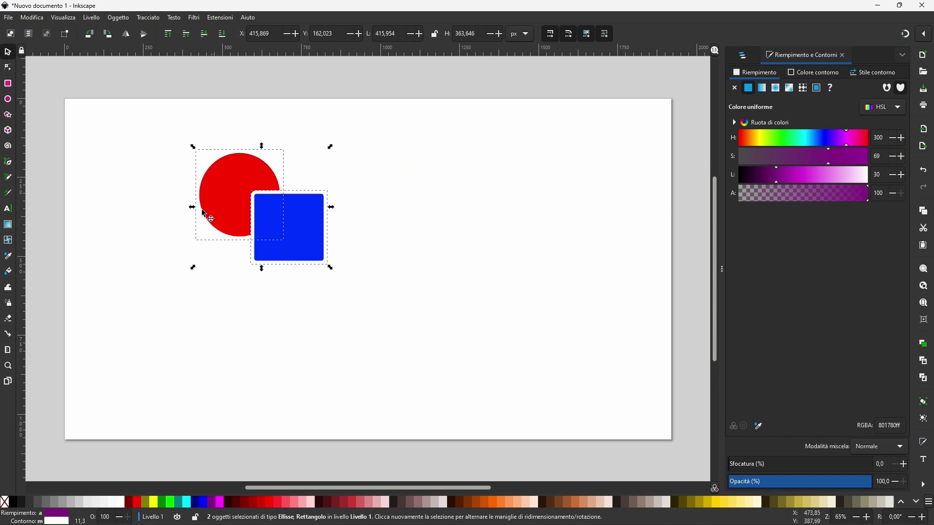
click(313, 225)
shift+click(246, 192)
scroll(243, 195, down, 1)
right_click(279, 214)
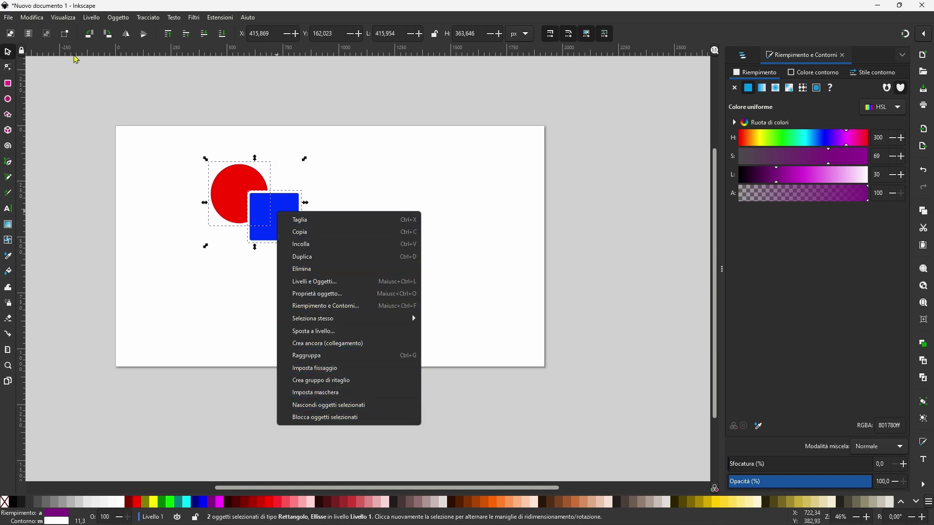
click(34, 20)
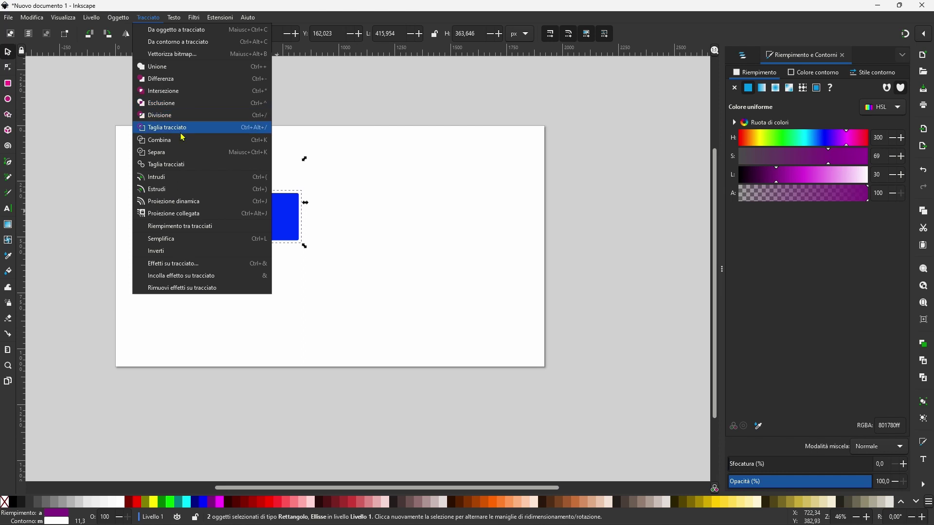
Try an Intersection of the circle and square, then undo it.
click(284, 273)
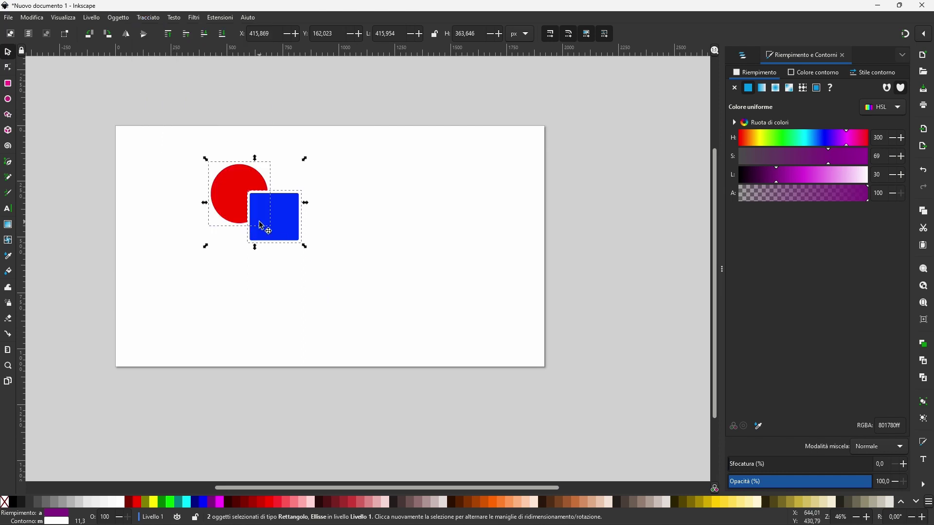
click(117, 20)
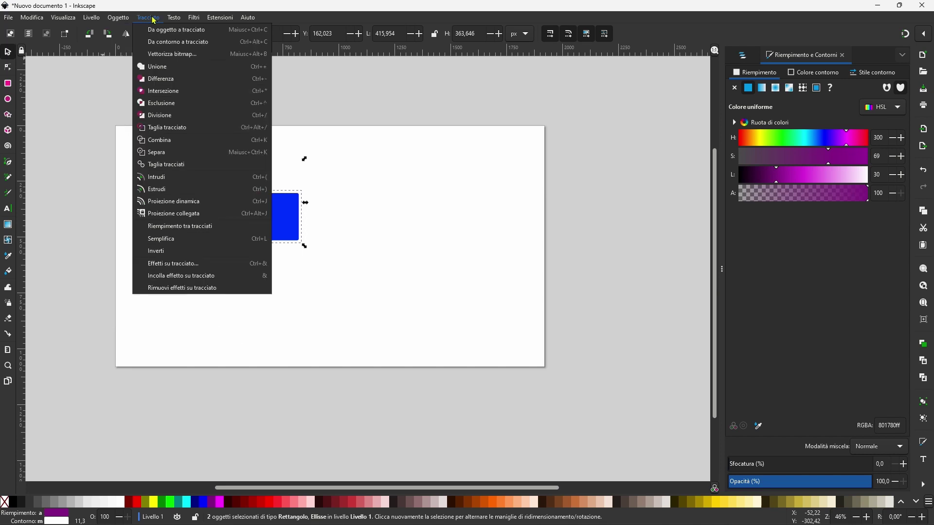
click(160, 91)
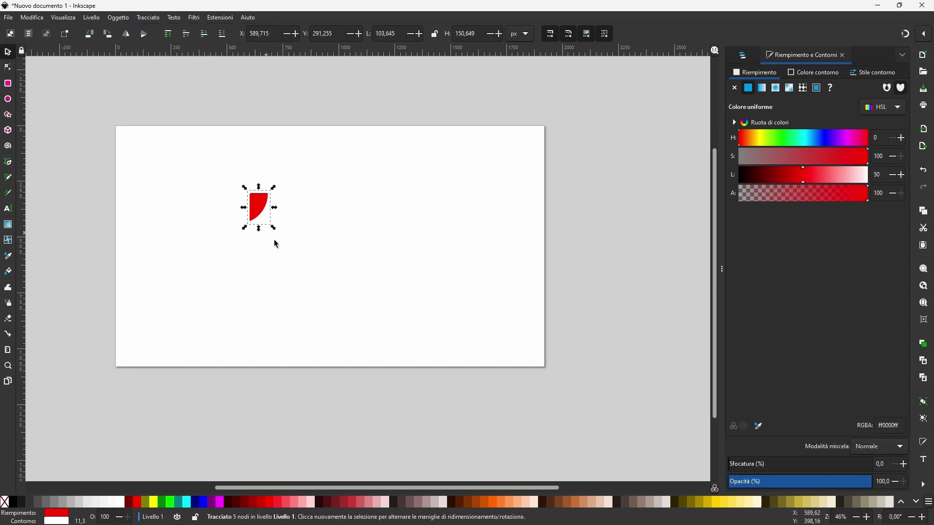
click(254, 244)
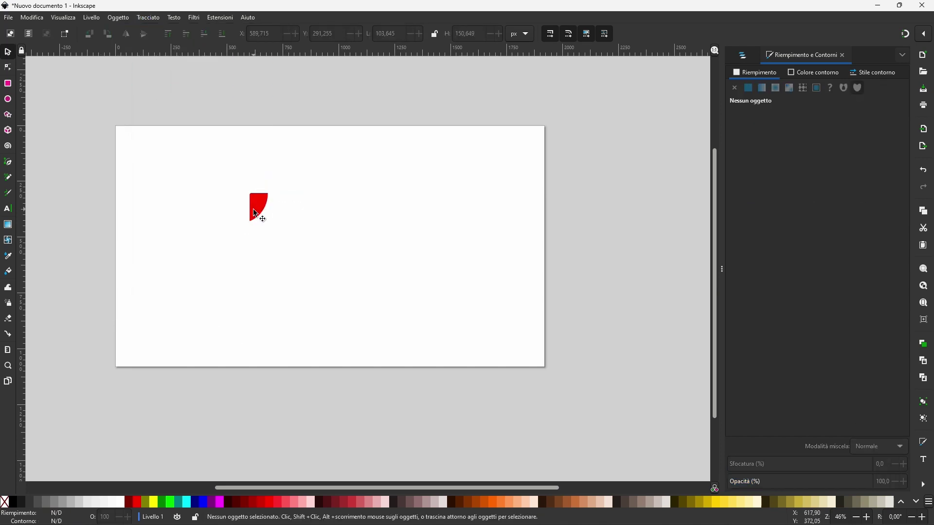
key(ctrl+z)
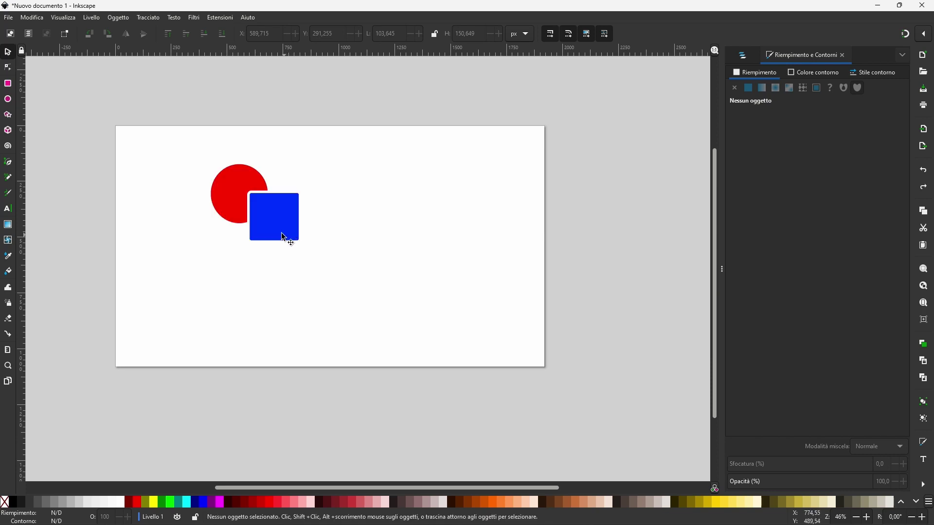
Try a Division of the circle by the square, then undo it.
mouse_move(203, 145)
mouse_down()
mouse_move(227, 176)
mouse_move(343, 270)
mouse_up()
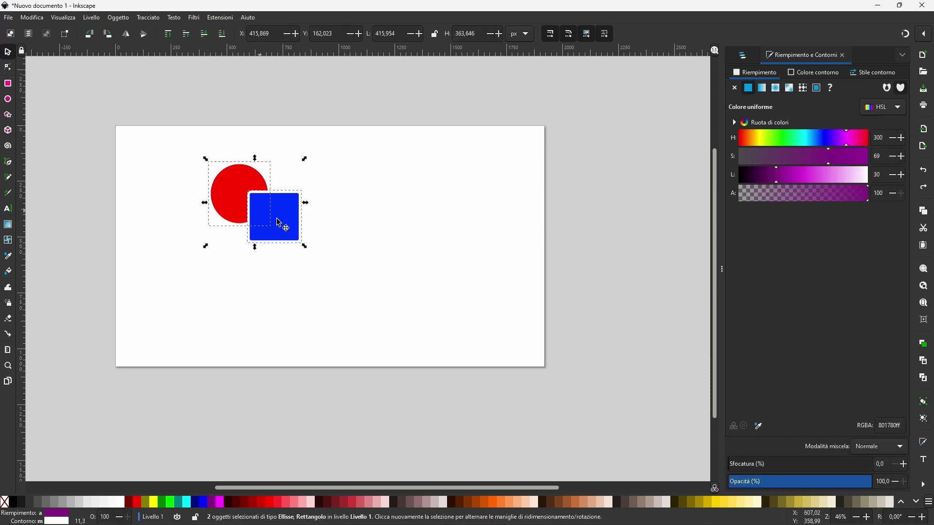
click(147, 18)
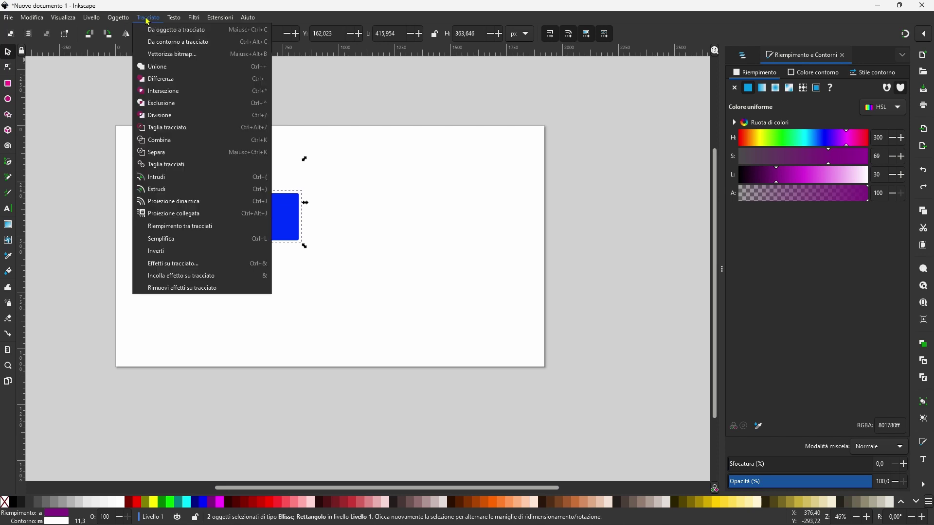
click(167, 117)
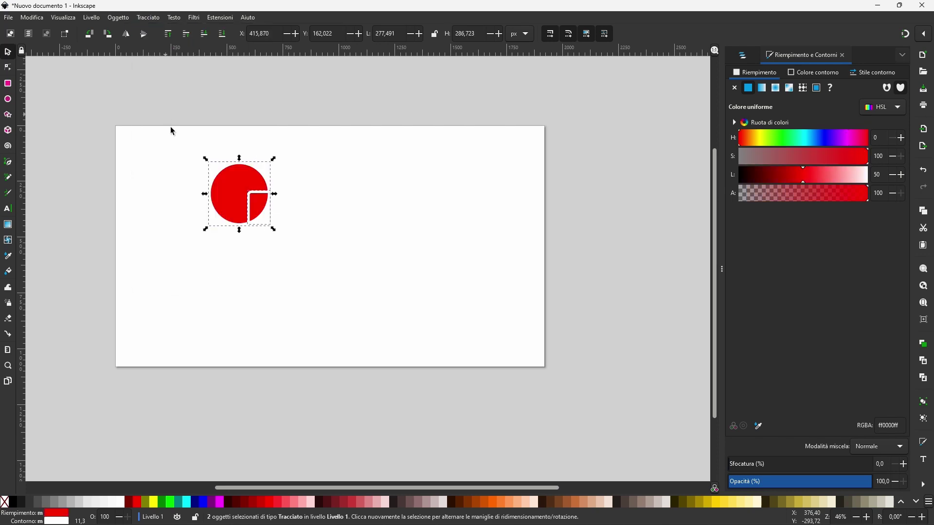
click(256, 246)
key(ctrl+z)
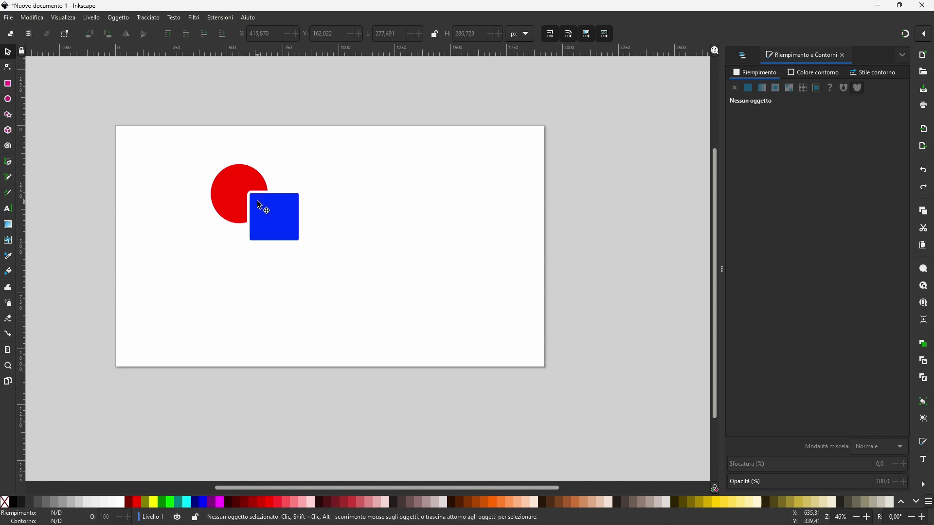
Divide the circle and square again and drag the red pieces to the page's right side.
click(232, 182)
shift+click(270, 219)
click(148, 18)
click(168, 106)
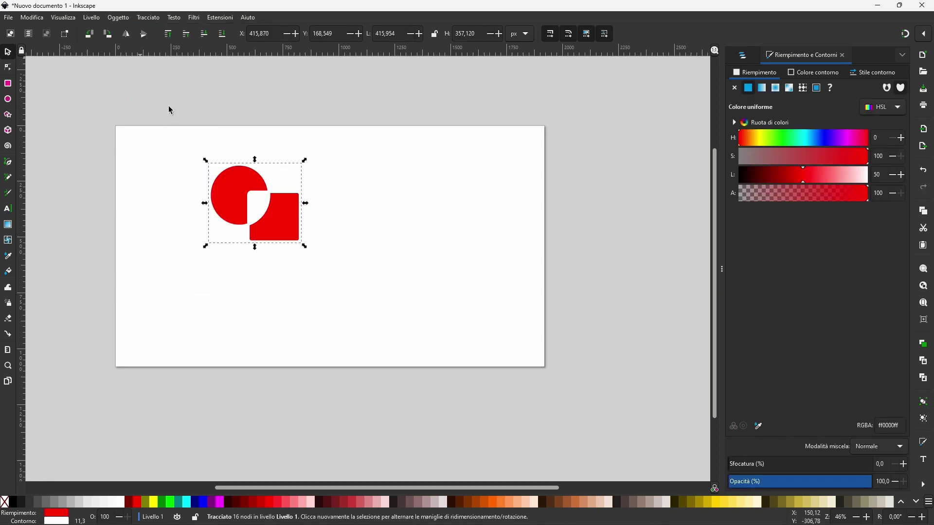
click(282, 312)
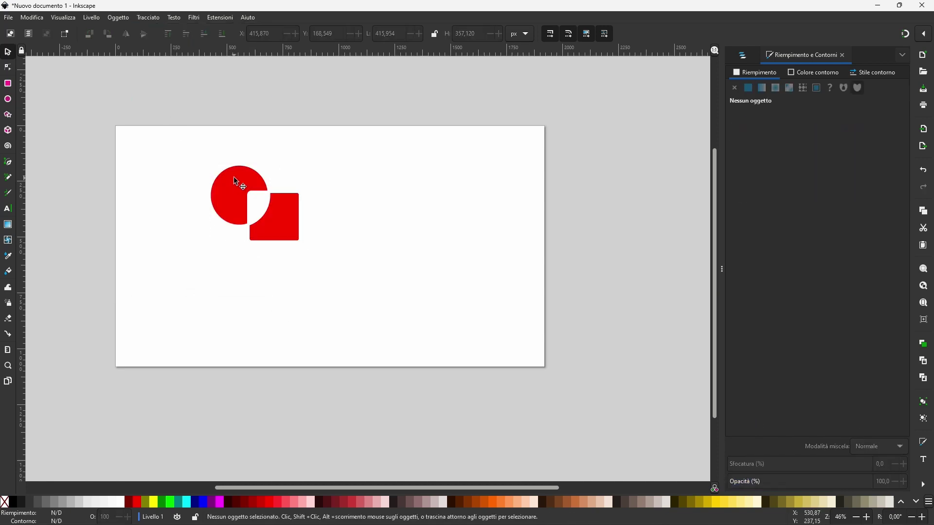
click(276, 230)
mouse_move(276, 229)
mouse_down()
mouse_move(410, 258)
mouse_move(486, 327)
mouse_up()
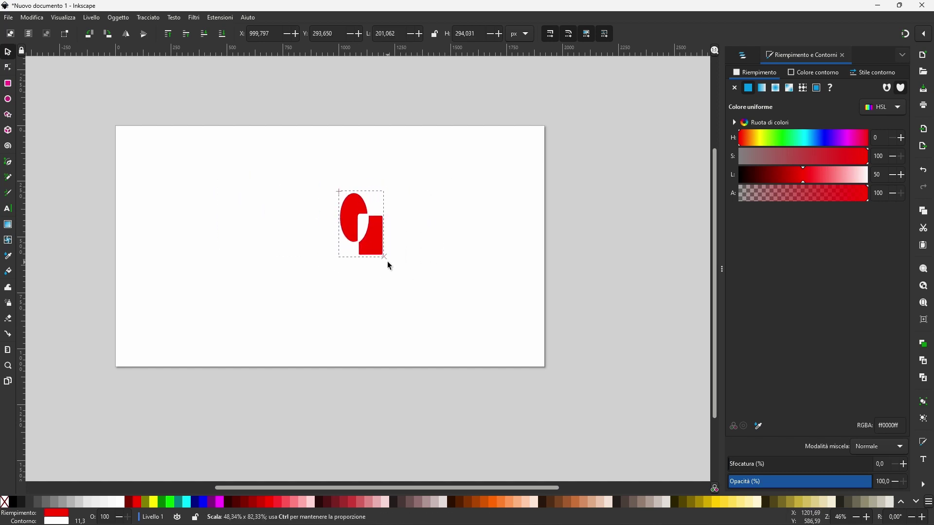
Deselect the enlarged red shapes and zoom the view in on them.
click(298, 290)
click(456, 250)
click(175, 273)
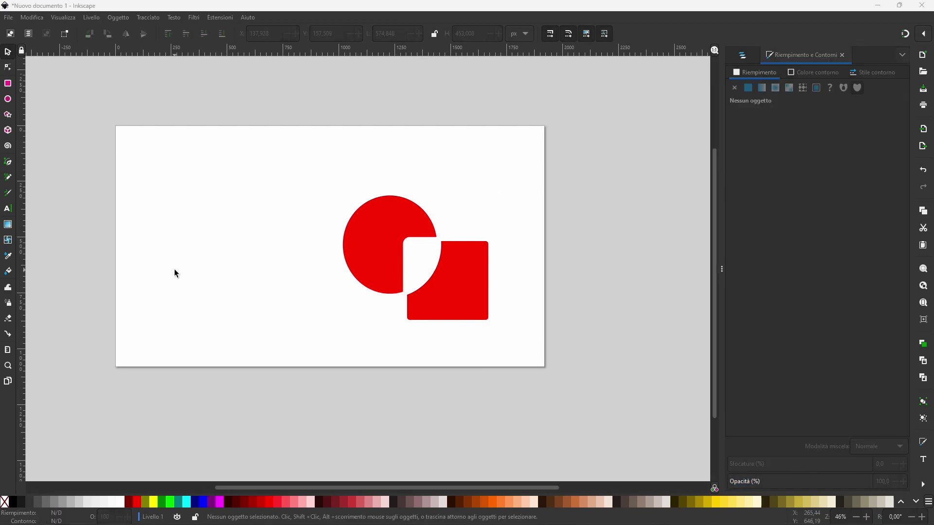
ctrl+scroll(195, 265, up, 1)
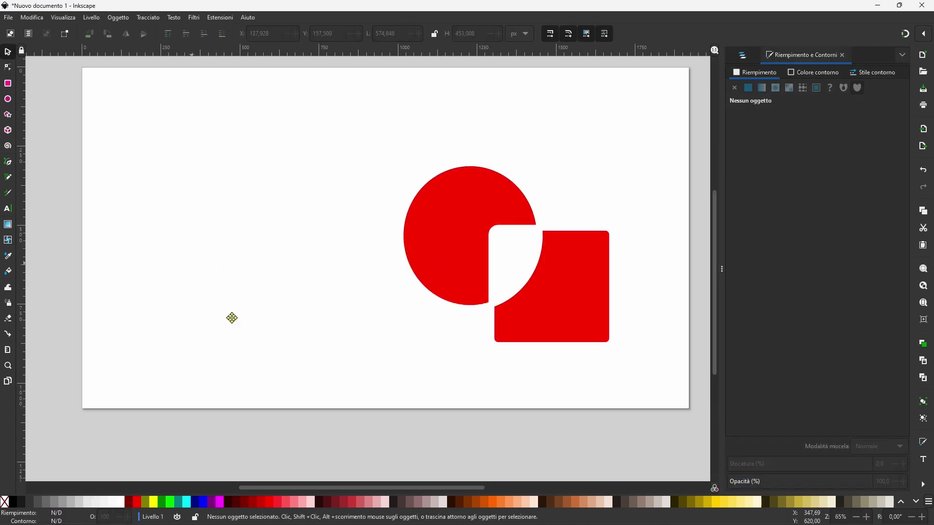
scroll(125, 269, up, 3)
scroll(125, 268, left, 2)
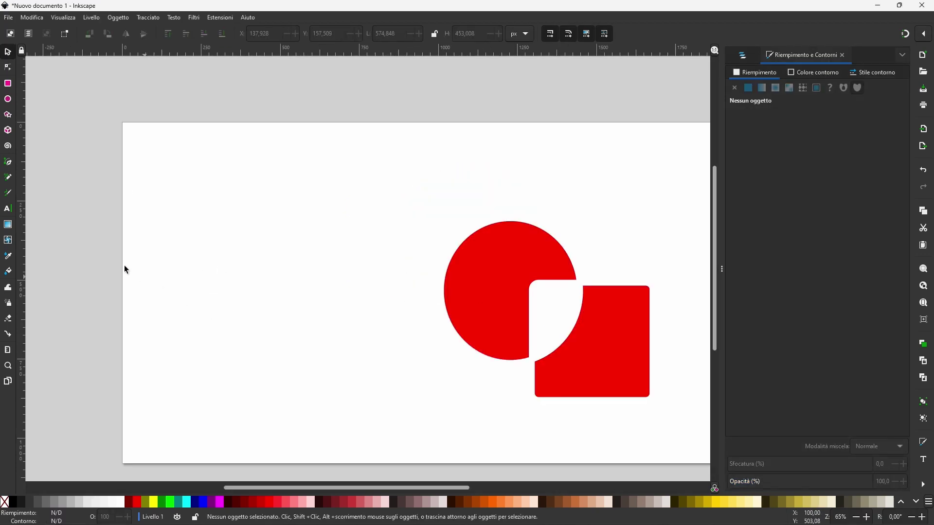
click(8, 83)
Draw a blue rectangle and give it a left-to-right fade-to-transparent linear gradient.
drag(204, 226, 359, 349)
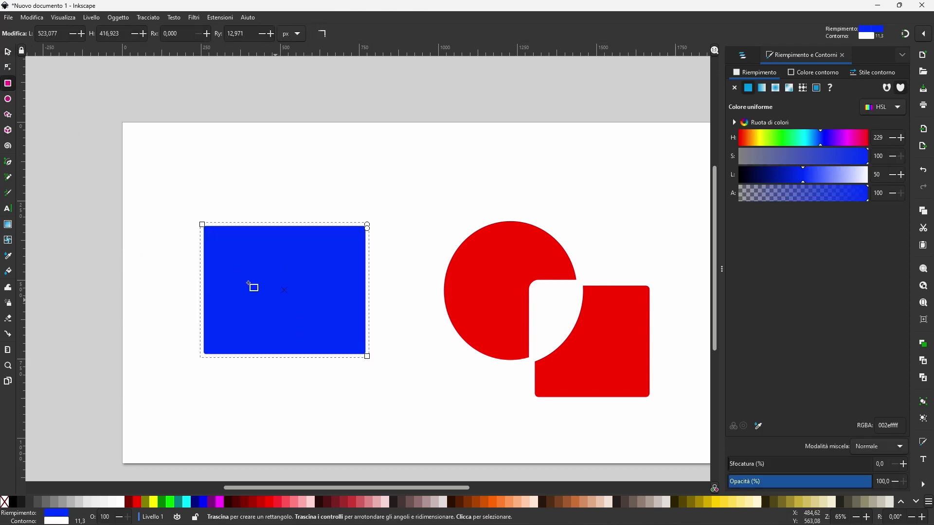
click(8, 224)
drag(233, 289, 371, 289)
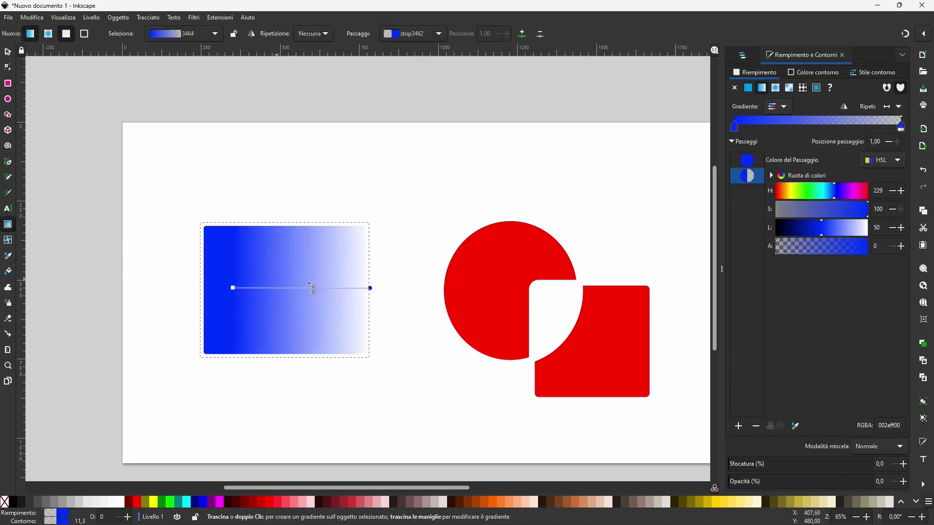
Stretch the gradient rectangle wider and taller to about 1385 × 491 px.
click(8, 52)
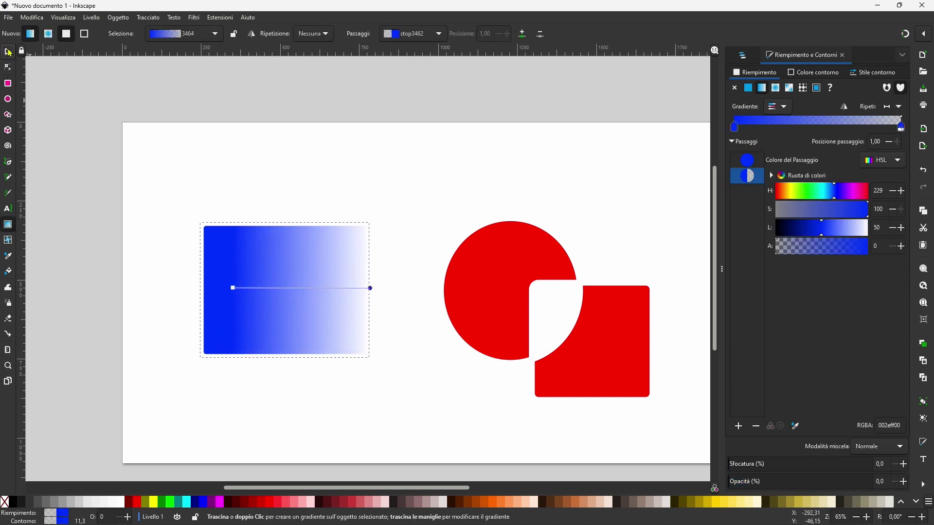
click(385, 304)
click(345, 336)
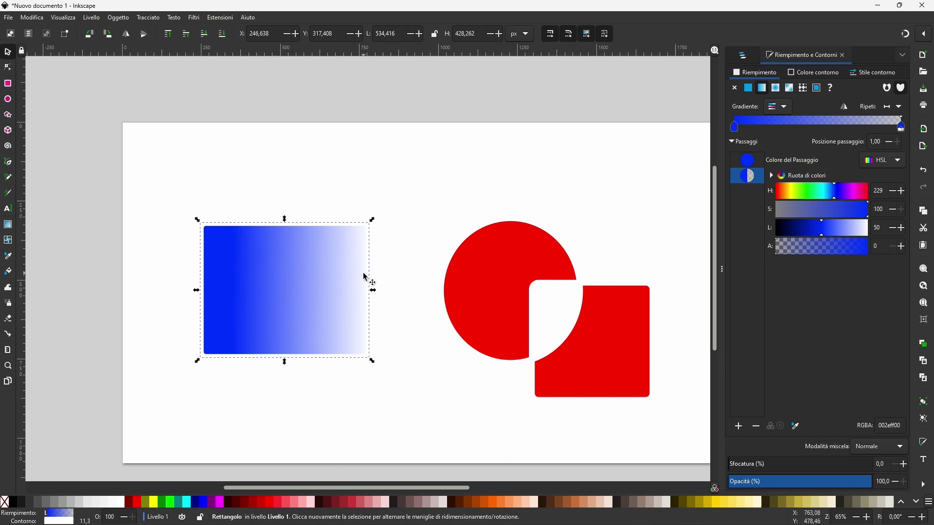
drag(373, 291, 640, 291)
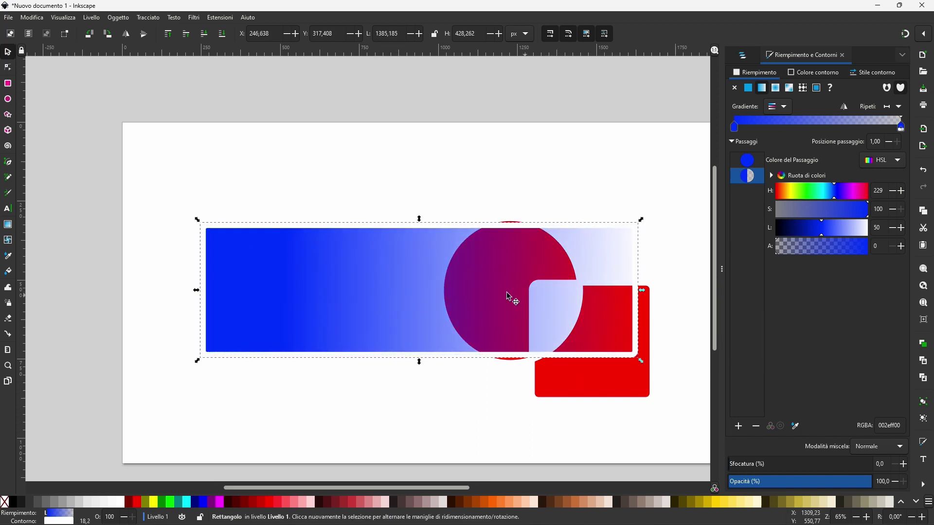
drag(420, 219, 418, 203)
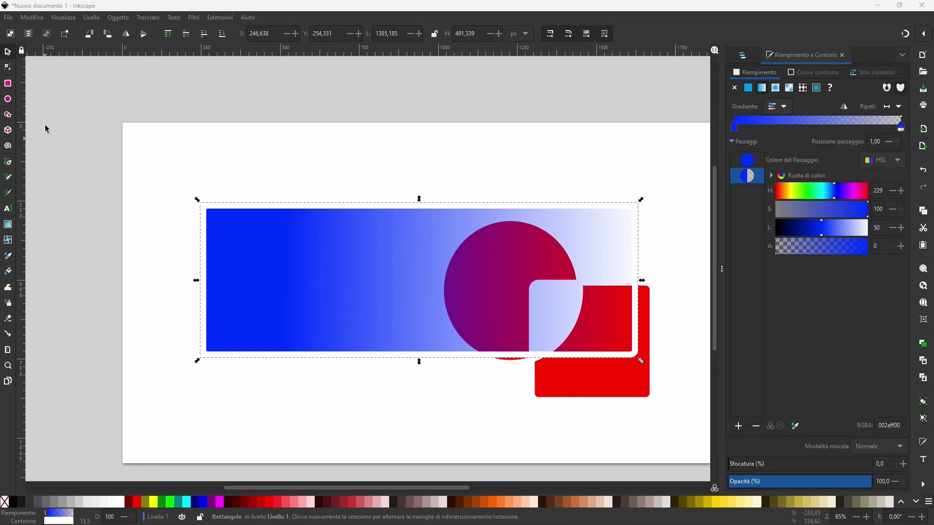
Draw a rounded rectangle on the blue gradient and fill it yellow with hue 61.
key(r)
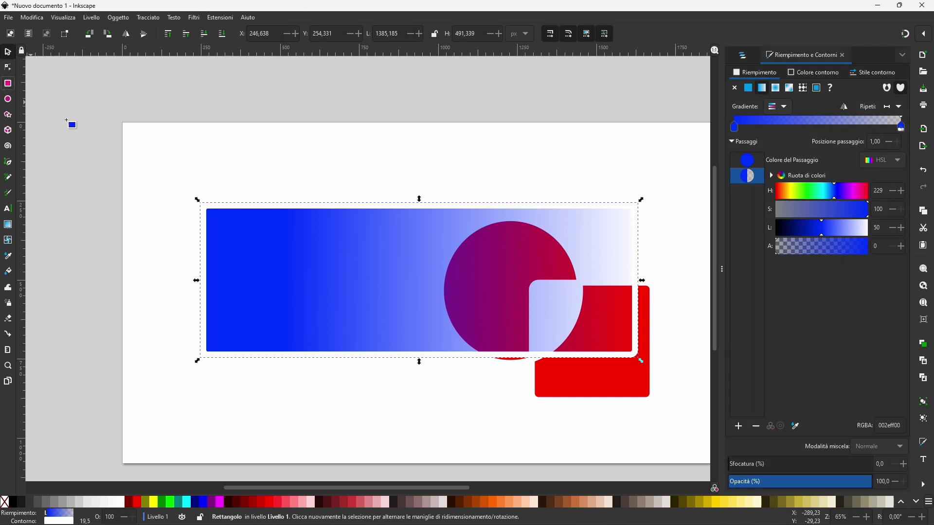
mouse_move(234, 240)
mouse_down()
mouse_move(292, 304)
mouse_move(305, 305)
mouse_up()
drag(767, 140, 760, 138)
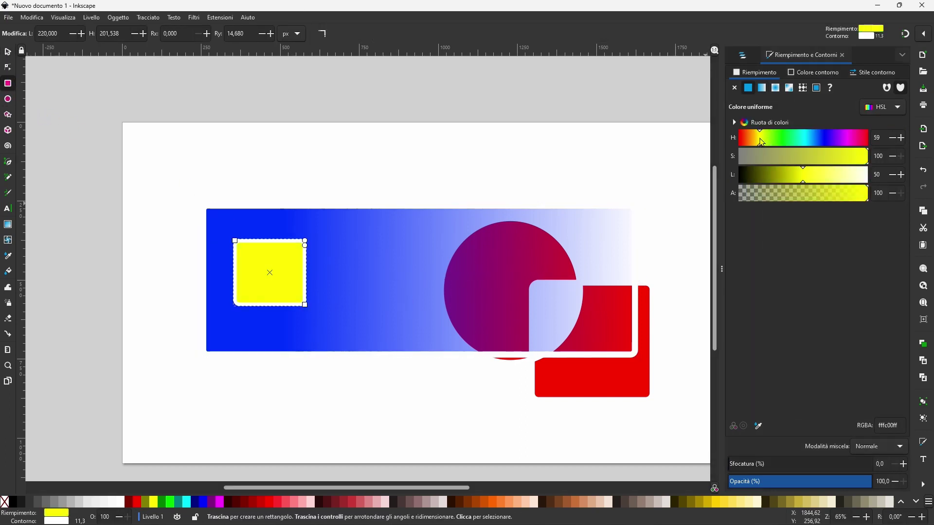
click(6, 55)
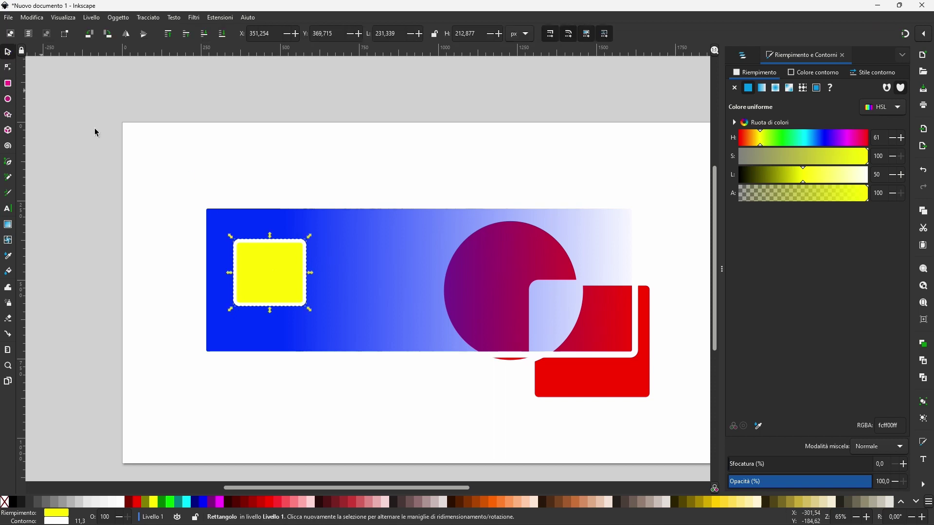
click(277, 288)
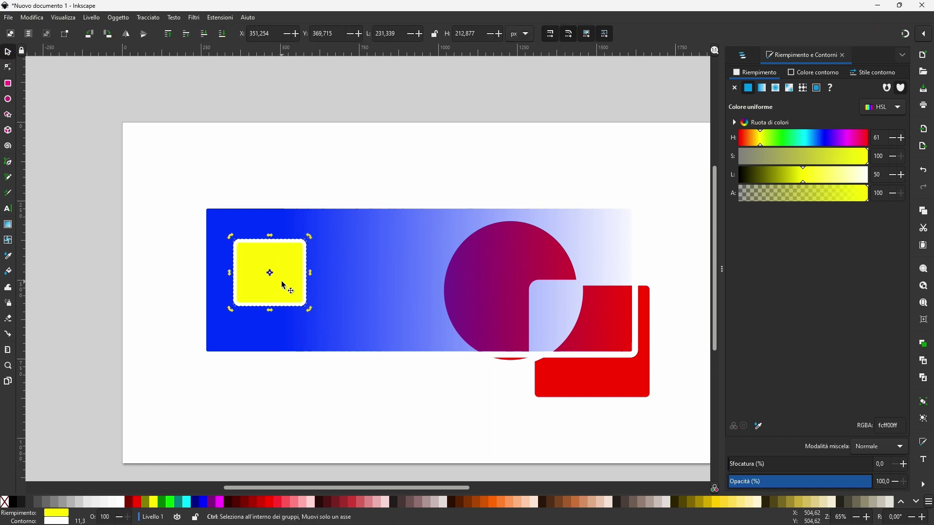
Duplicate the yellow square and place the copy beside it, shrunk to about 97 × 99 px.
key(ctrl+d)
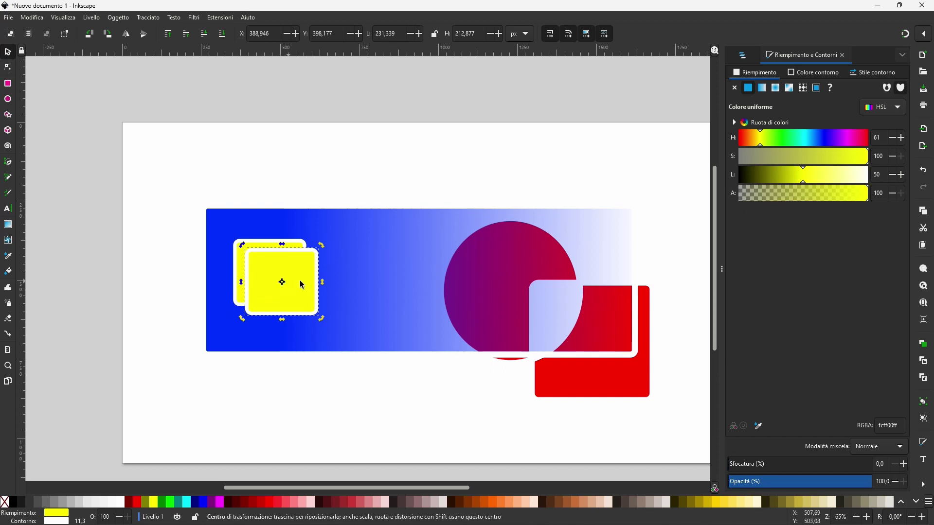
drag(286, 277, 355, 276)
scroll(356, 280, up, 2)
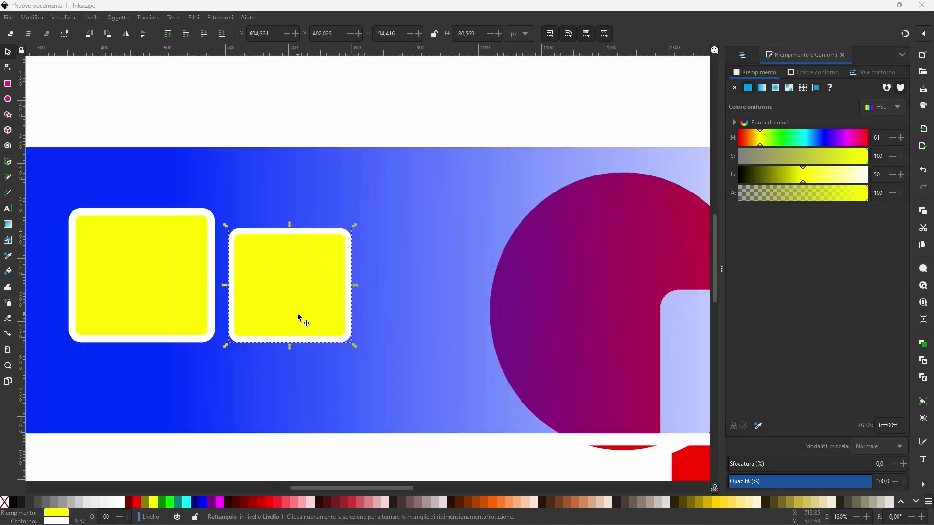
mouse_move(384, 314)
mouse_down()
mouse_move(347, 309)
mouse_move(345, 300)
mouse_move(294, 299)
mouse_move(328, 300)
mouse_up()
drag(375, 226, 311, 287)
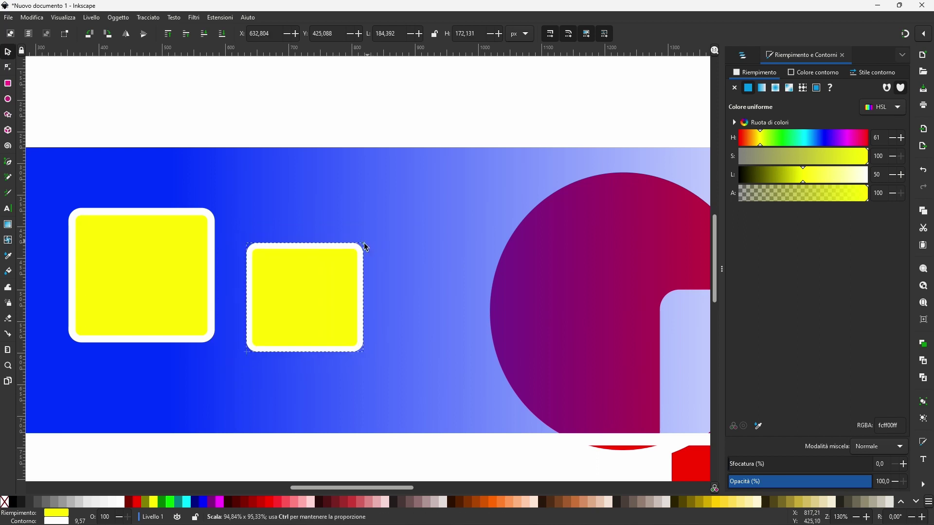
drag(271, 329, 261, 285)
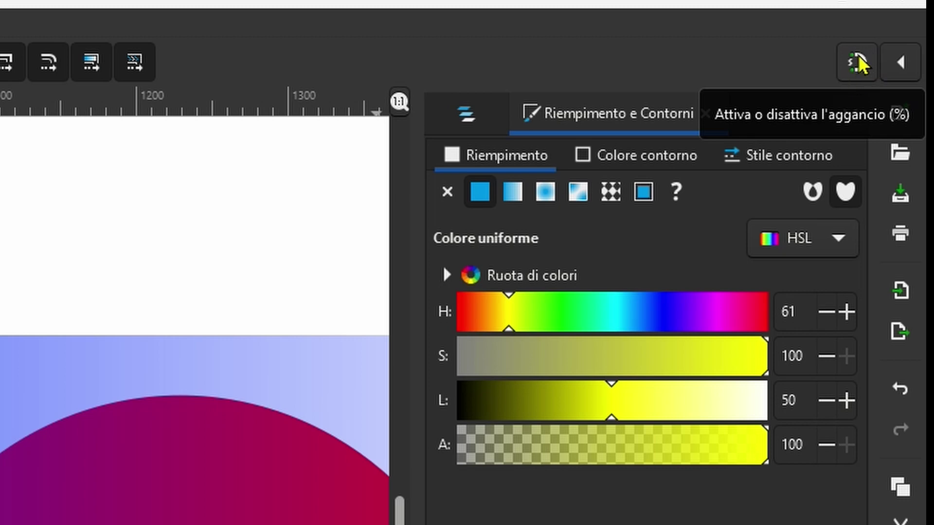
Turn snapping on and drag the small square toward the big one.
click(858, 59)
click(856, 66)
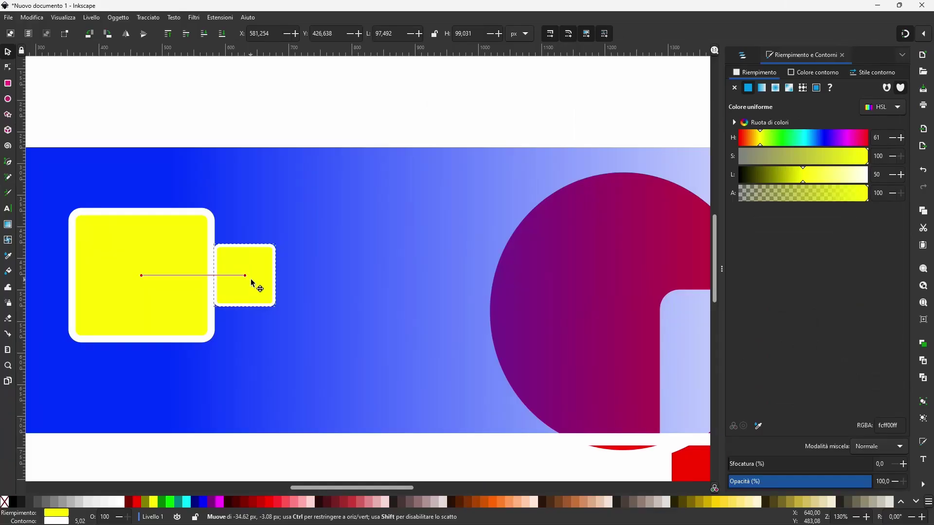
drag(255, 282, 426, 283)
mouse_move(423, 280)
mouse_down()
mouse_move(340, 294)
mouse_move(328, 315)
mouse_move(333, 248)
mouse_up()
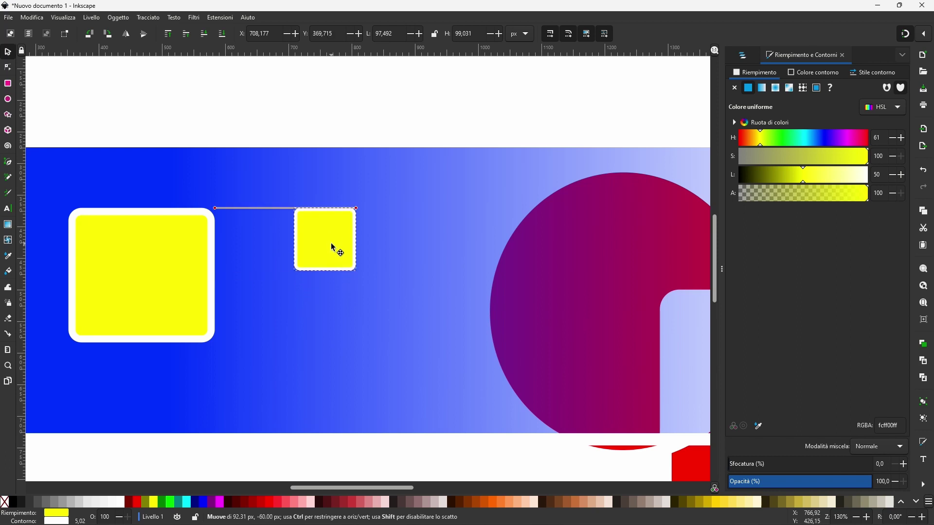
drag(332, 247, 330, 313)
ctrl+scroll(330, 313, up, 3)
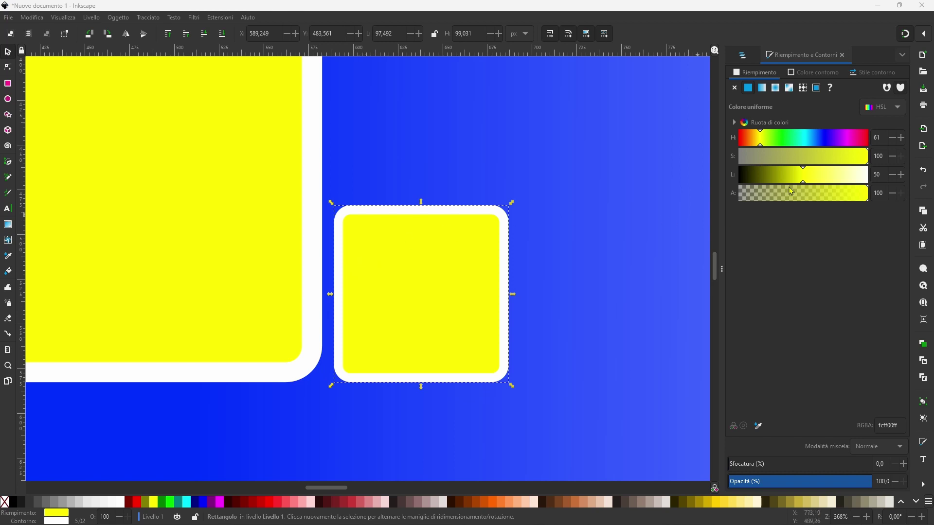
Enable bounding-box snapping and snap the small square to the big one's right edge, bottoms aligned.
click(924, 34)
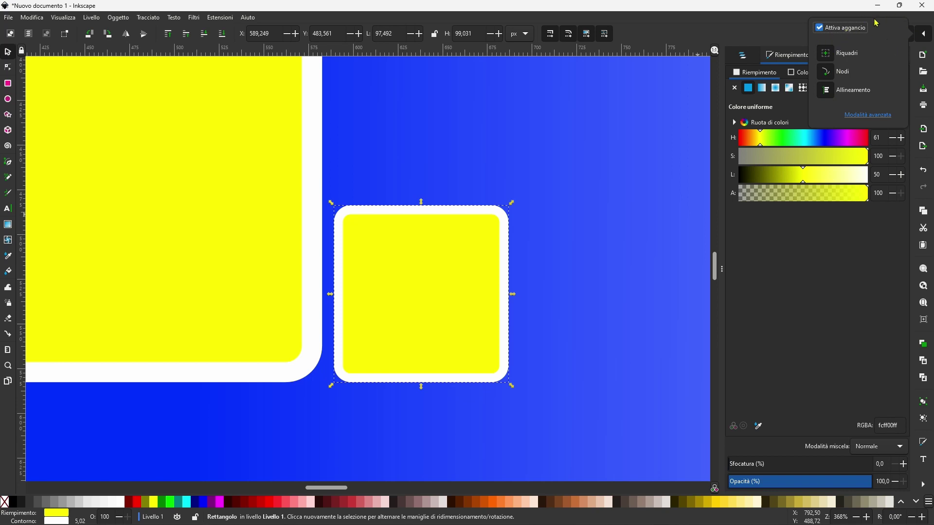
click(828, 57)
drag(413, 263, 398, 255)
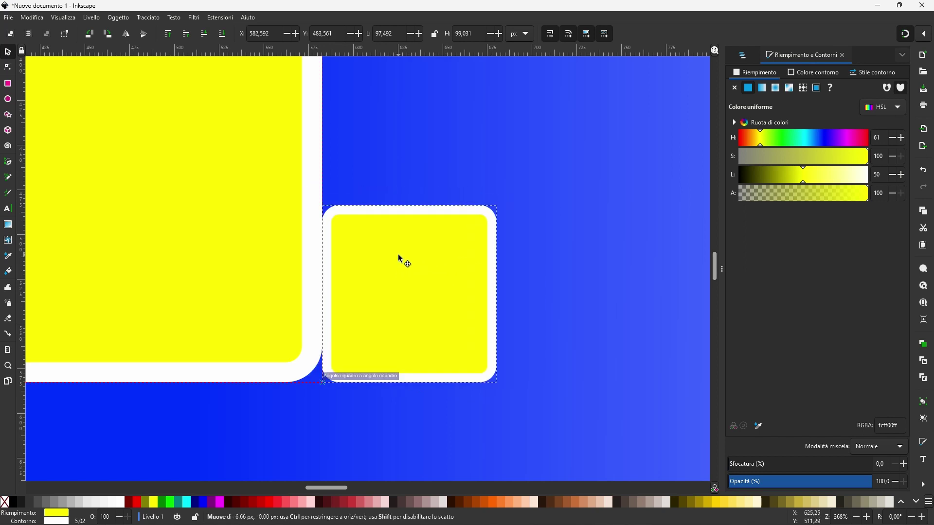
drag(398, 255, 400, 261)
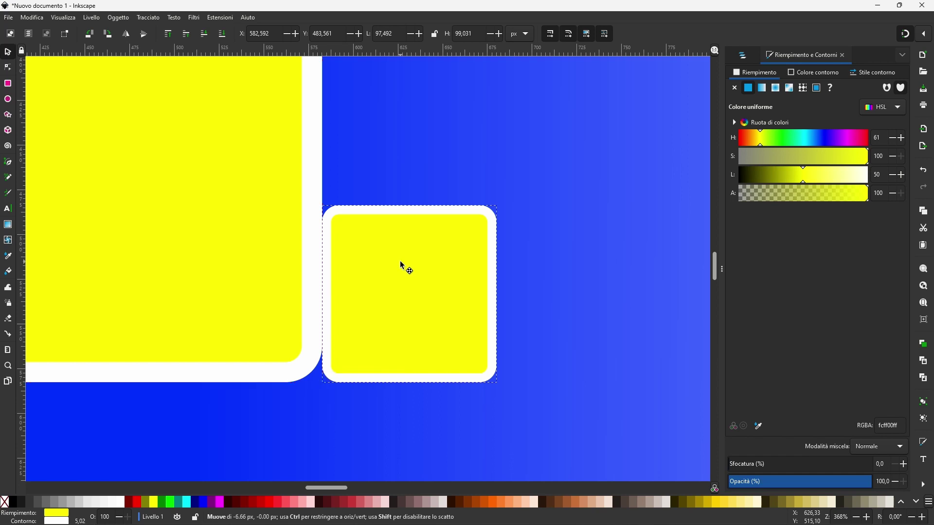
mouse_move(400, 262)
mouse_down()
mouse_move(403, 247)
mouse_move(407, 277)
mouse_move(400, 173)
mouse_up()
scroll(407, 267, up, 3)
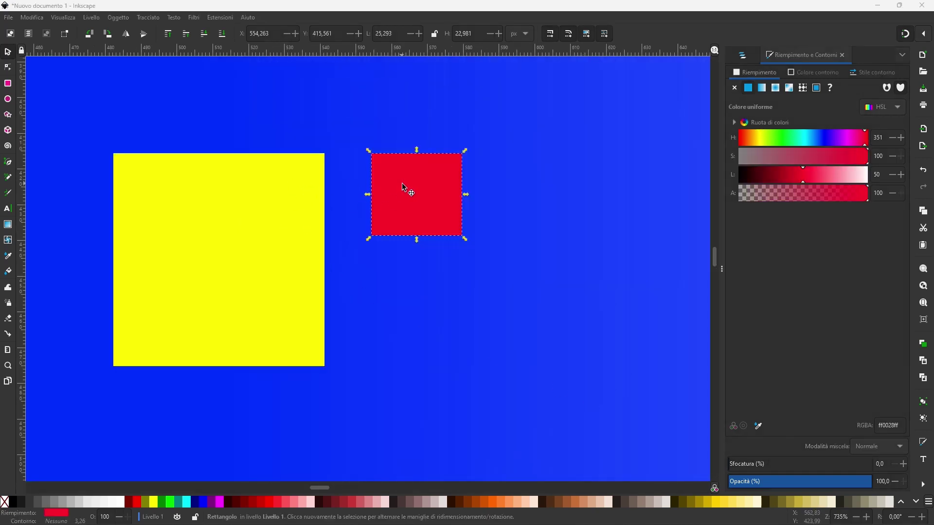
Snap the red rectangle flush to the yellow square's right side at full height, about 18.5 × 59.6 px.
drag(384, 189, 380, 322)
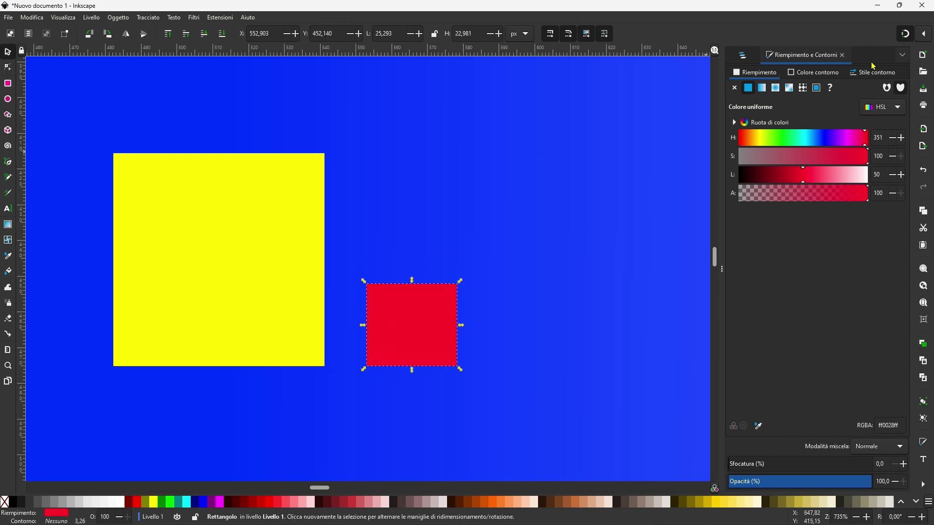
click(921, 37)
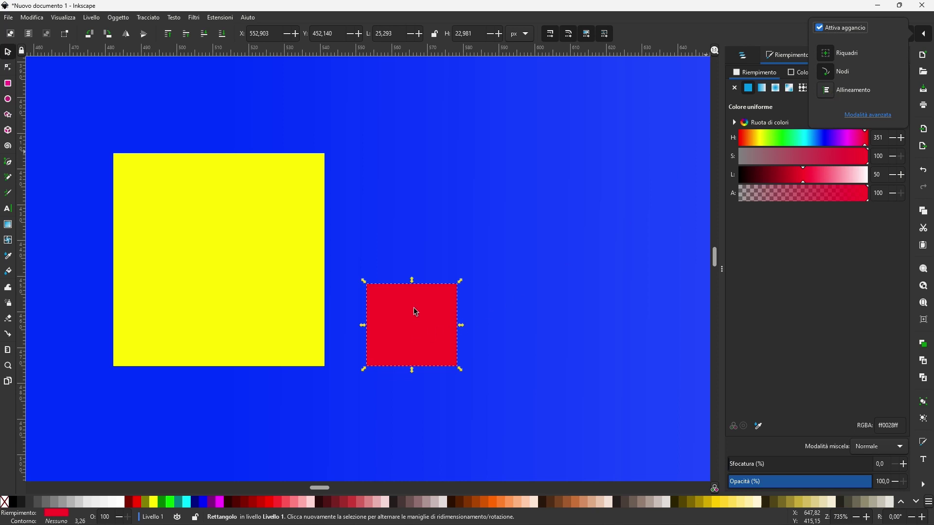
click(419, 284)
mouse_move(434, 306)
mouse_down()
mouse_move(437, 158)
mouse_move(356, 244)
mouse_move(376, 246)
mouse_up()
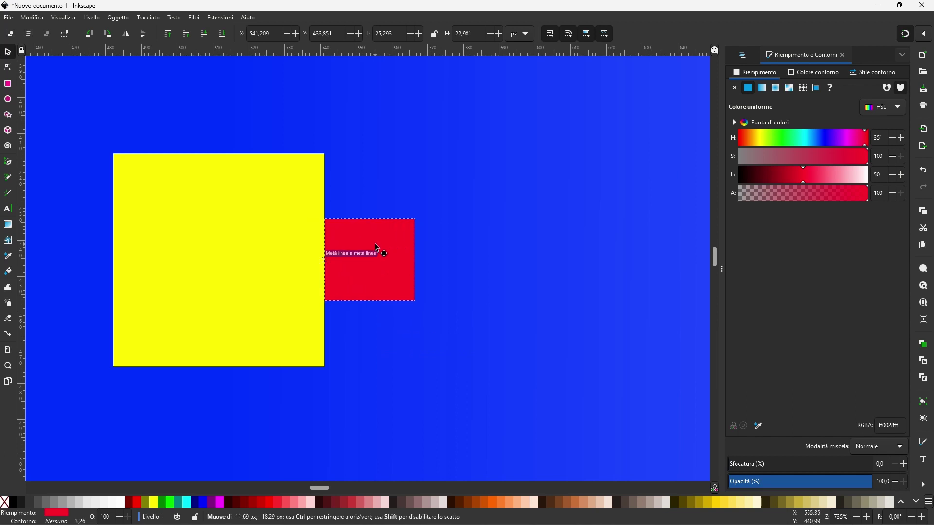
drag(381, 246, 386, 247)
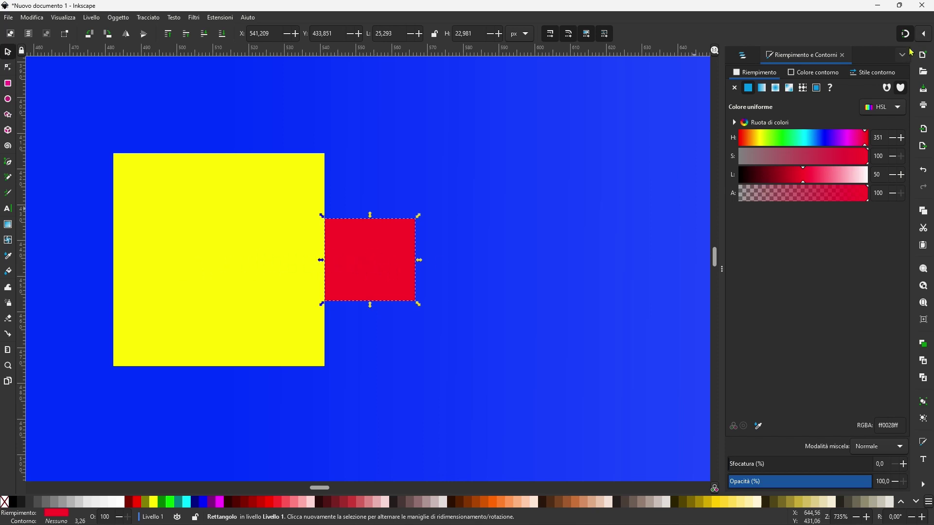
mouse_move(418, 305)
mouse_down()
mouse_move(522, 374)
mouse_move(548, 373)
mouse_move(433, 363)
mouse_move(444, 375)
mouse_move(429, 323)
mouse_move(460, 378)
mouse_move(459, 370)
mouse_move(394, 370)
mouse_up()
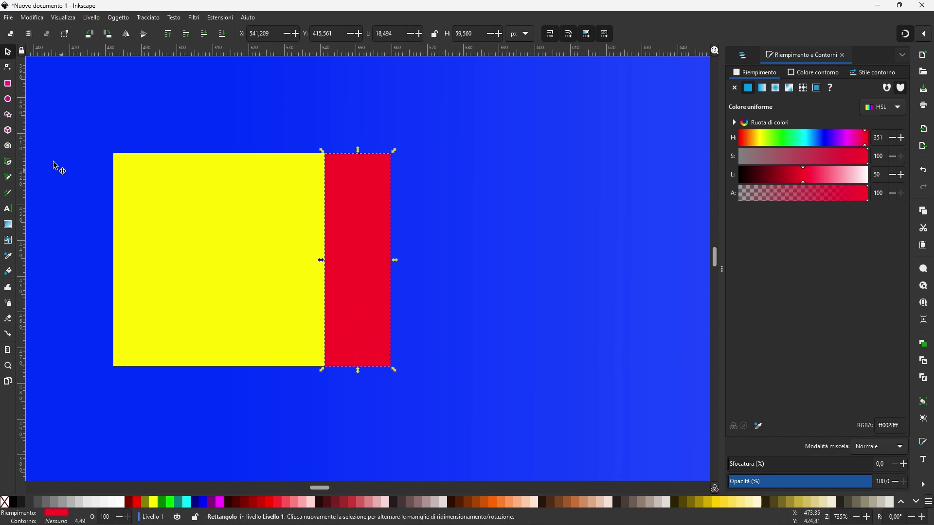
click(8, 84)
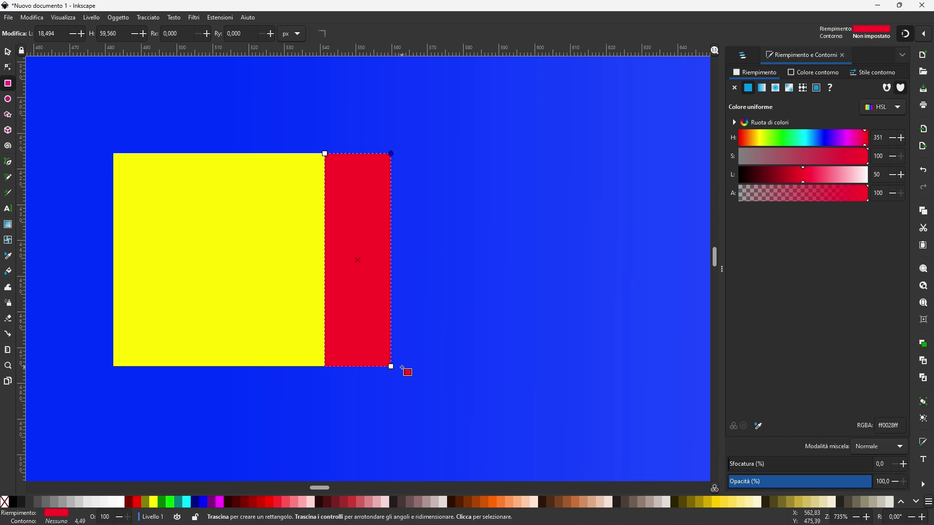
Draw a green rectangle flush against the red one's right side, about 45.7 × 59.6 px.
mouse_move(402, 367)
mouse_down()
mouse_move(571, 142)
mouse_move(566, 154)
mouse_up()
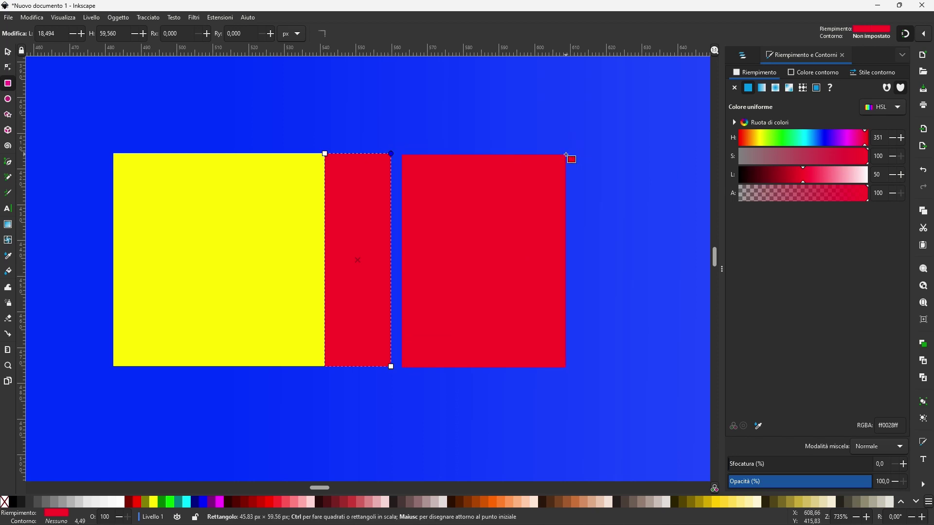
click(784, 139)
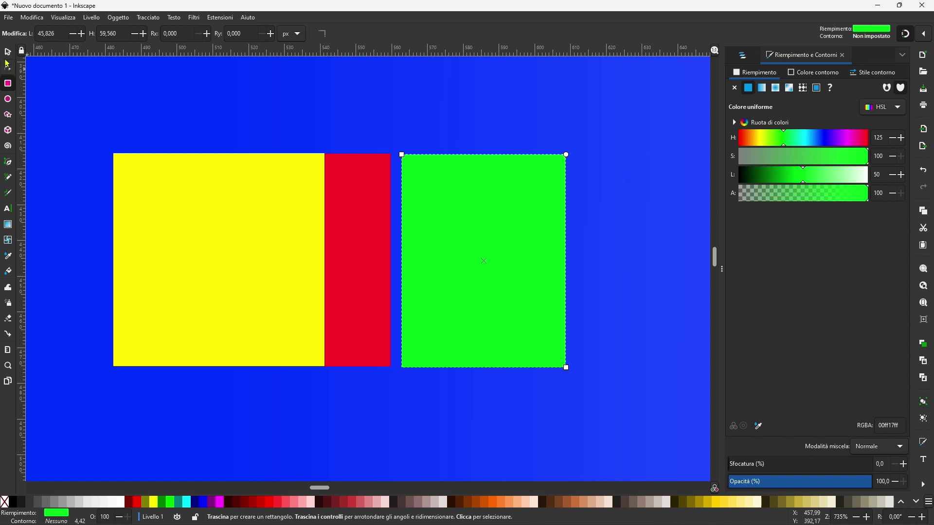
click(8, 51)
click(494, 217)
drag(494, 217, 484, 215)
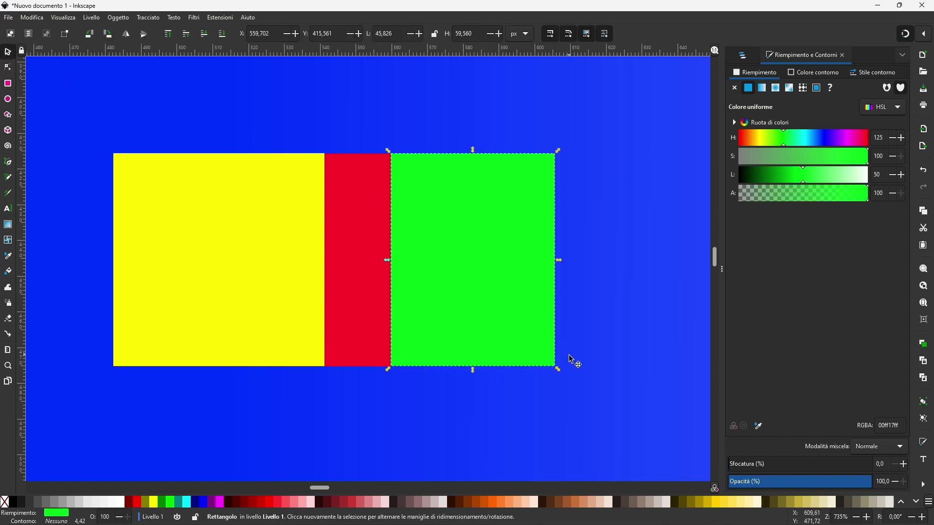
mouse_move(559, 369)
mouse_down()
mouse_move(563, 377)
mouse_move(556, 369)
mouse_up()
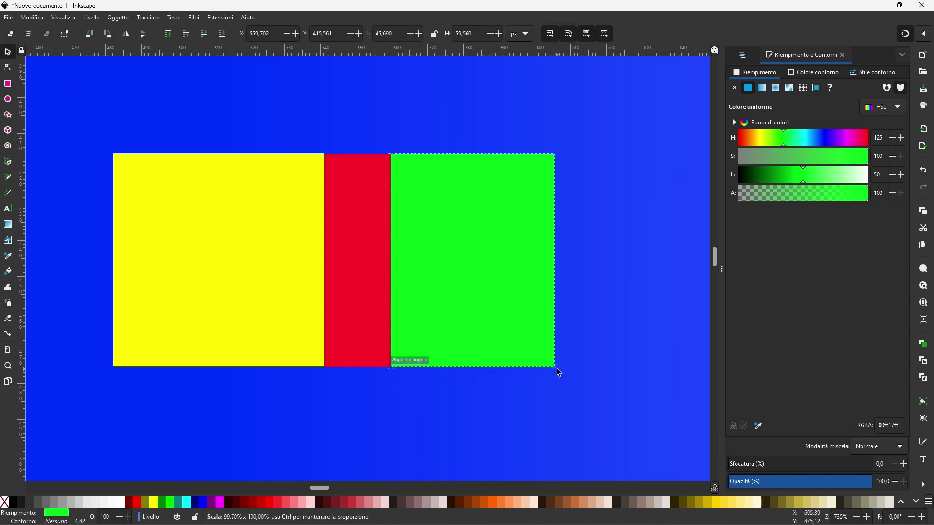
click(529, 390)
Reopen the snapping popover and switch it to 'Modalità avanzata'.
key(percent)
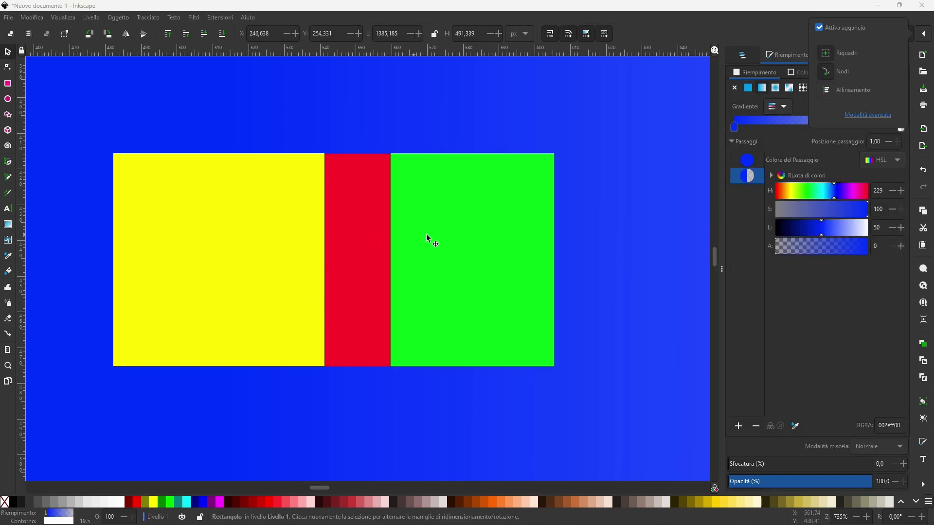
key(Escape)
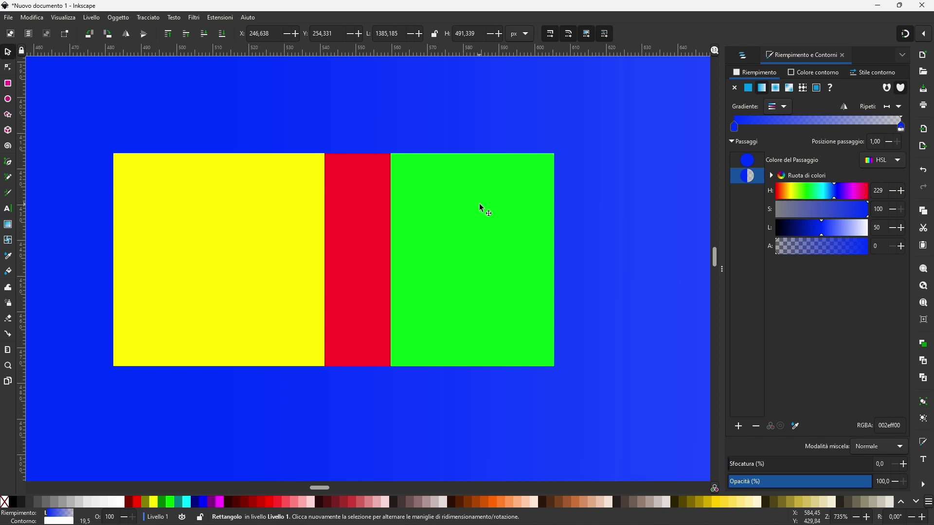
click(926, 35)
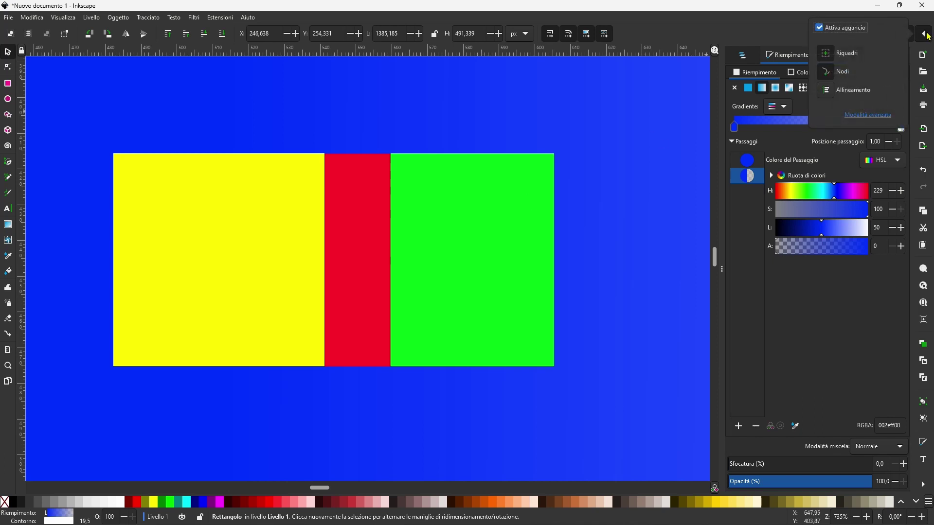
click(869, 116)
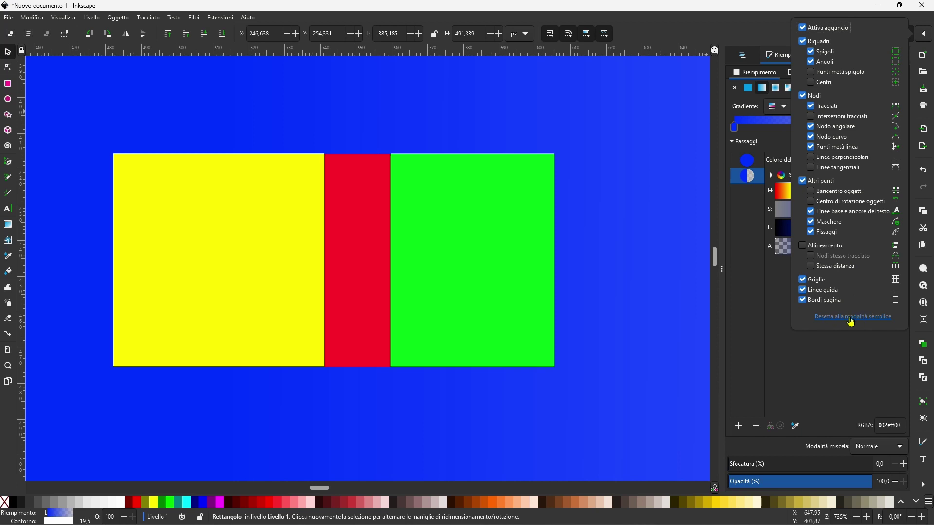
Reset snapping to simple mode and pan out to show the whole cyan PAGINA 1 page.
click(851, 317)
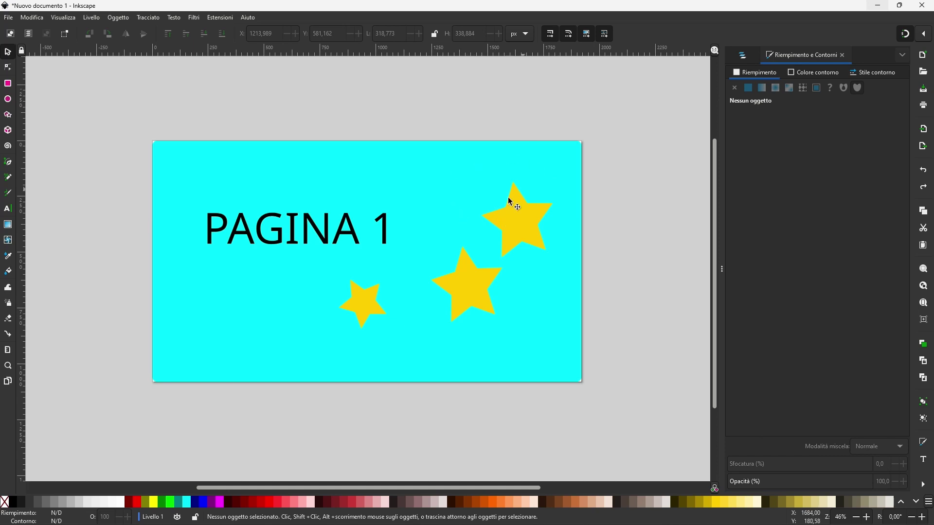
drag(636, 229, 550, 210)
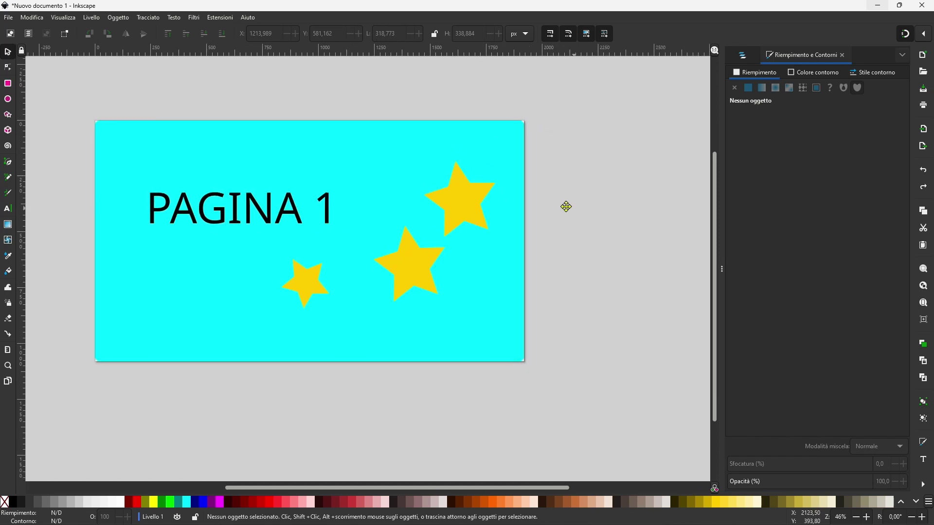
scroll(546, 217, down, 1)
drag(588, 244, 511, 212)
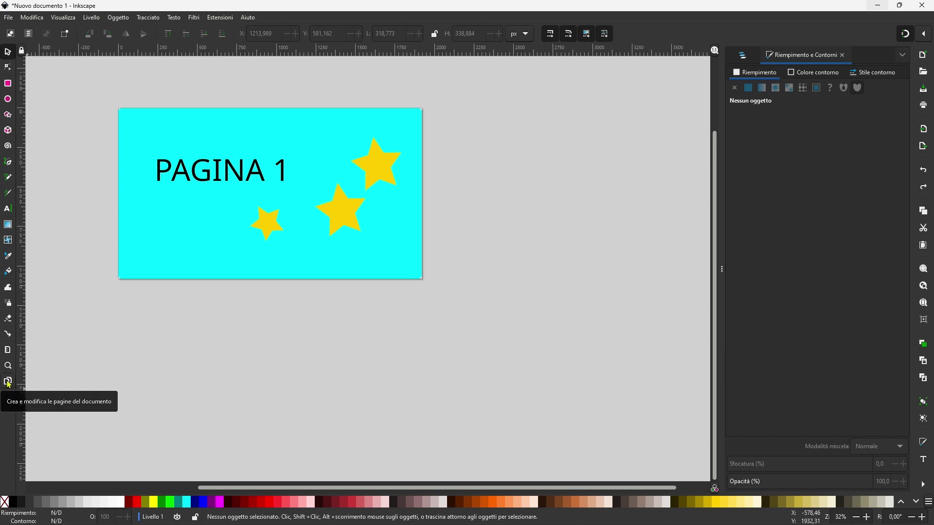
Add a blank second page to the right of PAGINA 1 and pan to show both pages.
click(8, 382)
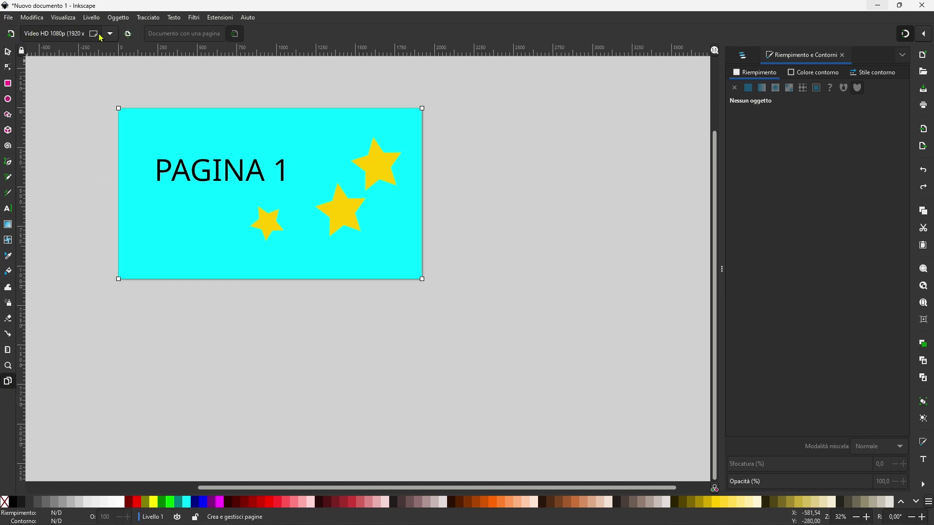
click(11, 34)
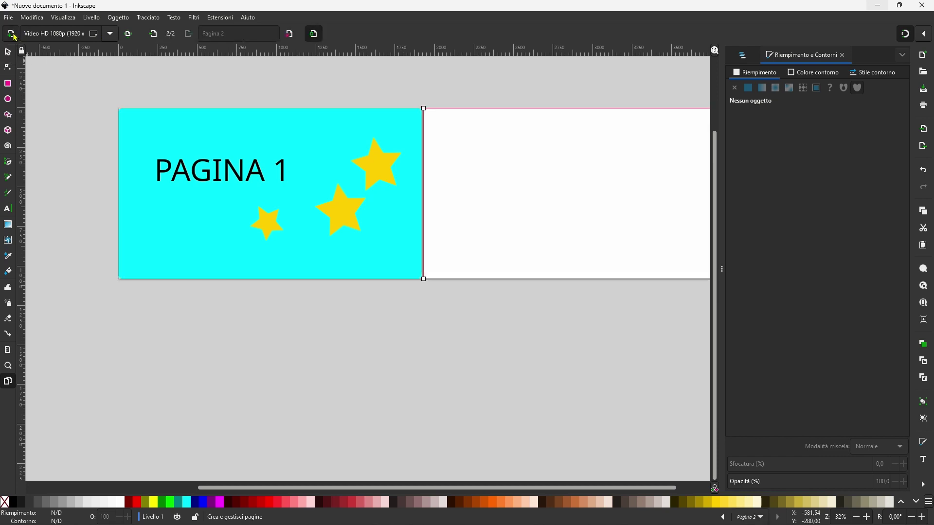
mouse_move(425, 310)
mouse_down()
mouse_move(335, 332)
mouse_move(358, 327)
mouse_up()
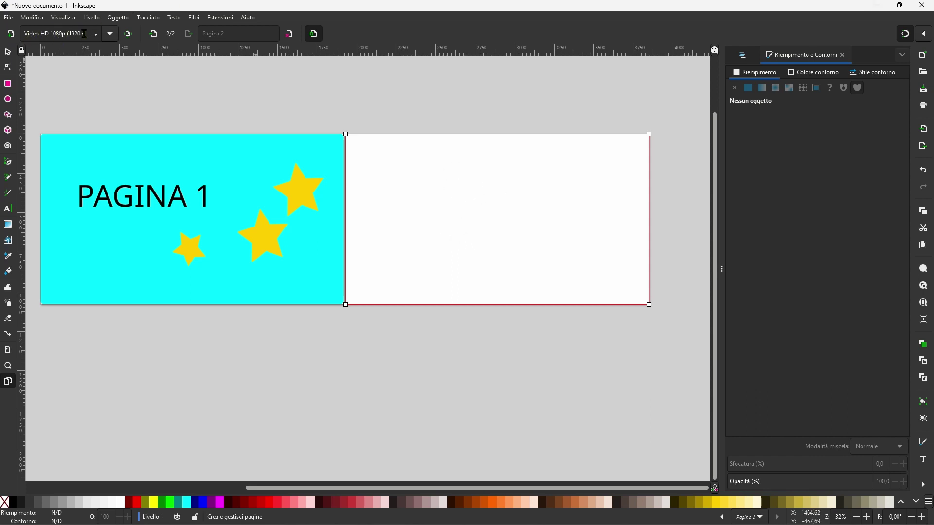
Try the A4 and Icon 16x16 size presets on the second page.
click(109, 37)
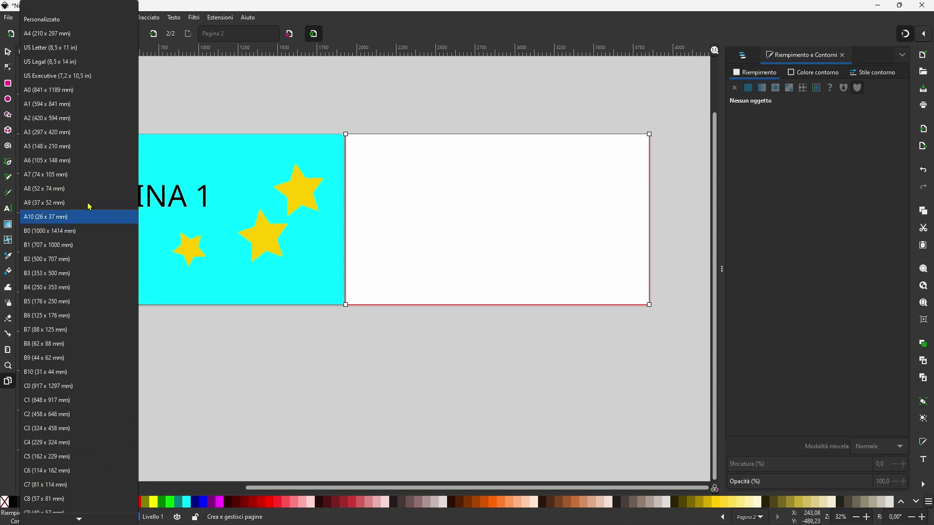
click(57, 34)
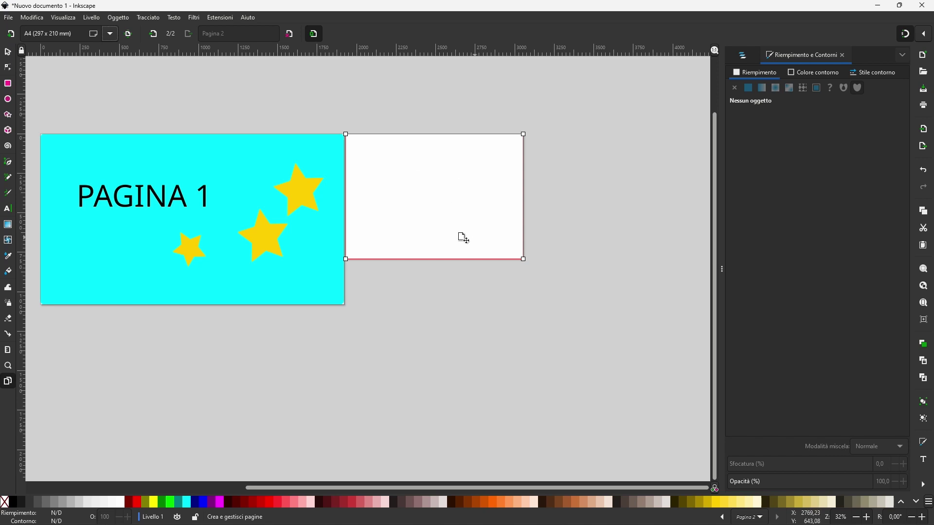
click(111, 33)
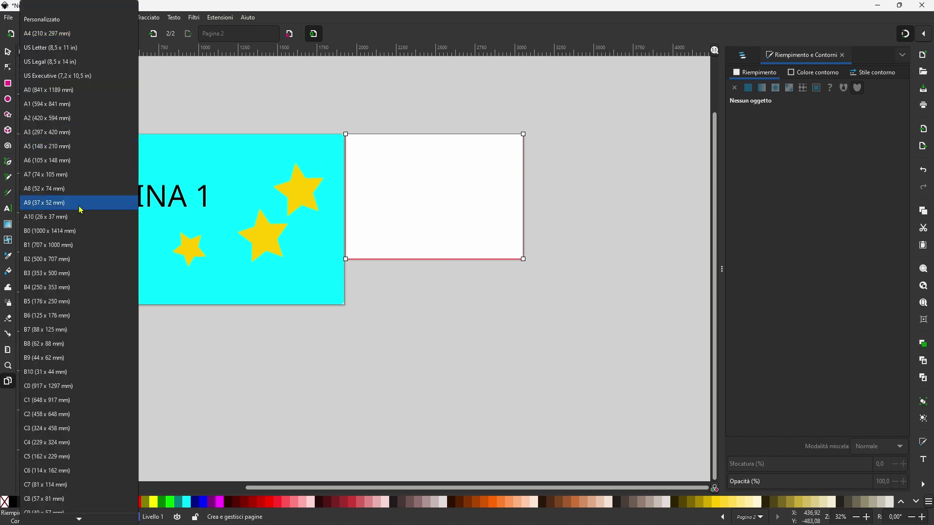
scroll(44, 345, down, 2)
scroll(44, 345, down, 5)
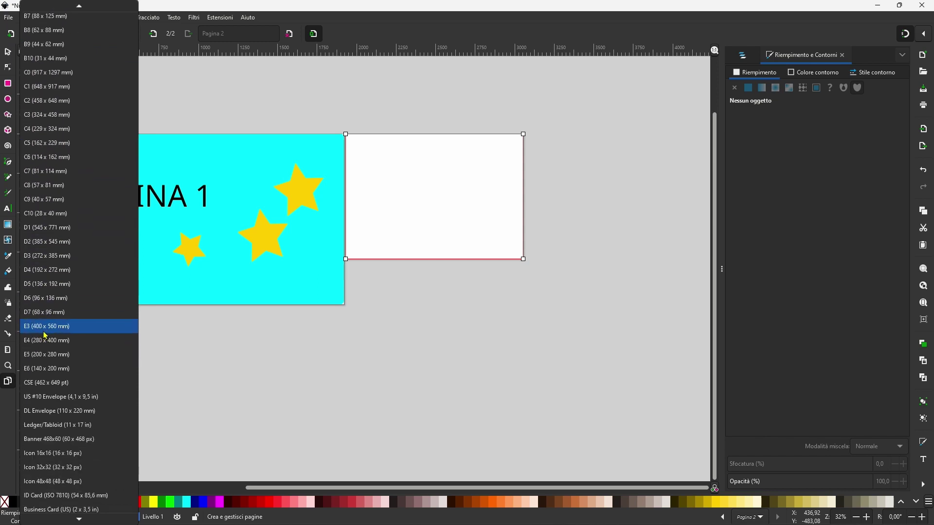
scroll(59, 335, down, 5)
scroll(77, 331, down, 3)
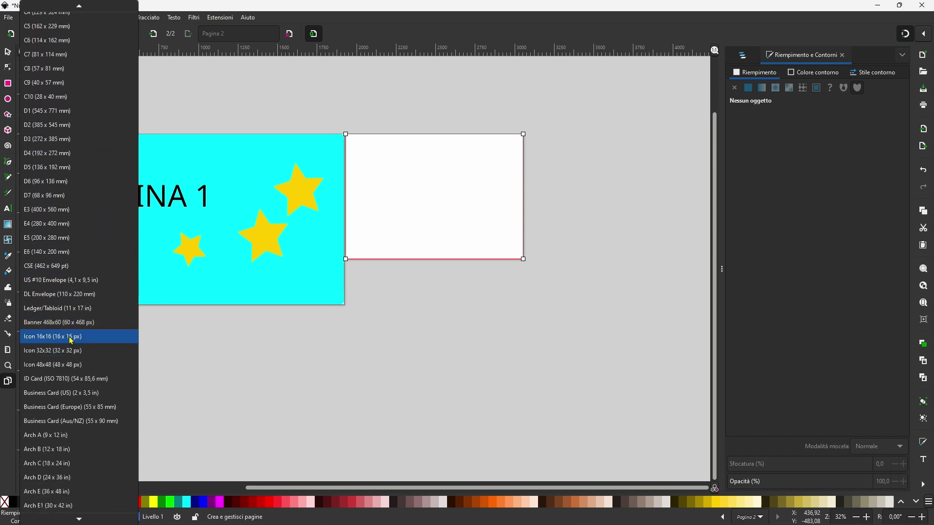
click(71, 336)
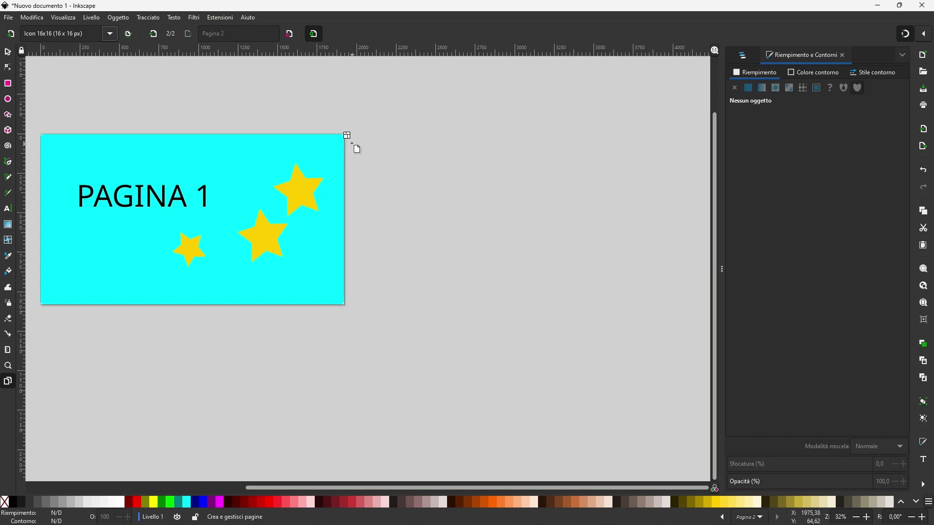
Set the second page to the Video HD 1080p preset (1080 x 1920 px).
click(110, 34)
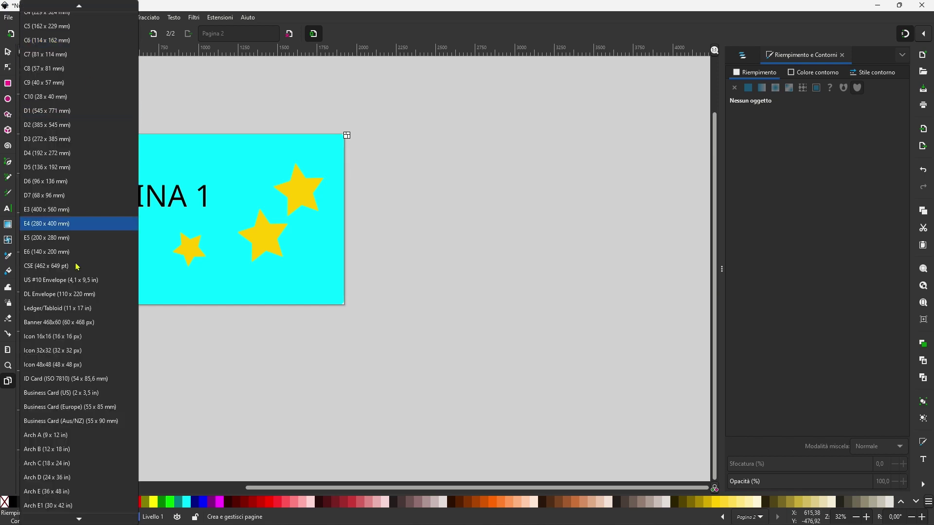
scroll(63, 383, down, 3)
scroll(63, 384, down, 4)
scroll(63, 377, down, 3)
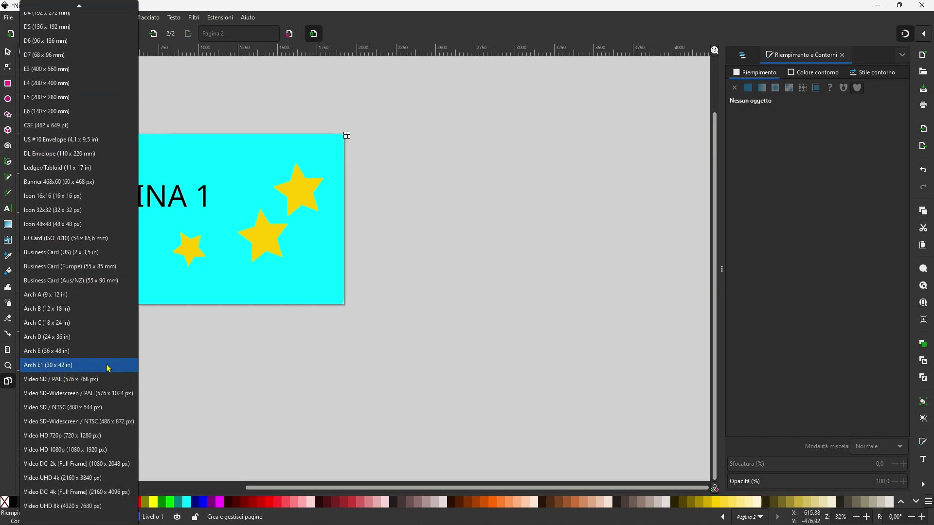
click(72, 452)
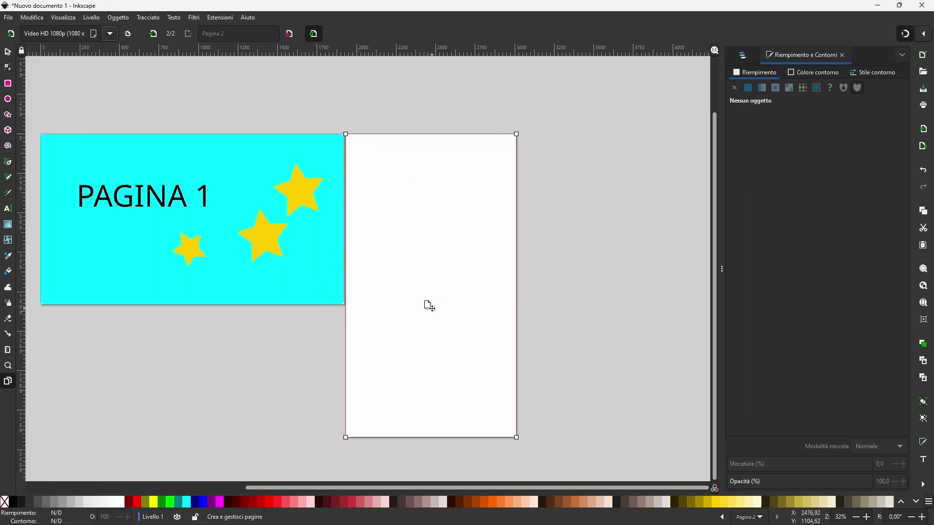
Add a third blank page after page 2.
click(10, 34)
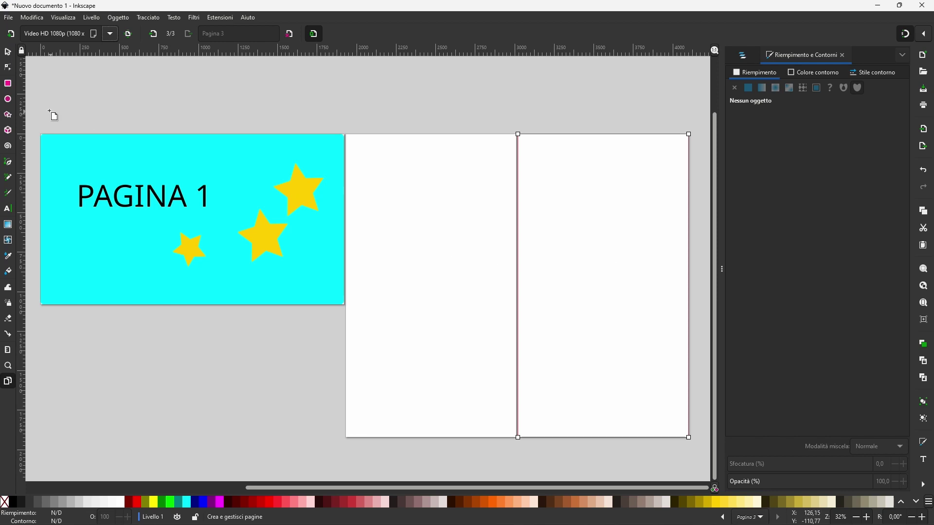
click(7, 52)
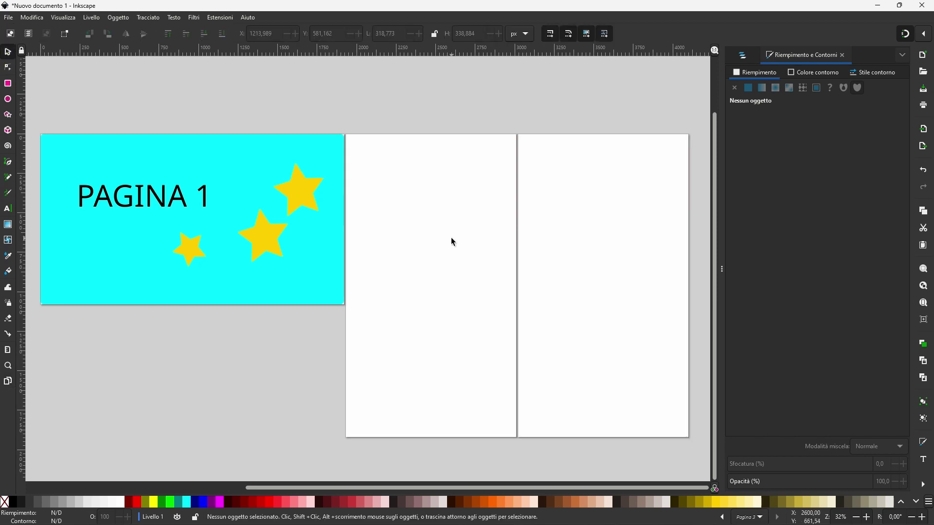
ctrl+scroll(451, 237, up, 2)
ctrl+scroll(373, 229, down, 1)
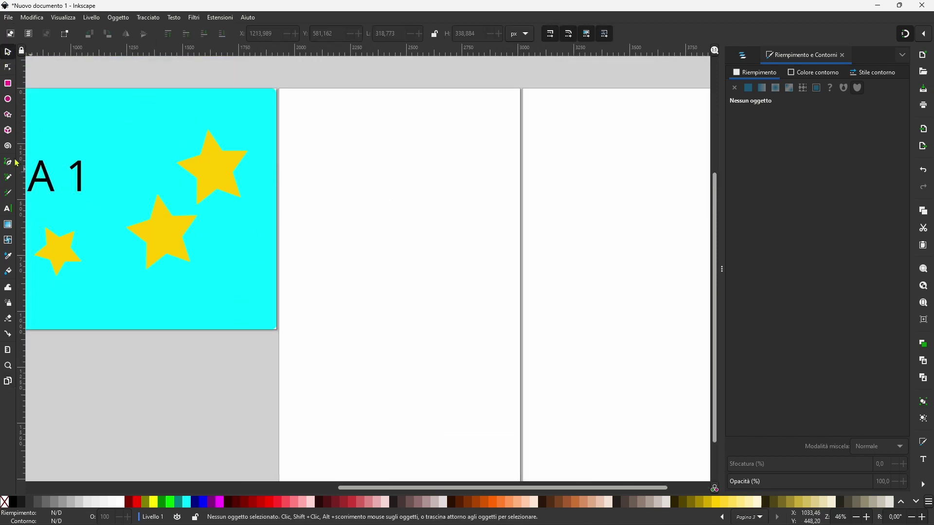
Draw a spiral near the top of page 2 and nudge it slightly lower.
click(8, 145)
drag(394, 175, 441, 216)
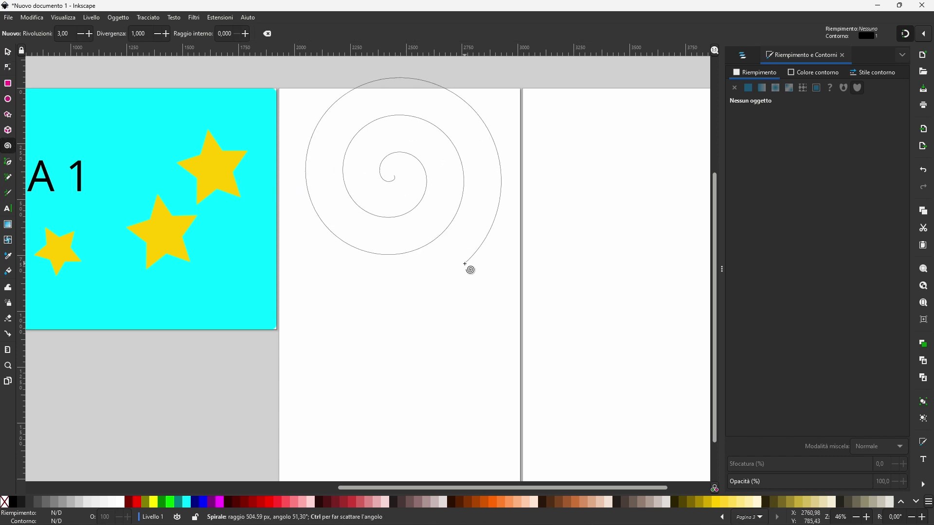
click(8, 52)
drag(396, 169, 397, 188)
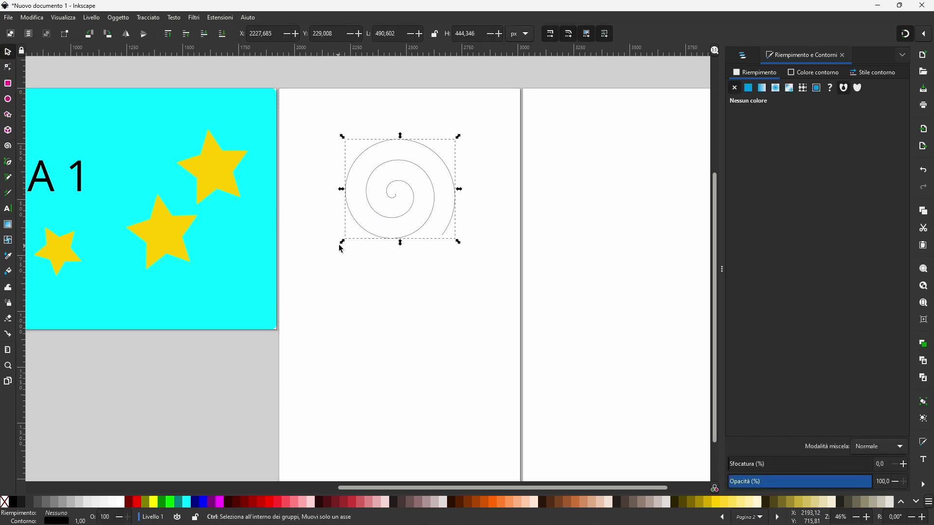
ctrl+scroll(344, 248, down, 2)
Paste a copy of the PAGINA 1 label onto page 2.
click(135, 217)
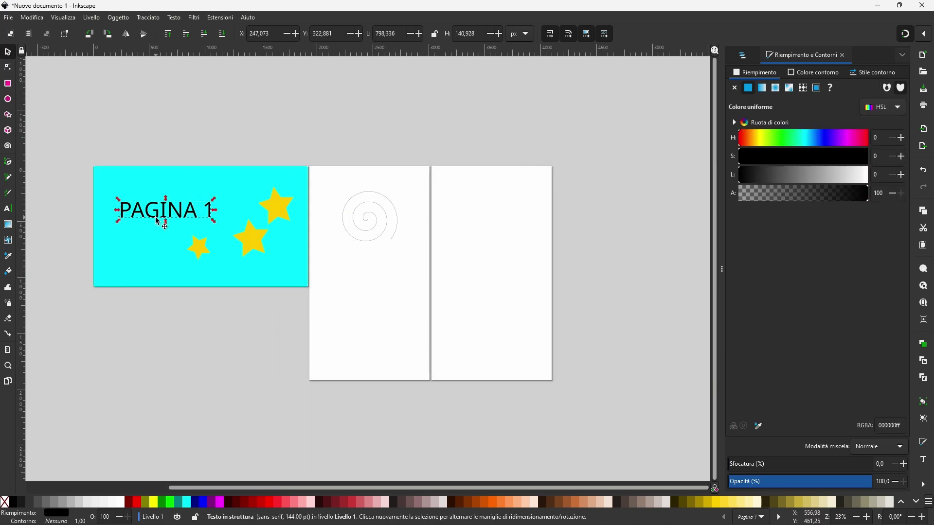
click(378, 288)
key(ctrl+v)
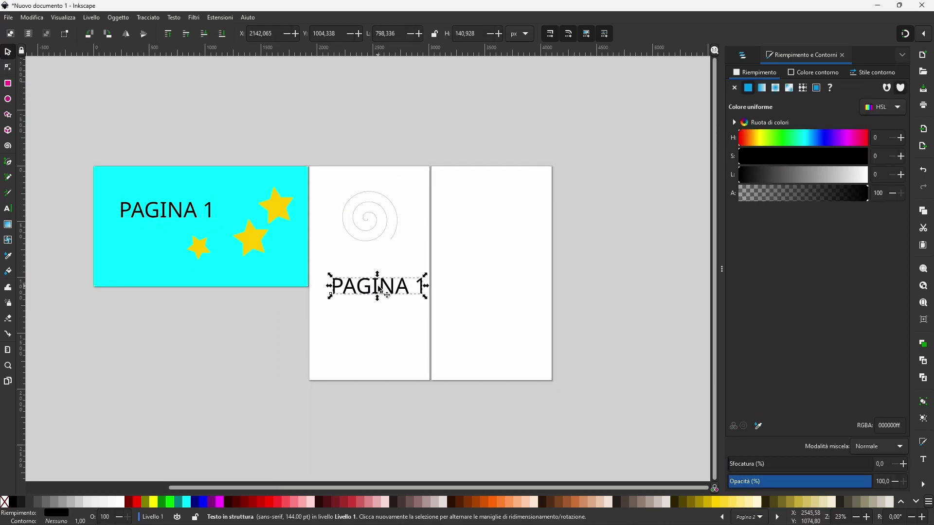
drag(387, 286, 381, 271)
click(382, 271)
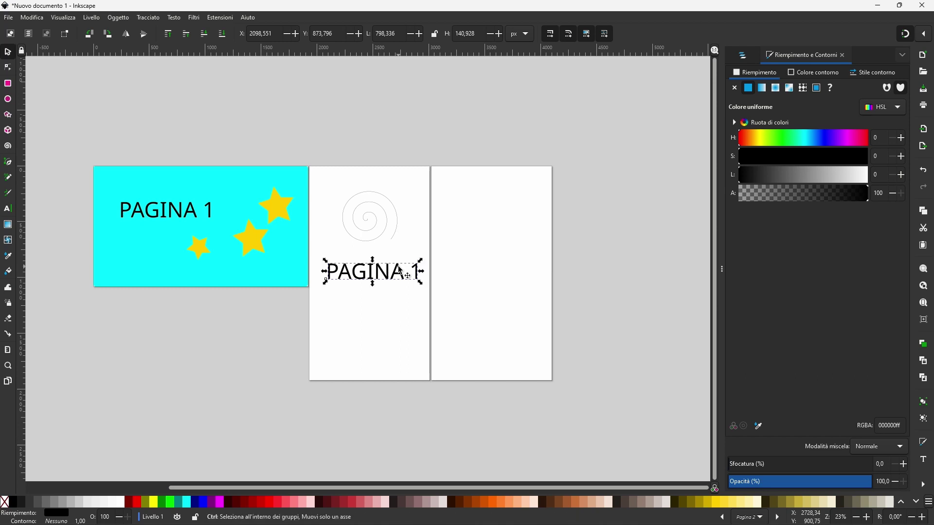
ctrl+scroll(382, 271, up, 2)
Change the pasted label to read PAGINA 2 and move it up toward the spiral.
double_click(436, 275)
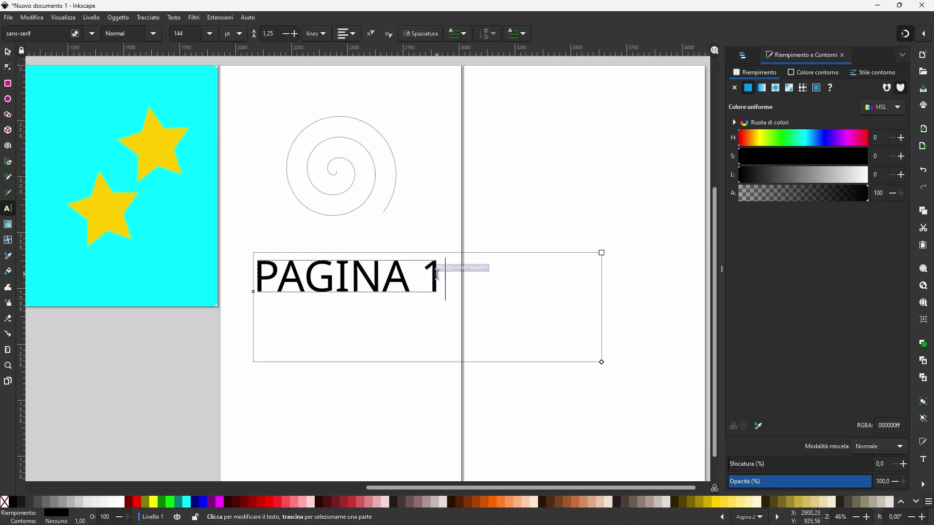
key(BackSpace)
text(2)
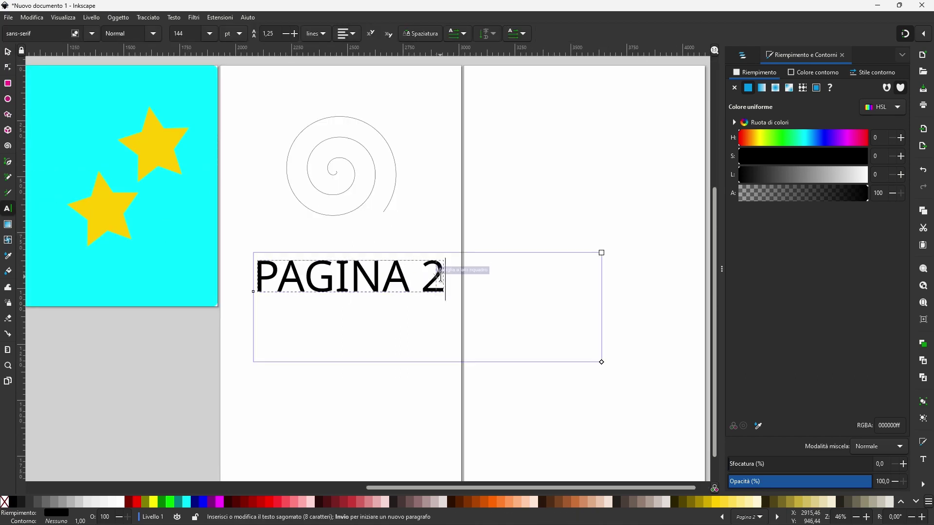
key(Escape)
key(s)
ctrl+scroll(476, 286, down, 2)
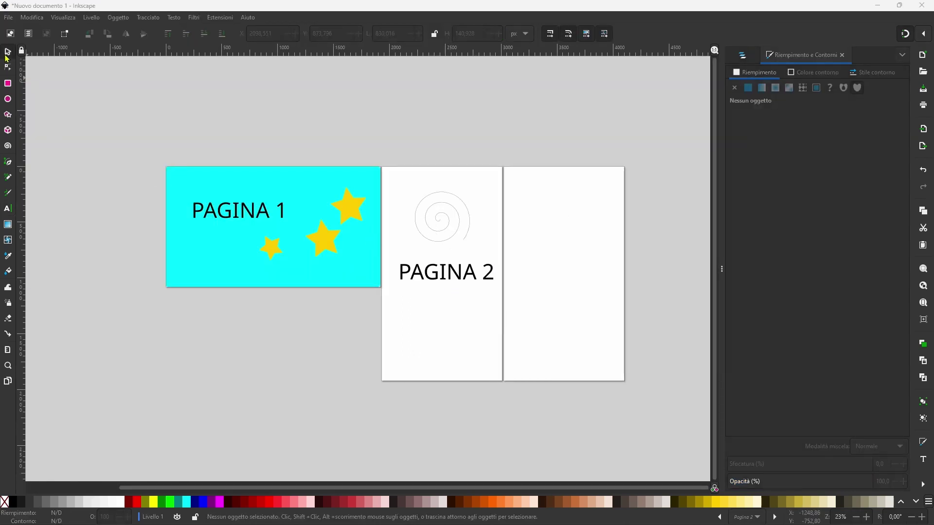
click(417, 277)
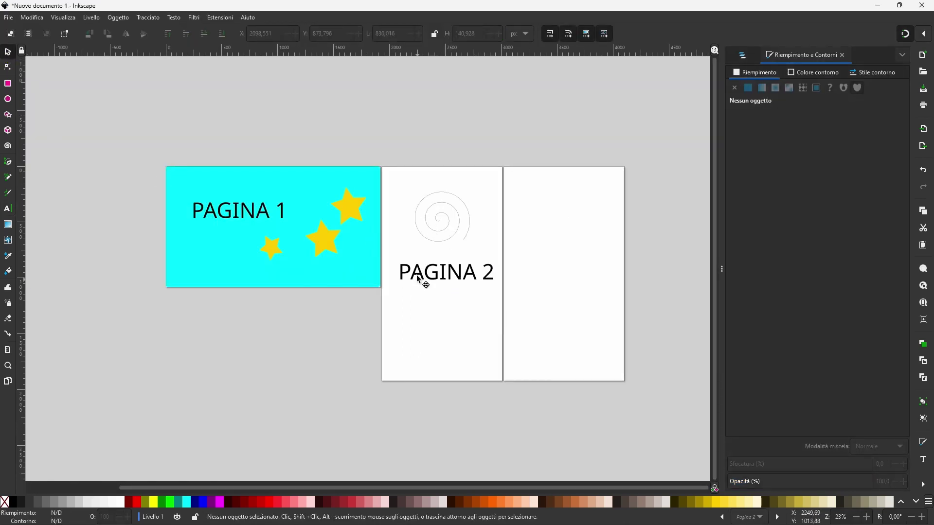
drag(416, 274, 417, 258)
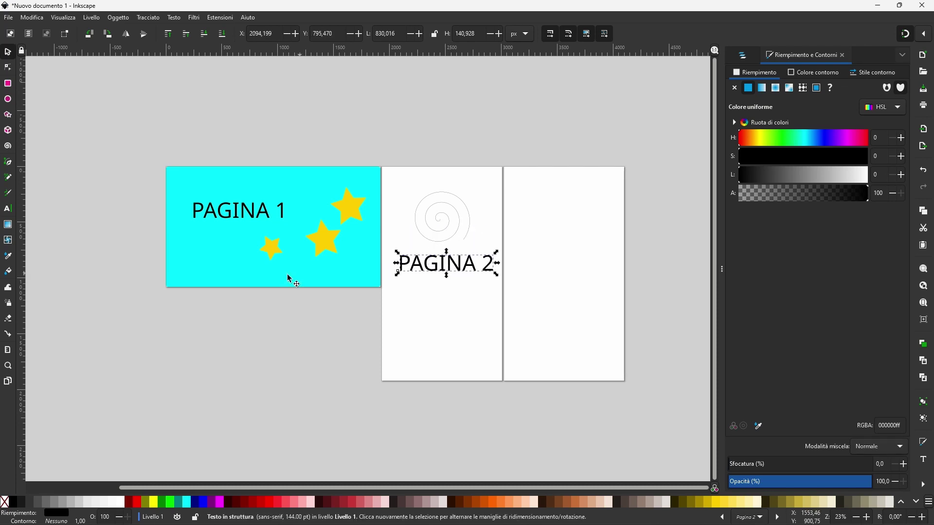
Move page 2 below page 1 and place page 3 beside page 2.
click(7, 382)
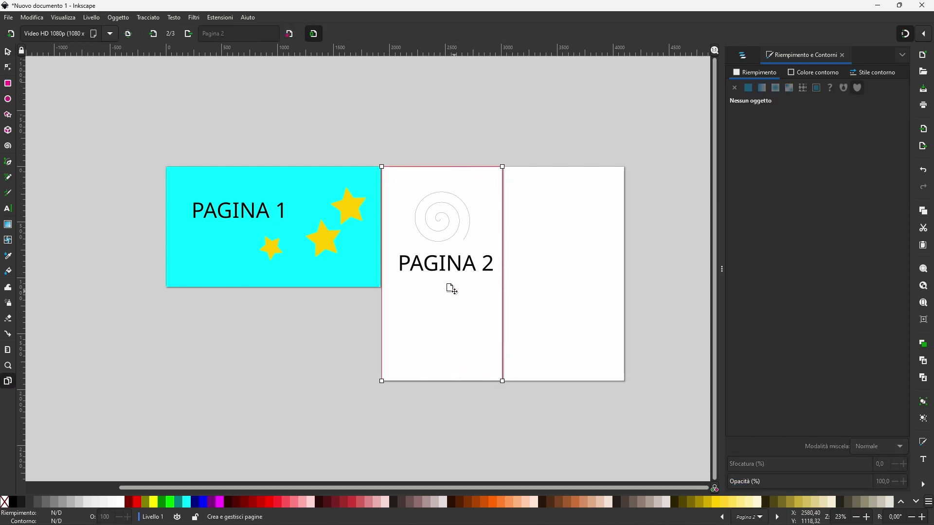
mouse_move(452, 288)
mouse_down()
mouse_move(205, 399)
mouse_move(236, 414)
mouse_up()
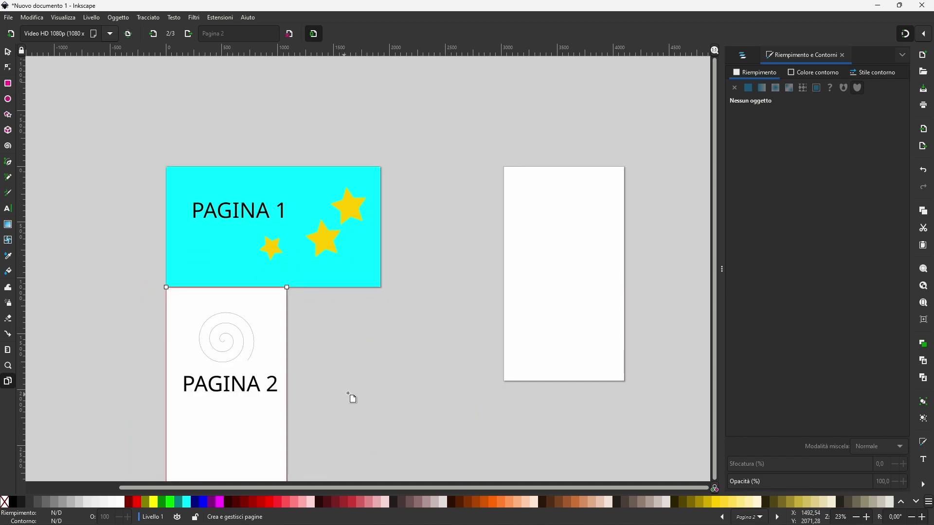
scroll(358, 313, down, 3)
drag(544, 240, 348, 336)
Center page 1 over the lower pages and widen it to about 2281 px.
drag(334, 181, 308, 125)
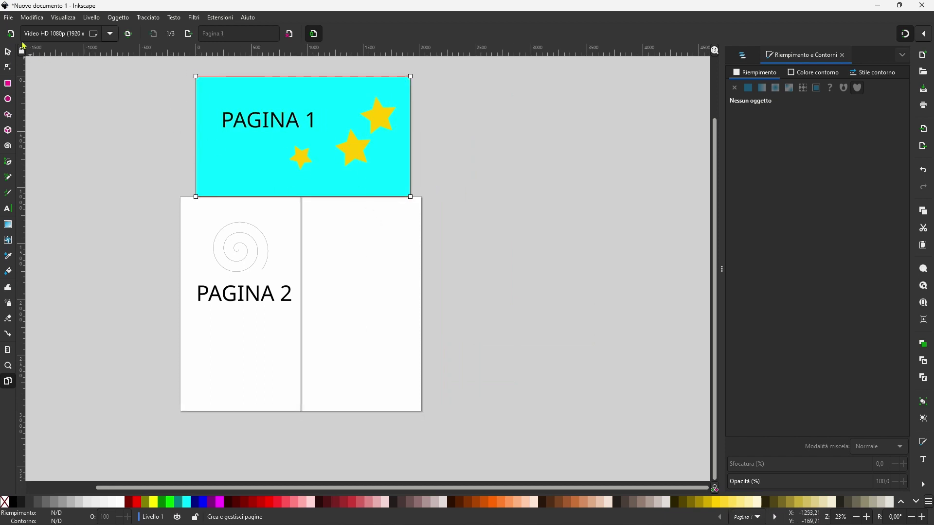
drag(196, 78, 184, 78)
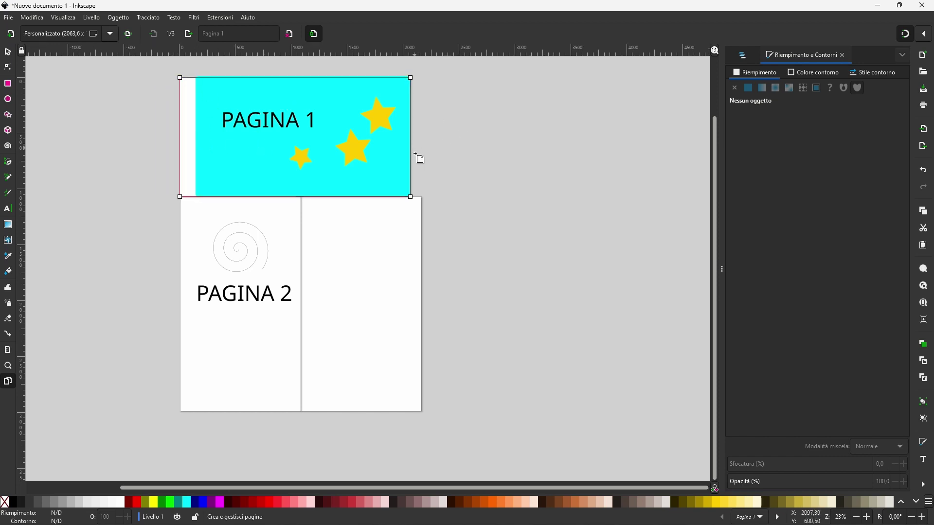
drag(411, 197, 421, 197)
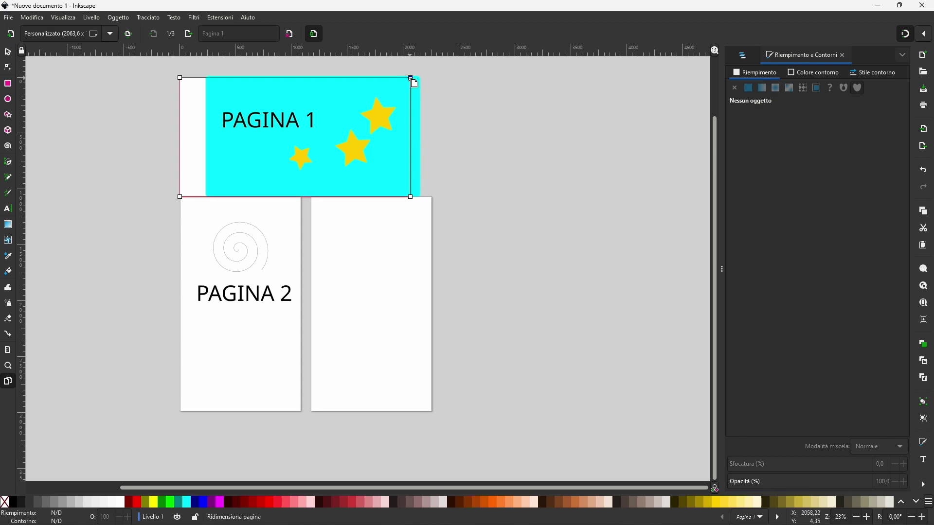
mouse_move(410, 78)
mouse_down()
mouse_move(434, 80)
mouse_move(434, 68)
mouse_up()
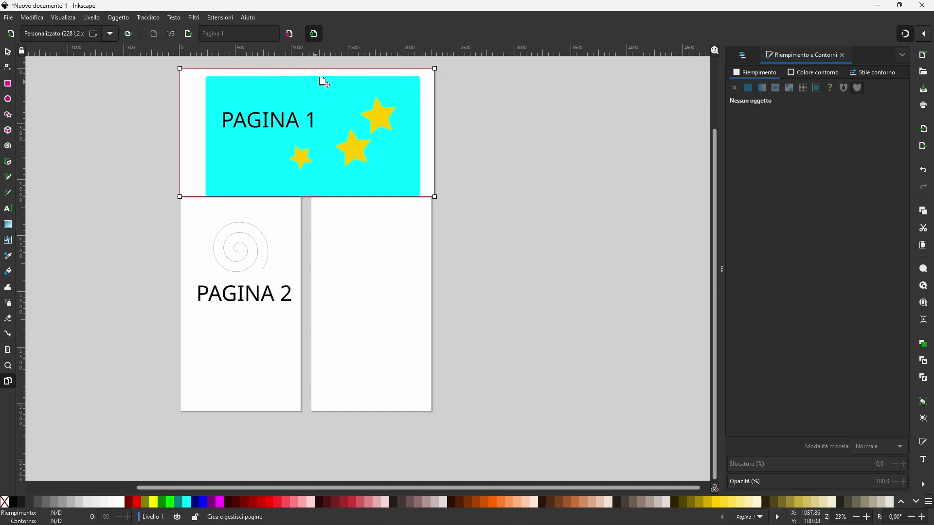
Open the single-page export settings and preview pages 1 and 2.
click(8, 52)
click(302, 133)
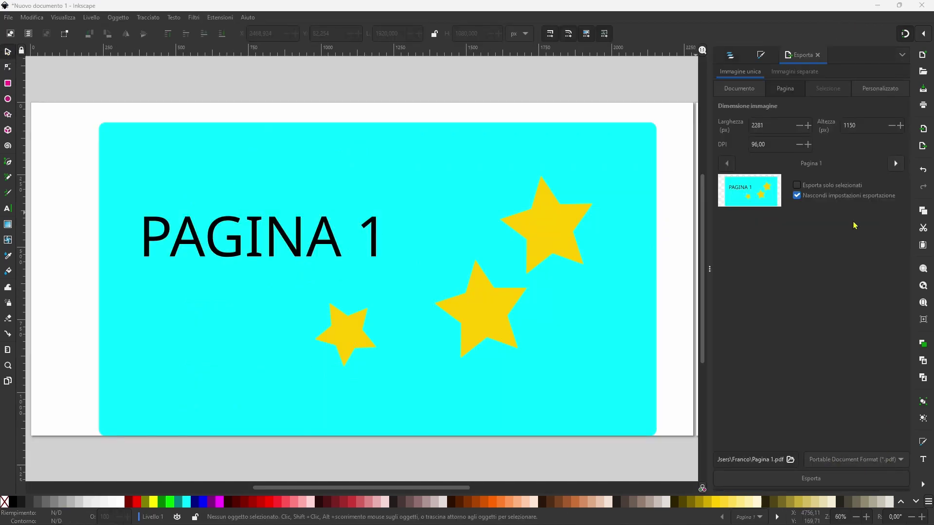
click(895, 163)
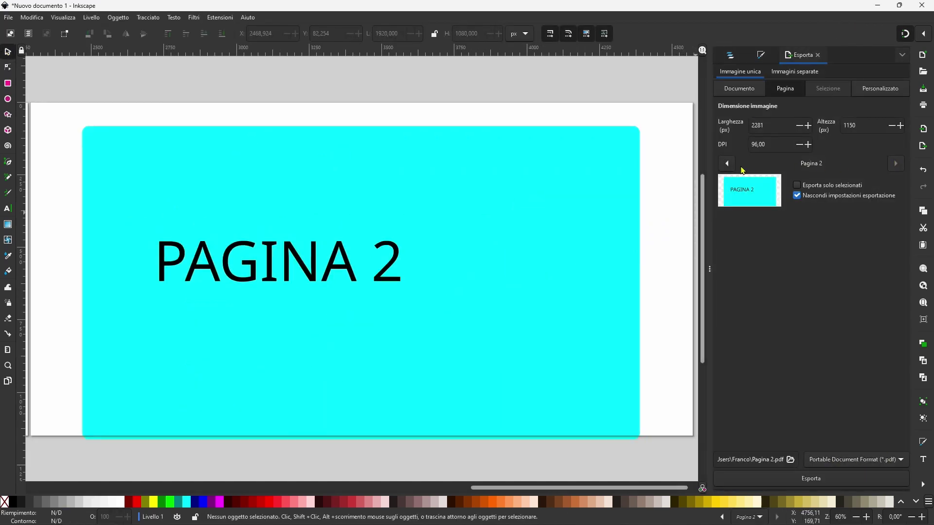
click(726, 164)
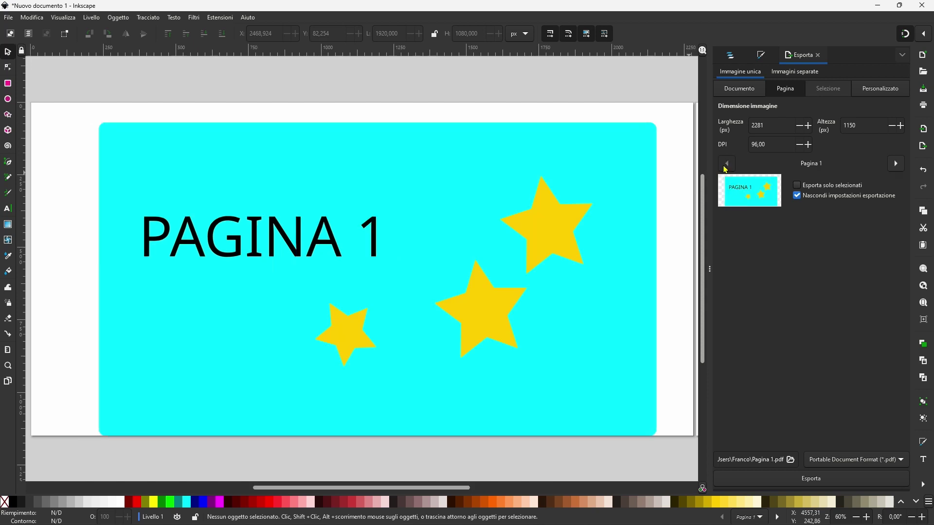
click(896, 163)
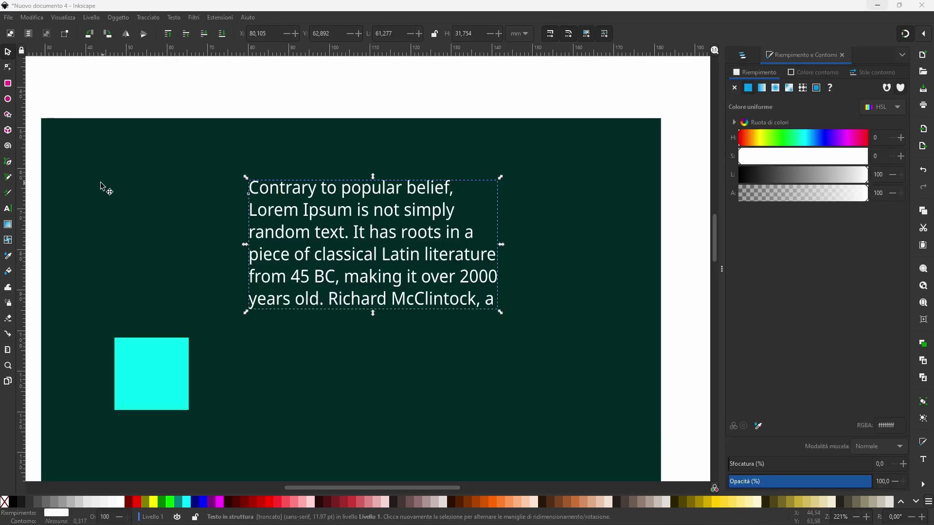
Set the letter spacing of 'classical Latin literature' to 2,12.
click(7, 212)
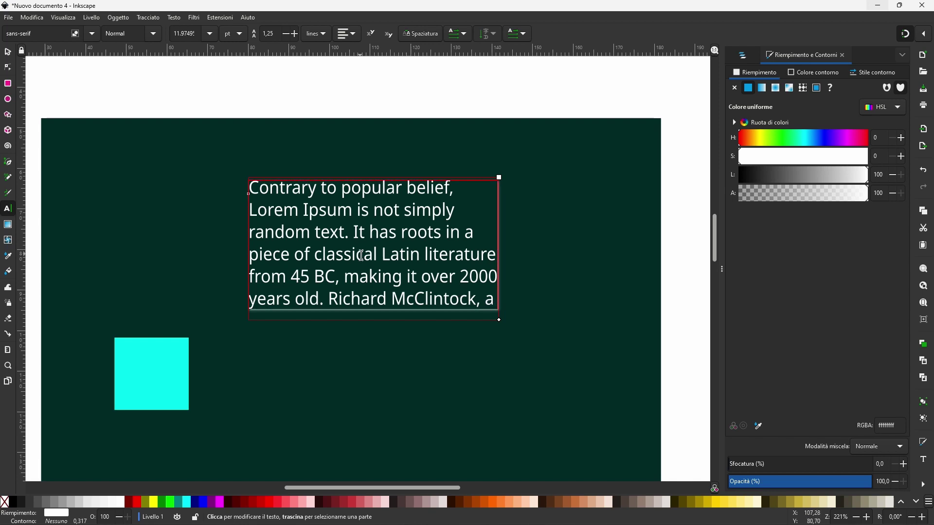
drag(383, 255, 497, 253)
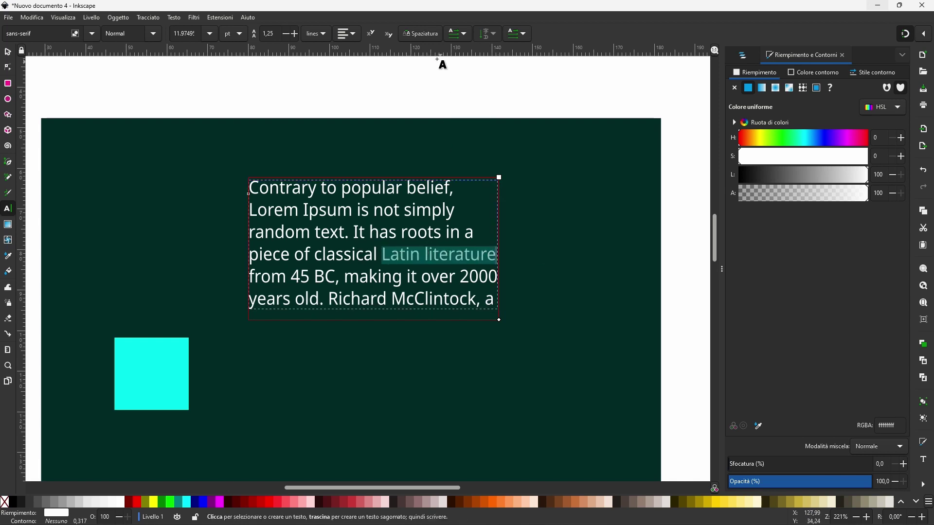
click(420, 33)
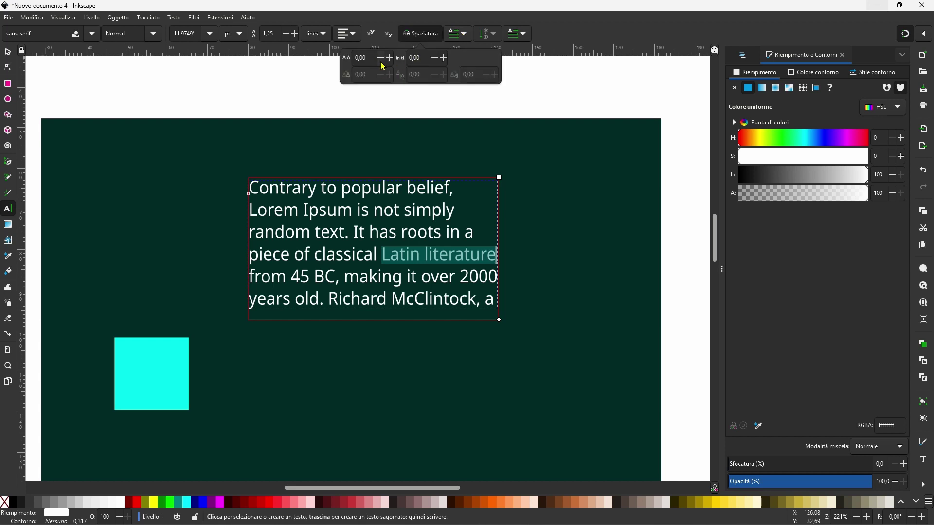
click(382, 59)
click(436, 59)
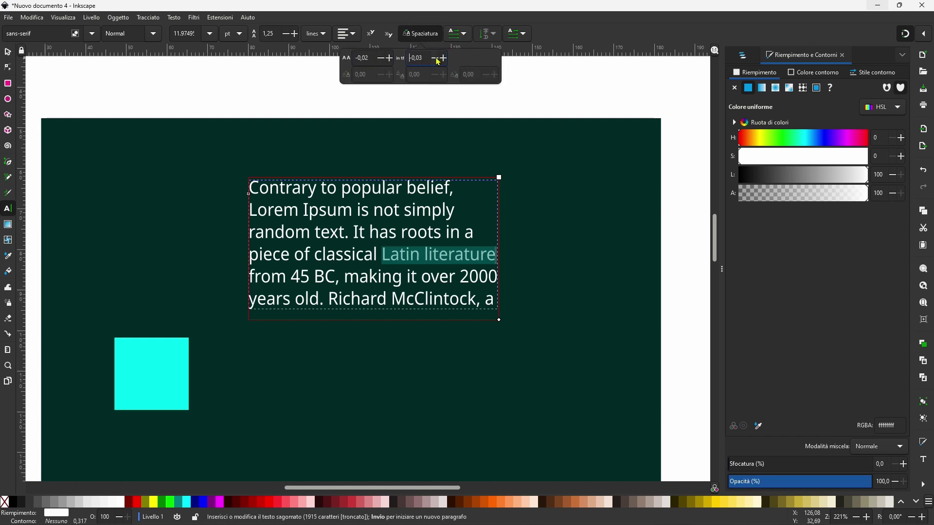
Enlarge the lorem text frame by its corner so more lines show.
scroll(382, 59, down, 10)
scroll(382, 59, down, 2)
scroll(381, 59, down, 1)
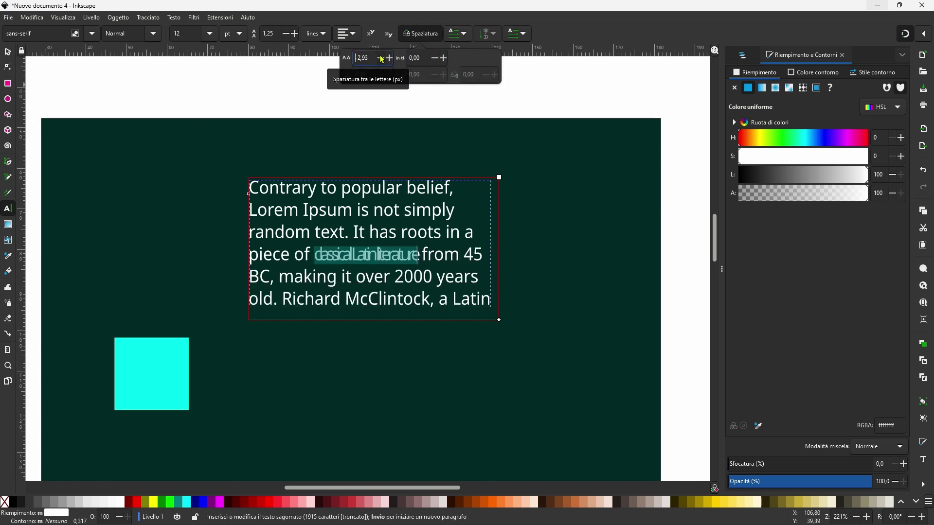
scroll(382, 59, down, 2)
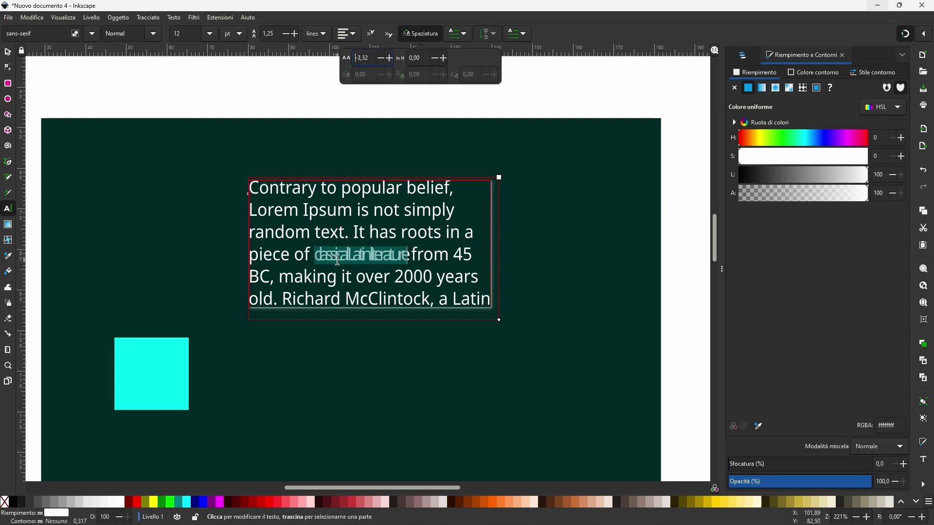
scroll(392, 63, up, 1)
scroll(391, 62, up, 1)
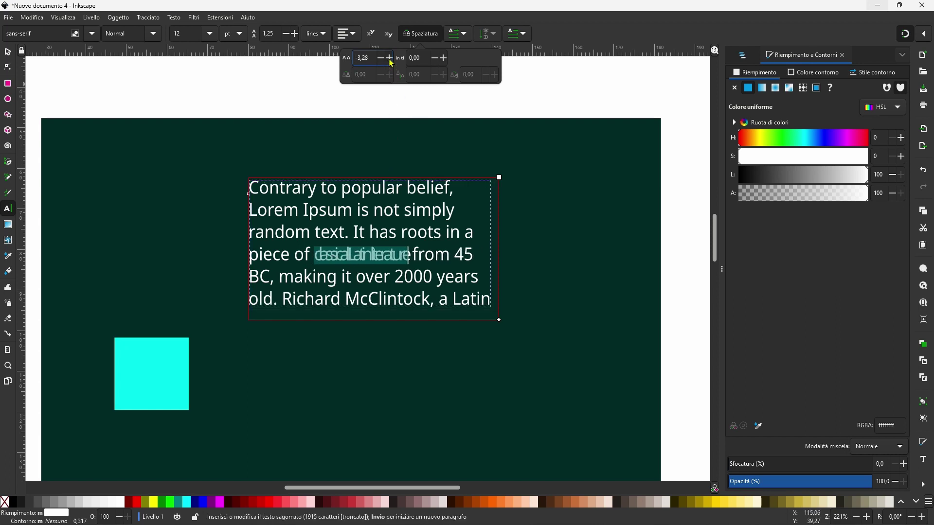
scroll(392, 62, up, 1)
scroll(391, 62, up, 5)
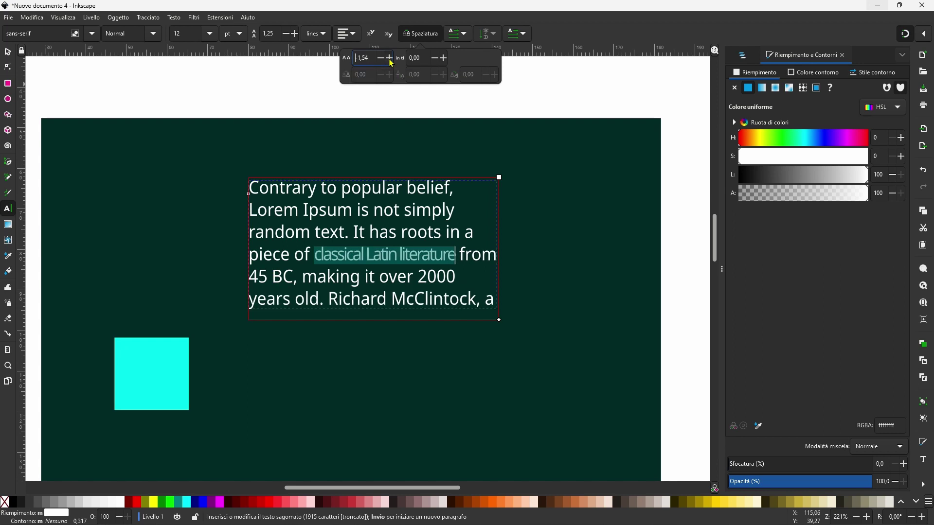
scroll(391, 62, up, 1)
scroll(392, 62, up, 1)
scroll(392, 63, up, 1)
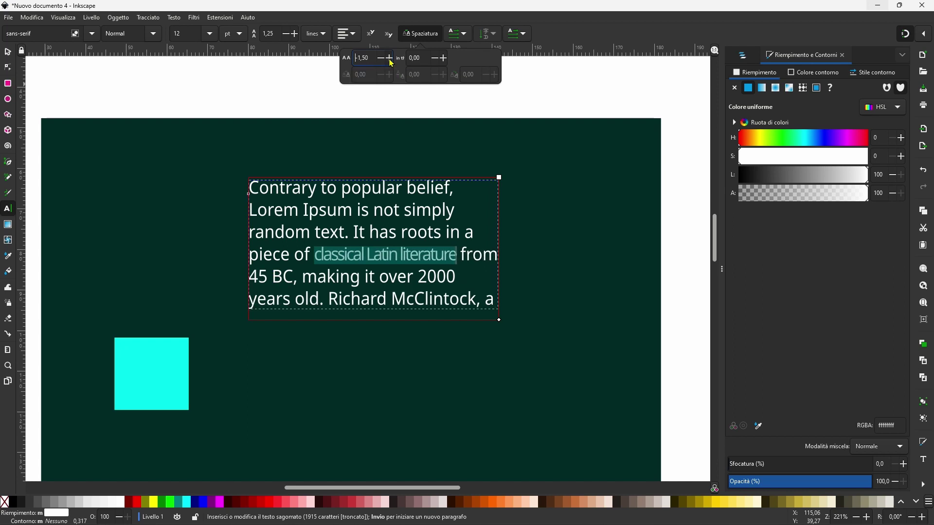
scroll(391, 62, up, 5)
scroll(392, 63, up, 3)
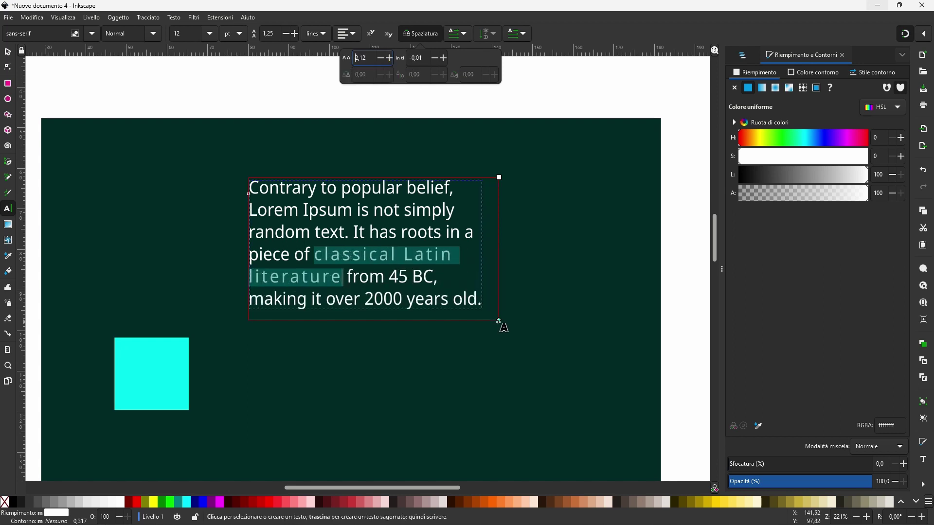
mouse_move(499, 322)
mouse_down()
mouse_move(506, 339)
mouse_move(571, 379)
mouse_up()
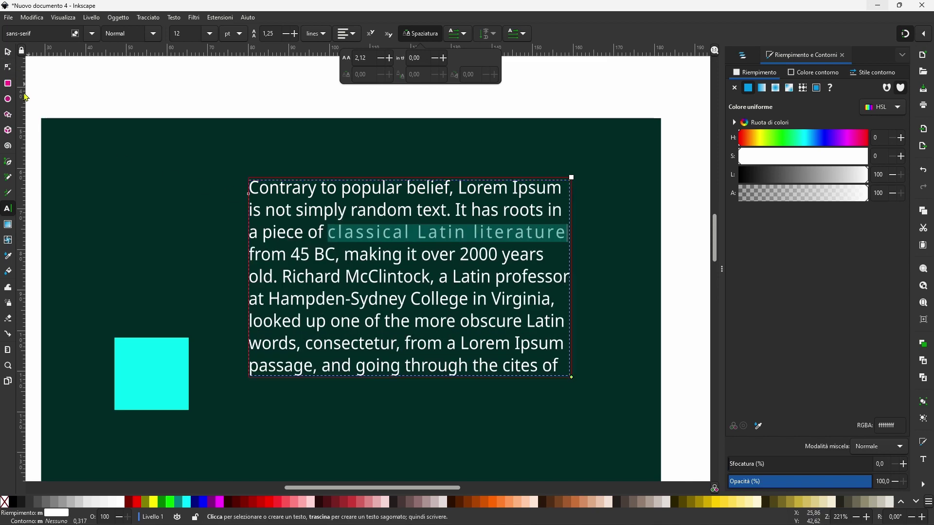
Flow the lorem text into the blue rectangle, then release it with Shift+Alt+W.
click(9, 52)
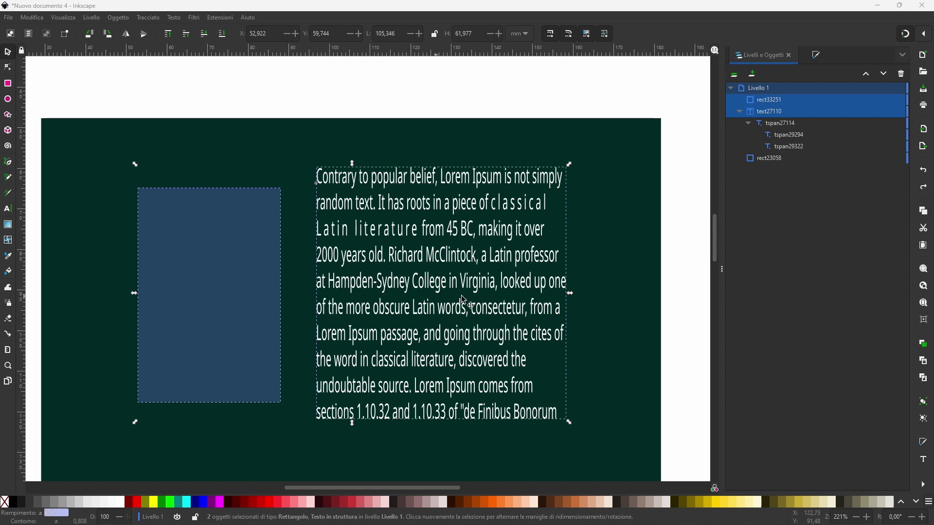
click(174, 17)
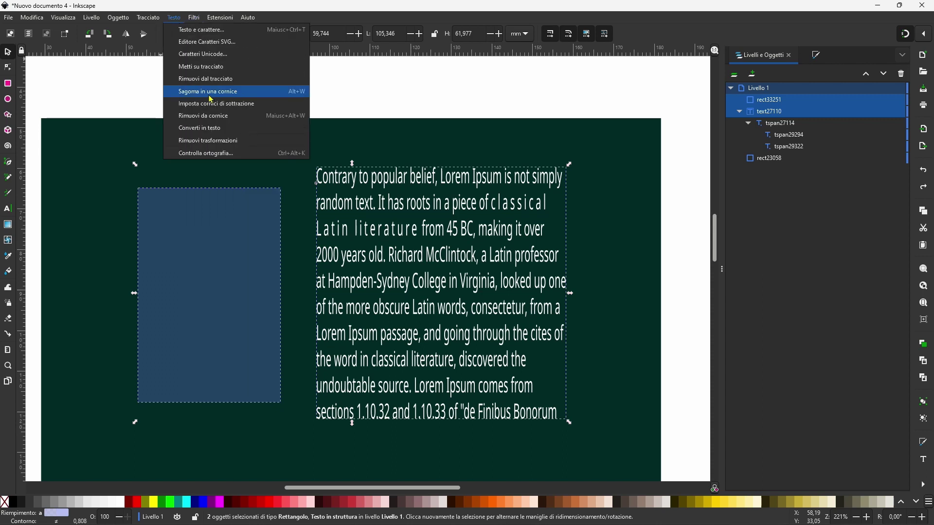
click(232, 93)
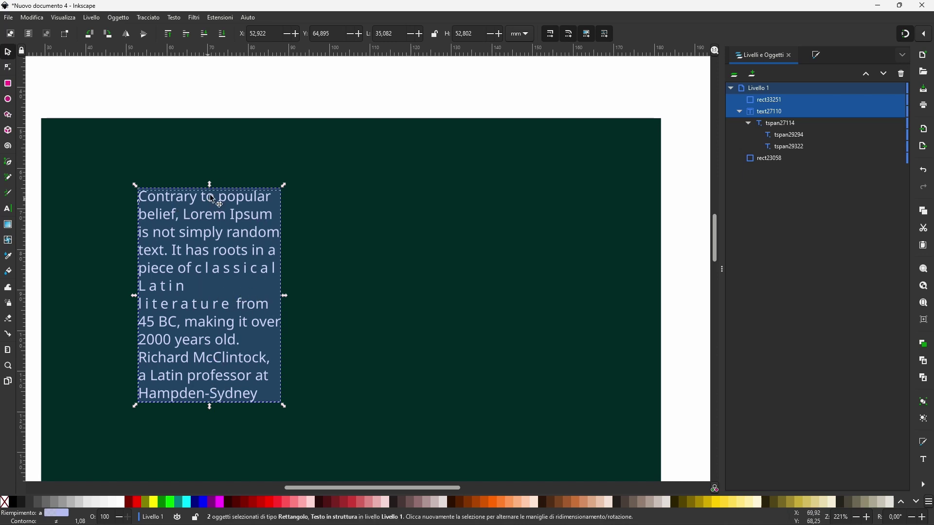
key(shift+alt+w)
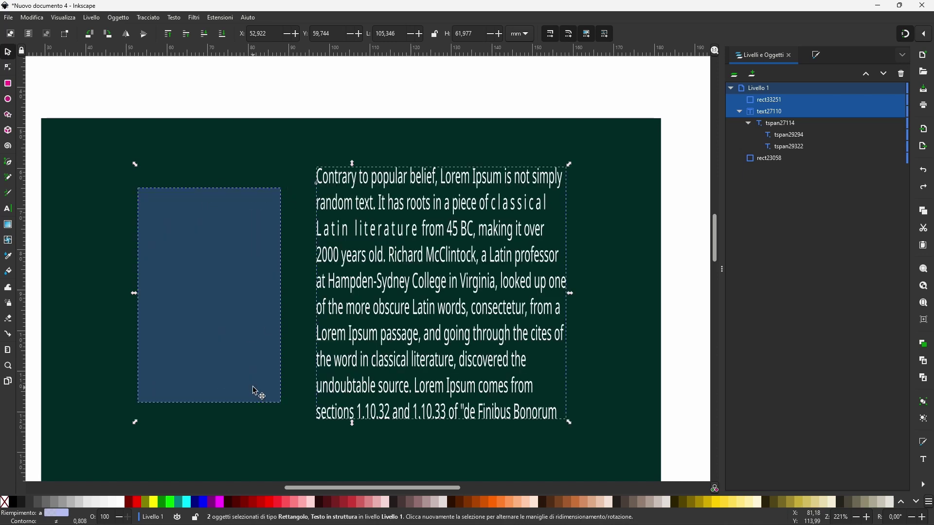
click(189, 184)
Replace the blue rectangle with an ellipse and flow the lorem text into it.
click(198, 233)
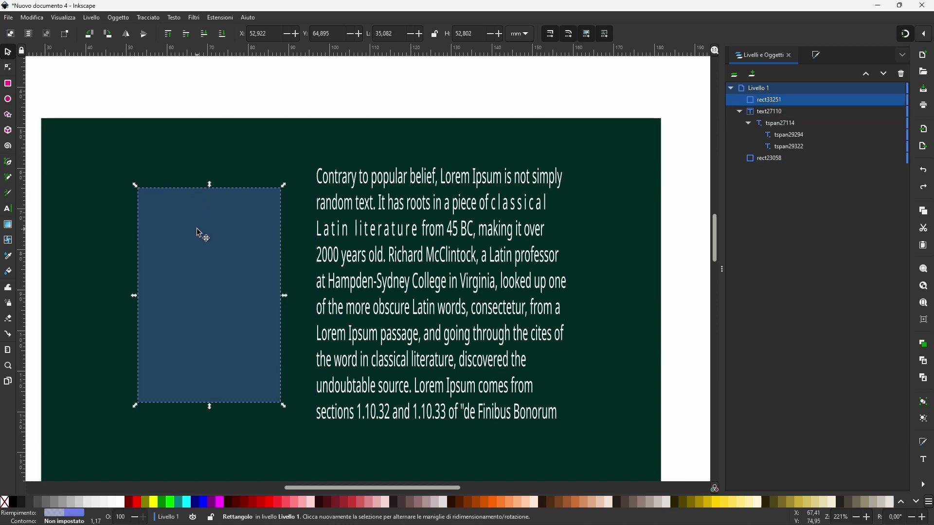
key(Delete)
click(12, 102)
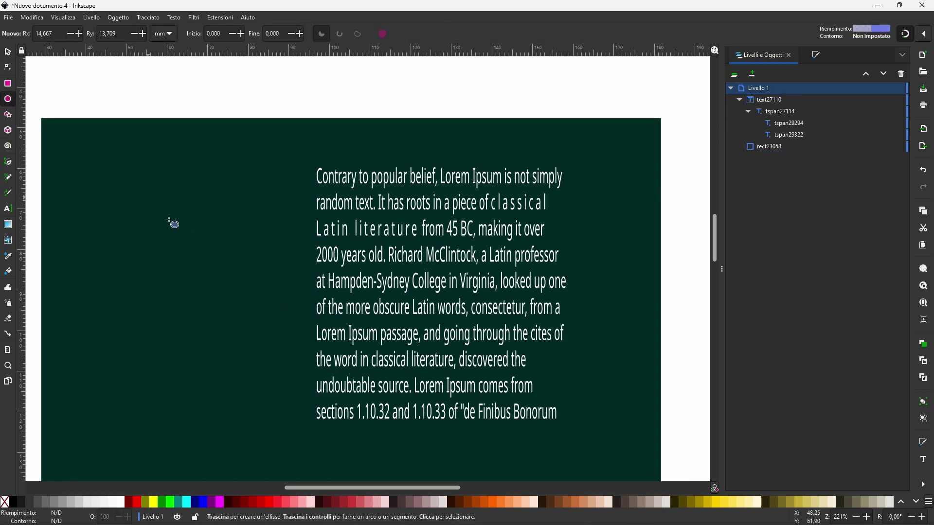
mouse_move(152, 205)
mouse_down()
mouse_move(306, 369)
mouse_move(304, 391)
mouse_up()
shift+click(340, 257)
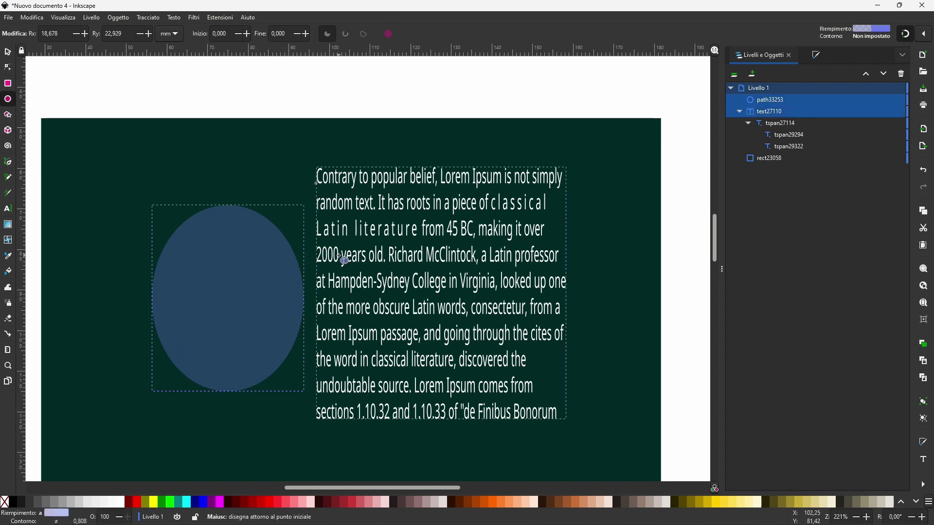
click(173, 17)
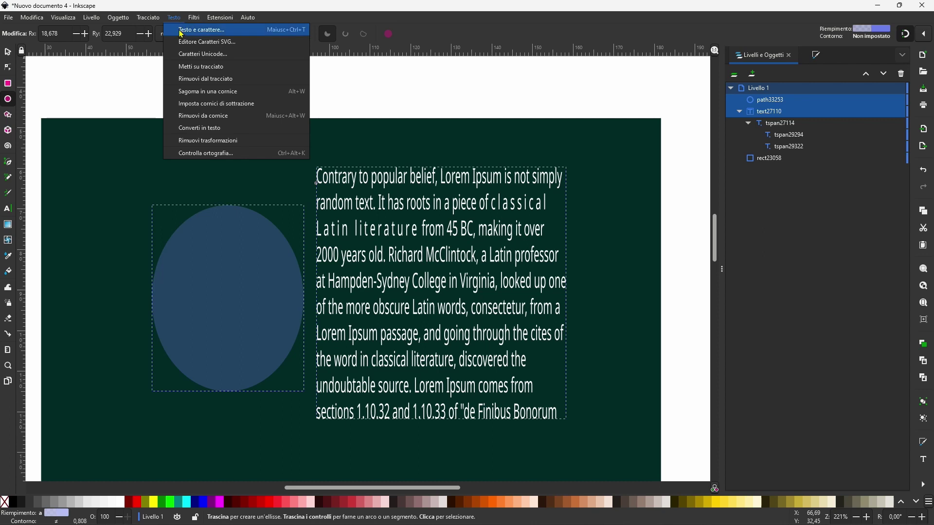
click(190, 92)
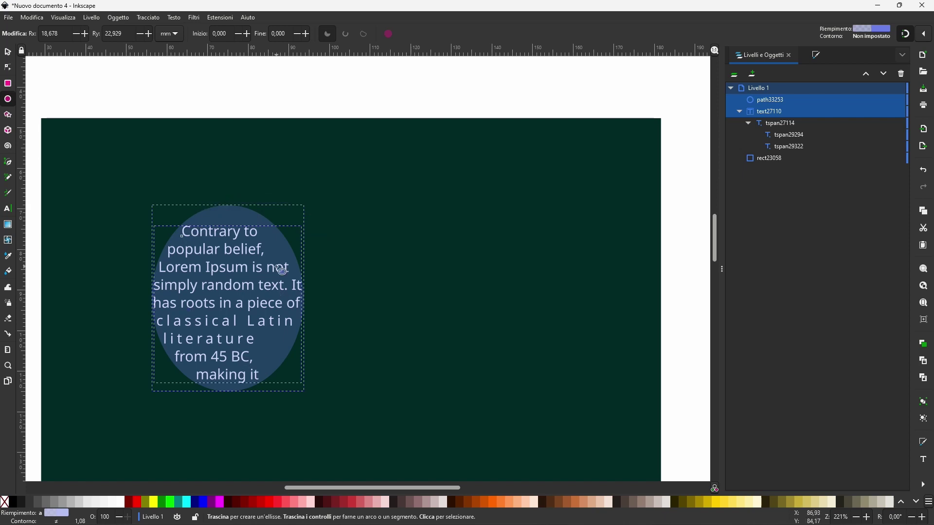
Draw a small ellipse right of the text and make it a subtraction frame.
click(8, 52)
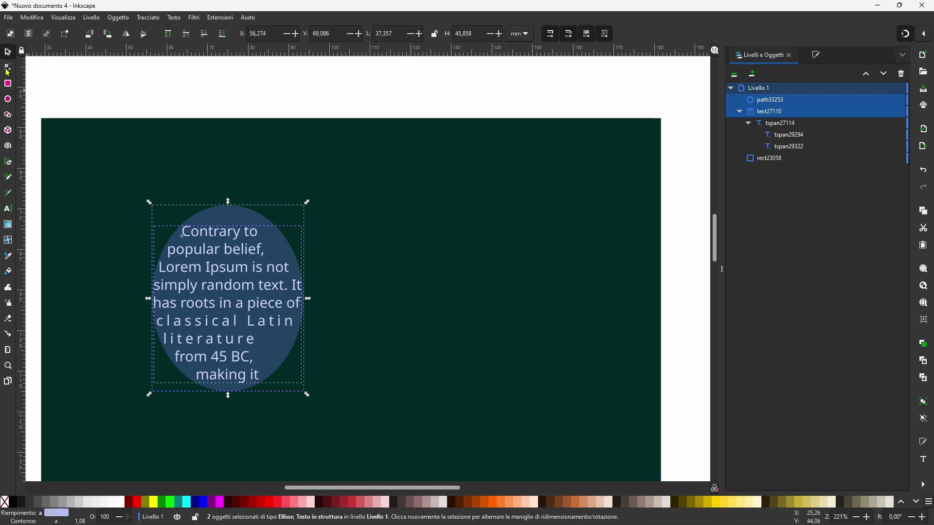
click(8, 100)
mouse_move(354, 278)
mouse_down()
mouse_move(396, 321)
mouse_move(393, 314)
mouse_up()
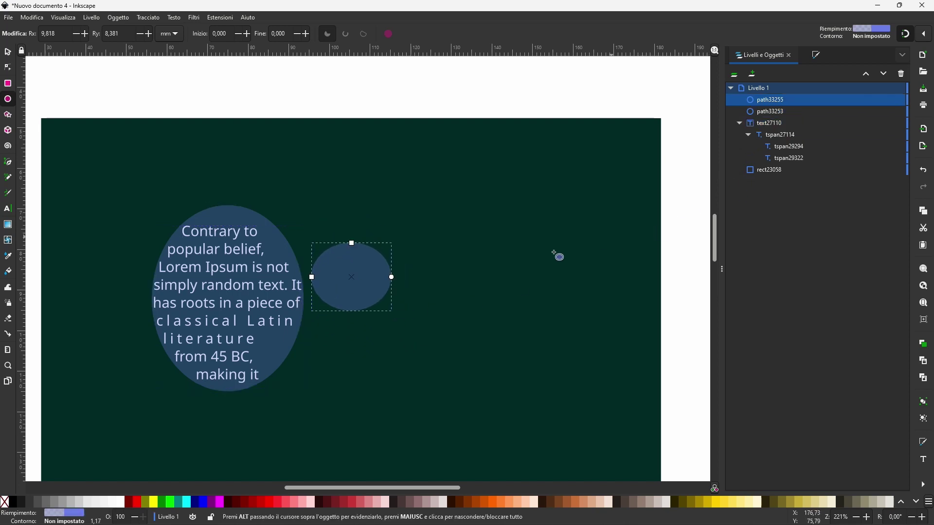
key(s)
shift+click(214, 219)
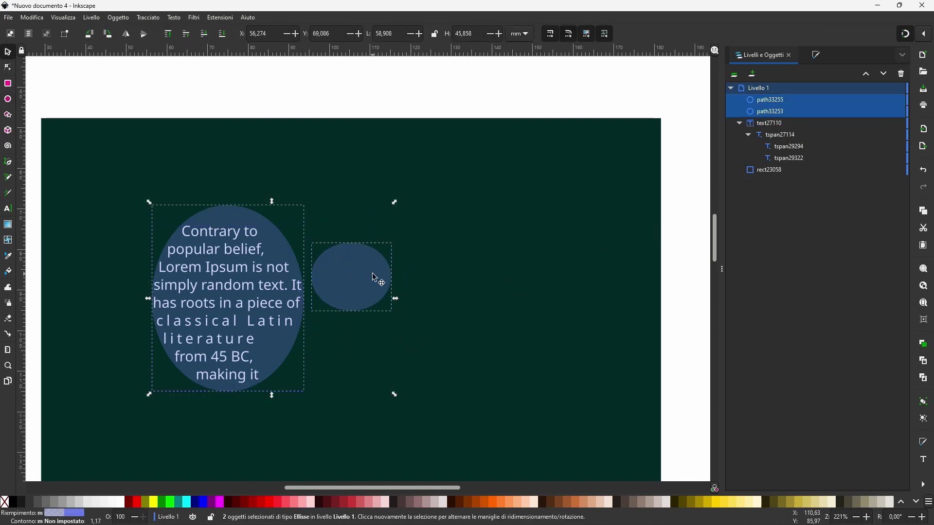
click(174, 18)
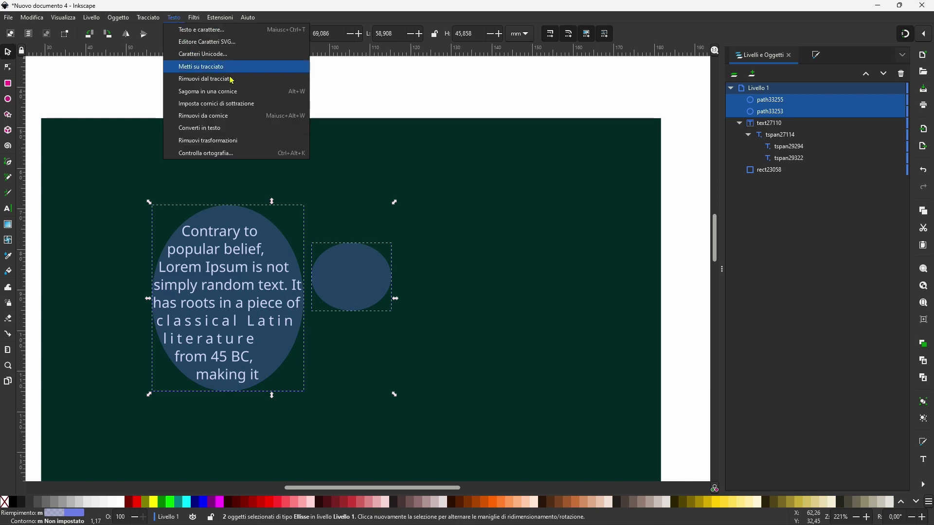
click(221, 104)
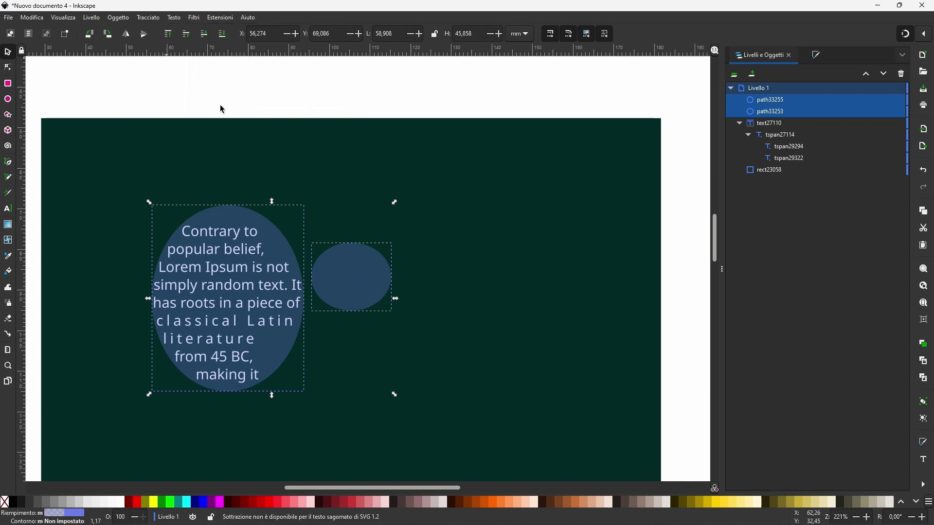
click(136, 193)
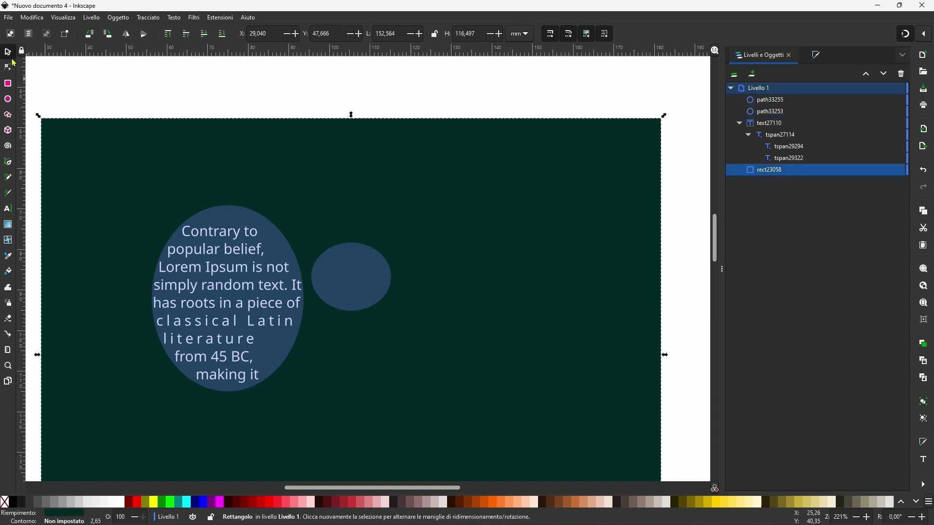
Move the small circle onto the text ellipse, enlarge it, and shift it lower.
click(384, 269)
mouse_move(389, 280)
mouse_down()
mouse_move(268, 265)
mouse_move(290, 298)
mouse_up()
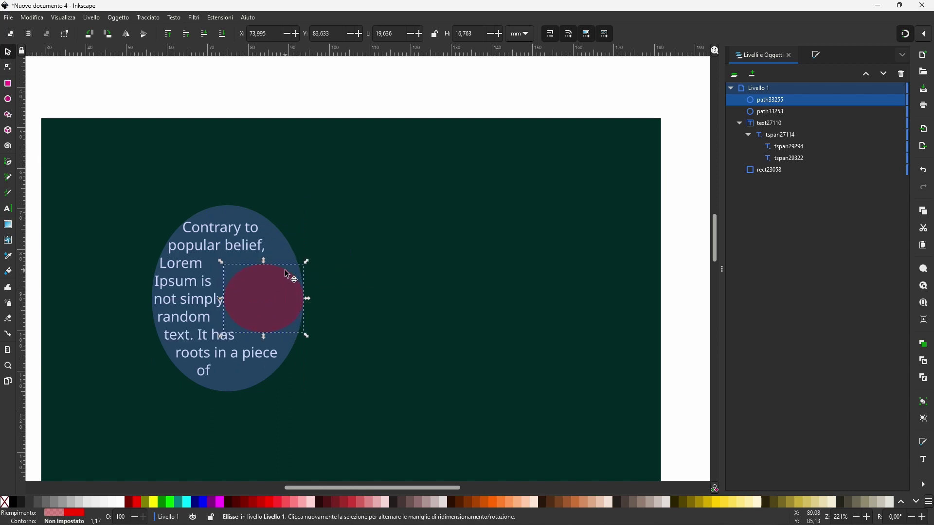
drag(308, 262, 327, 216)
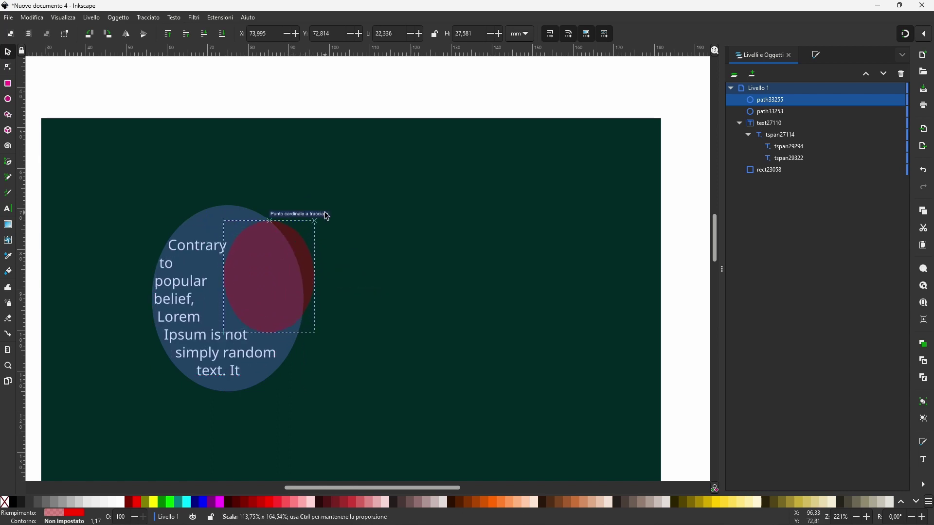
mouse_move(286, 296)
mouse_down()
mouse_move(287, 320)
mouse_move(291, 307)
mouse_move(264, 313)
mouse_move(300, 309)
mouse_up()
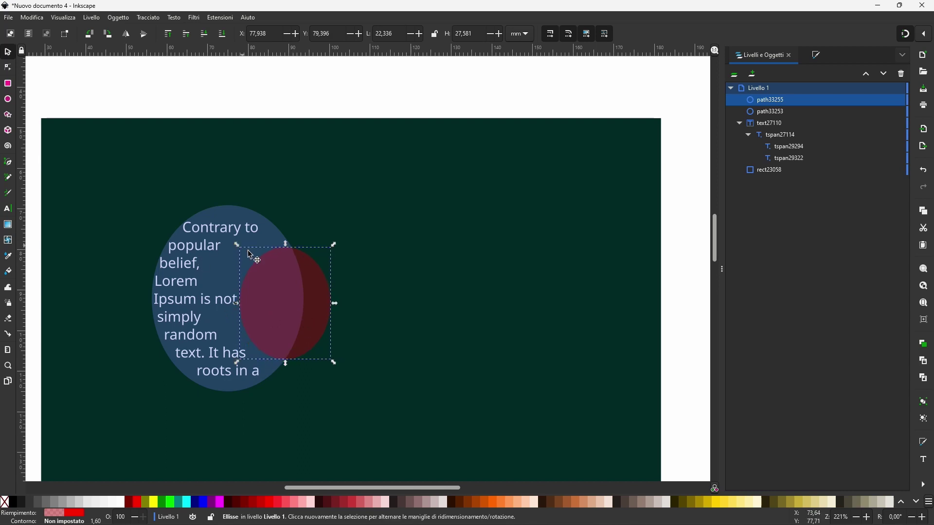
Paste the objects in place and set the red ellipse over the blue ellipse's right side.
click(213, 238)
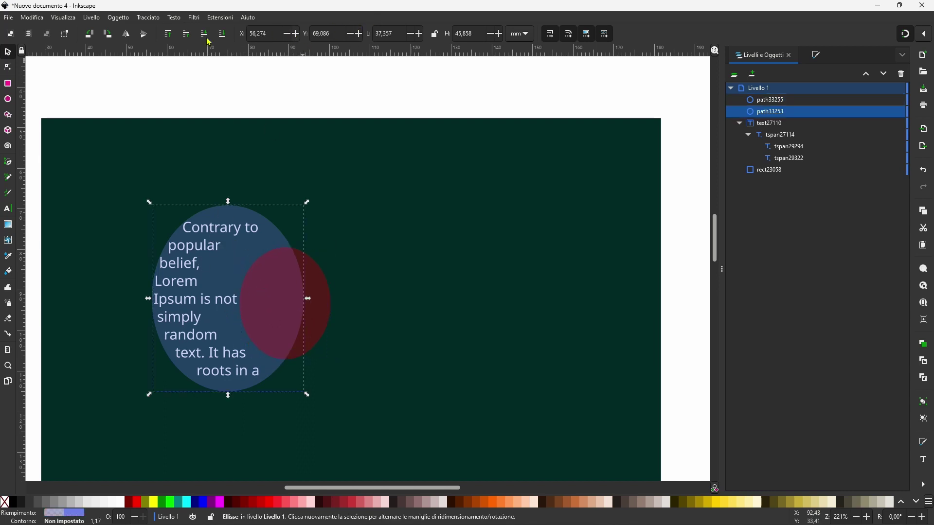
key(ctrl+alt+v)
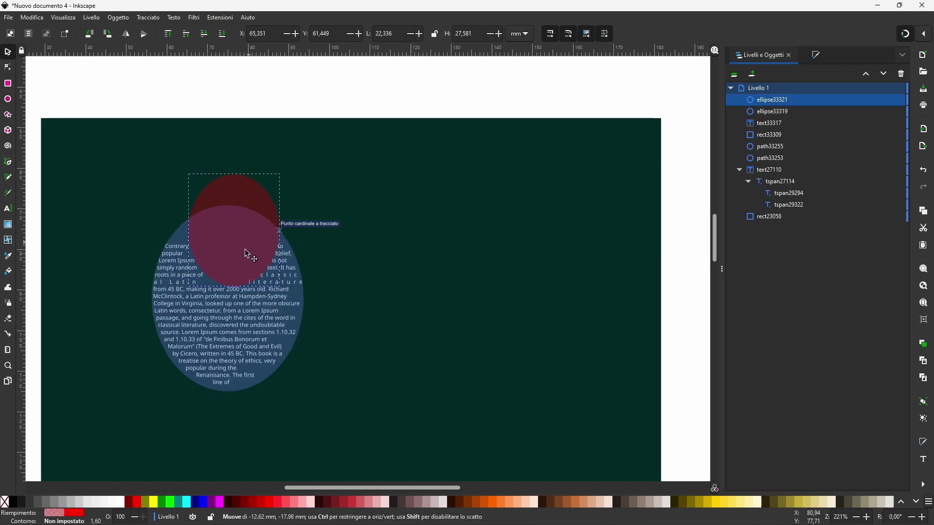
mouse_move(244, 249)
mouse_down()
mouse_move(232, 321)
mouse_move(322, 309)
mouse_move(322, 272)
mouse_move(310, 300)
mouse_up()
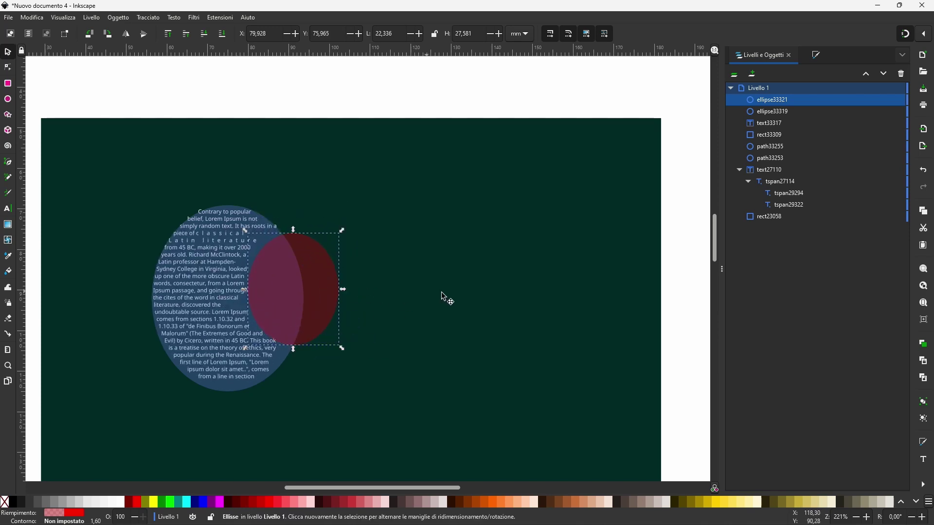
scroll(227, 391, down, 2)
scroll(227, 392, left, 2)
click(358, 387)
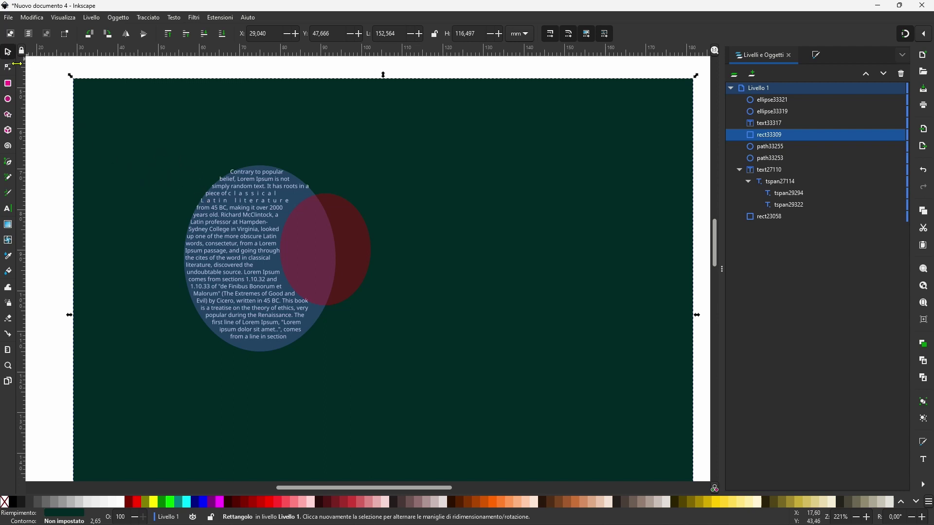
Draw and extrude a 3D box, then move it to the dark page's upper right.
click(9, 131)
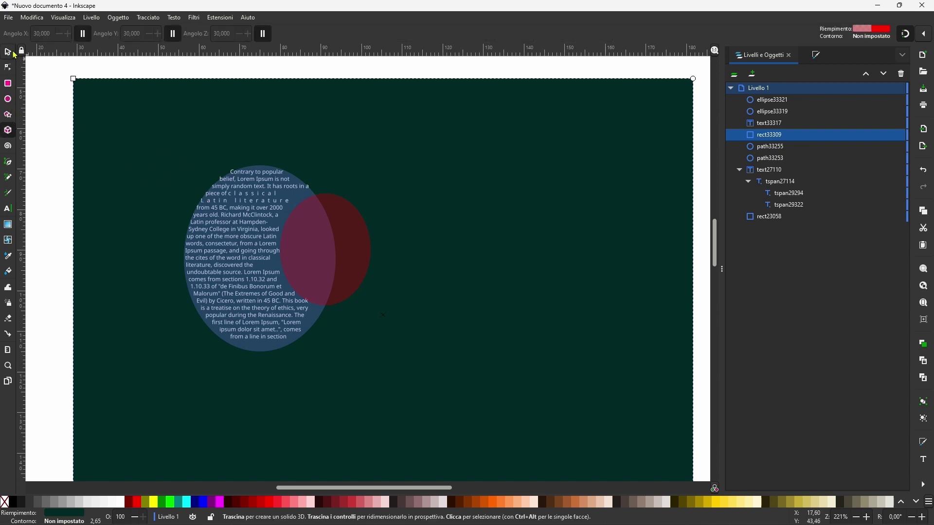
drag(379, 148, 411, 205)
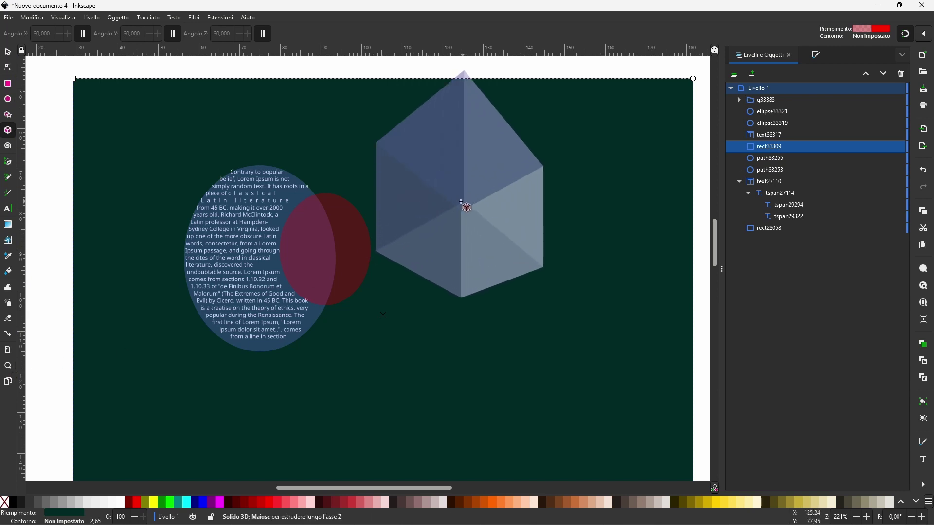
drag(411, 205, 448, 208)
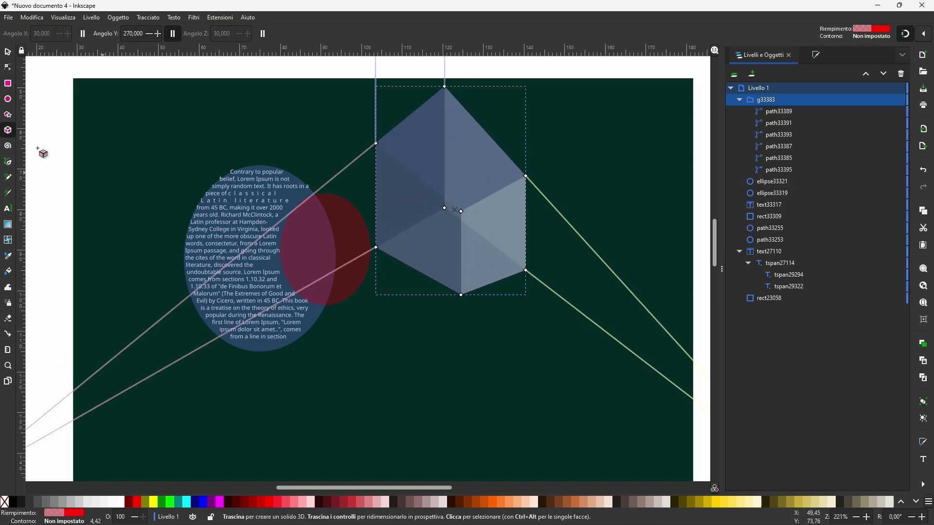
click(7, 52)
mouse_move(452, 91)
mouse_down()
mouse_move(468, 156)
mouse_move(467, 241)
mouse_up()
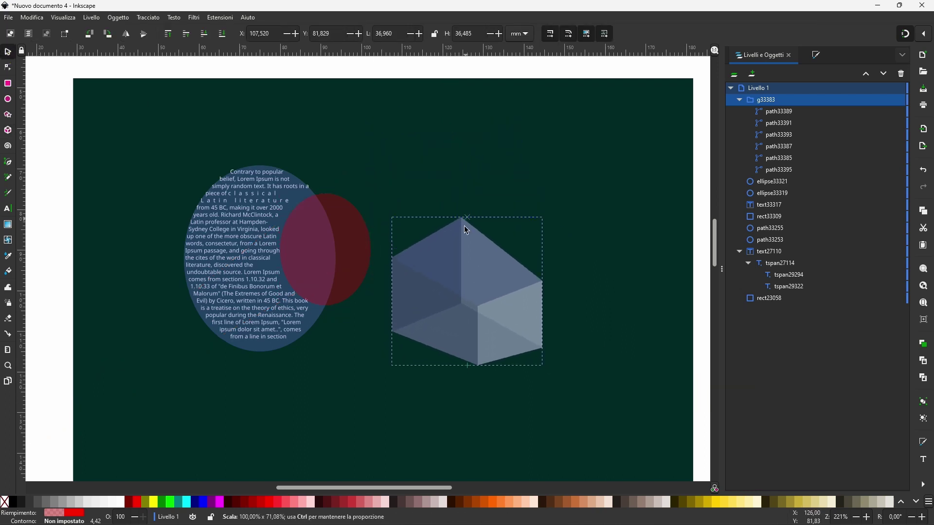
drag(472, 309, 559, 175)
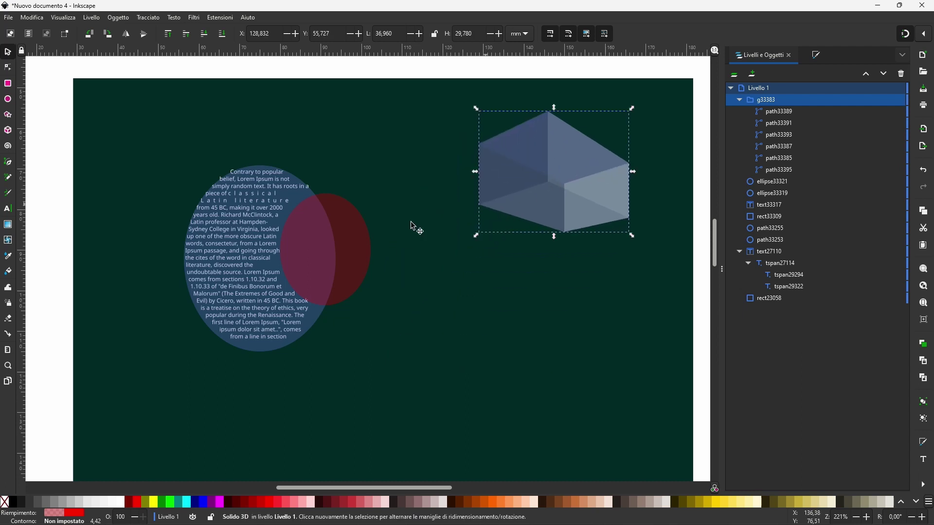